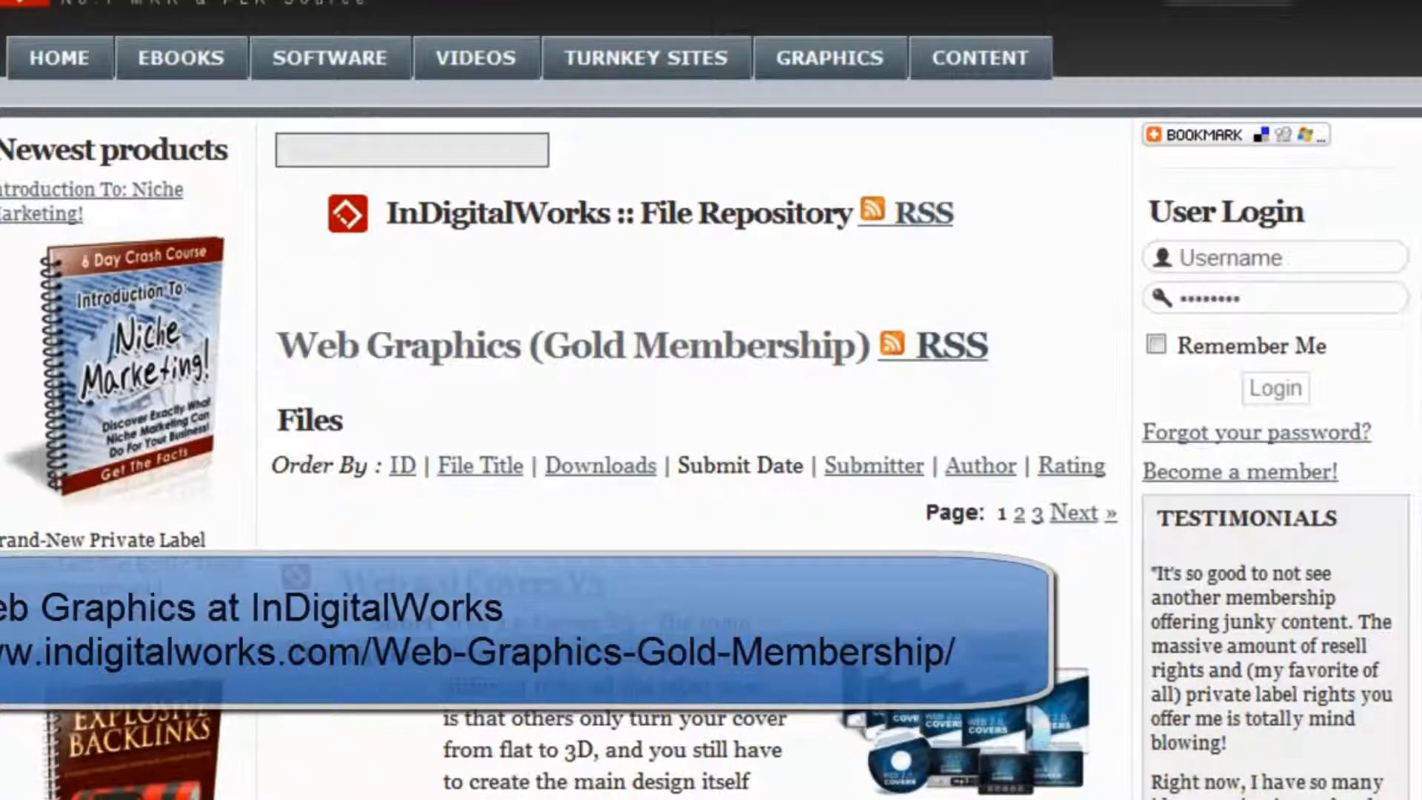
- Look through the products listed under Web Graphics (Gold Membership)
{"action": "scroll", "coordinate": [448, 490], "scroll_direction": "down", "scroll_amount": 3}
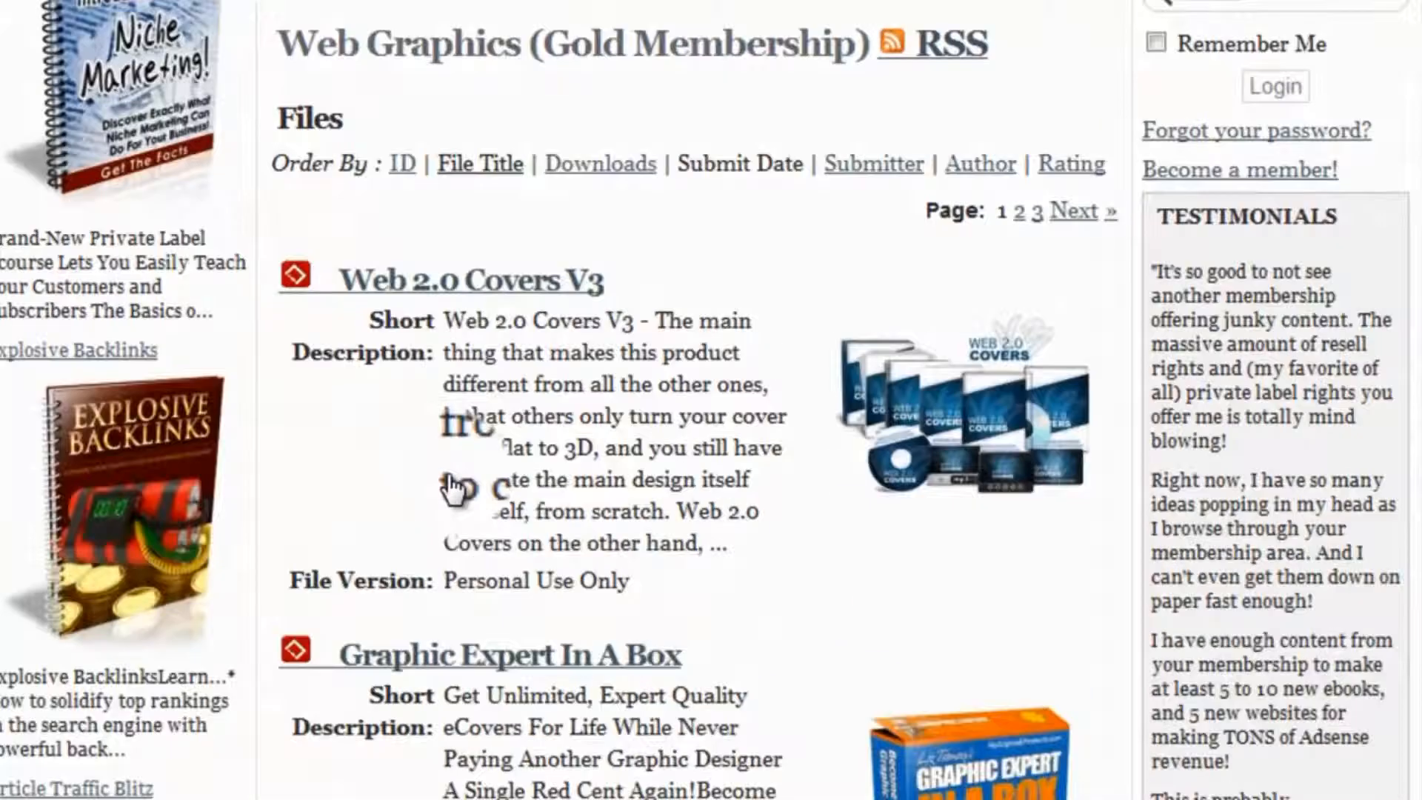
{"action": "scroll", "coordinate": [452, 489], "scroll_direction": "down", "scroll_amount": 3}
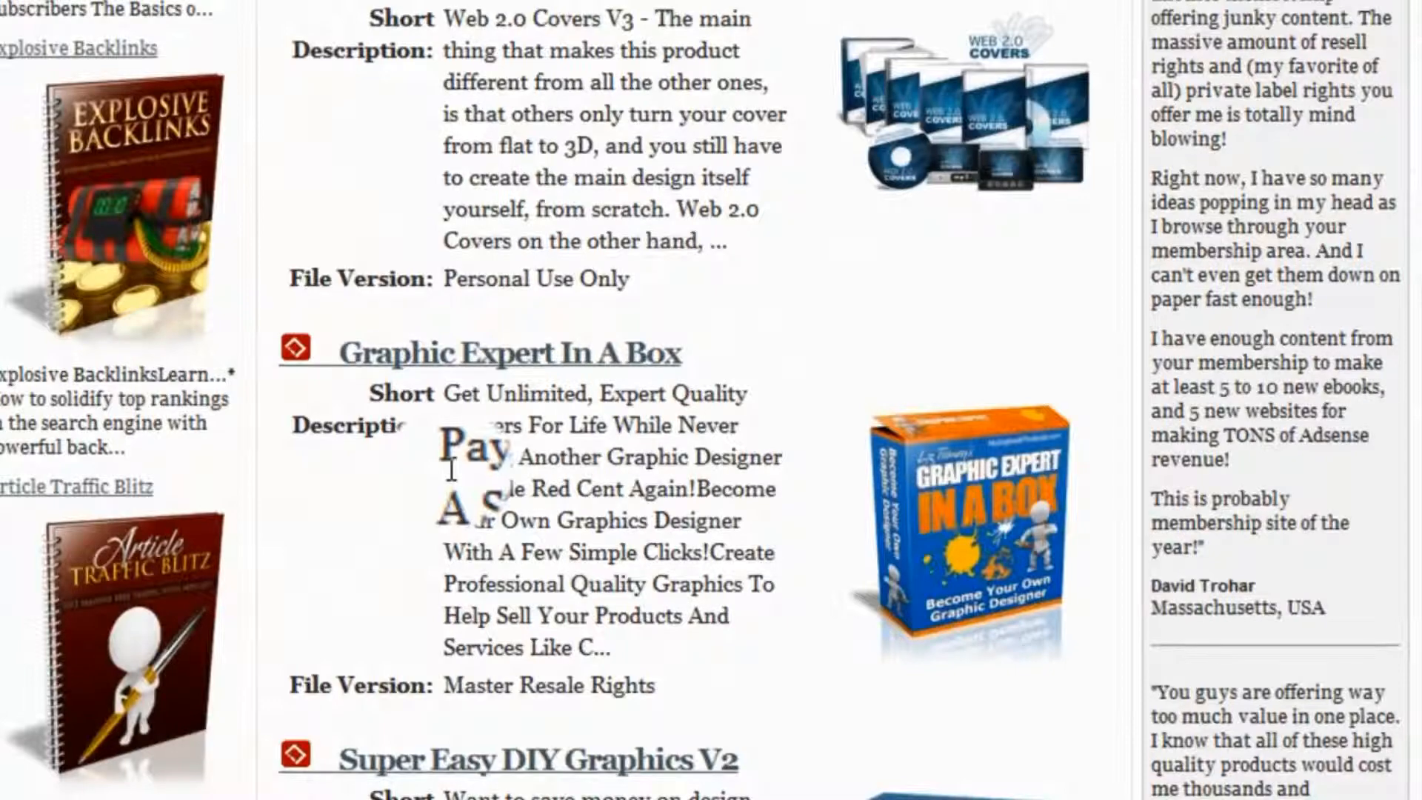
{"action": "scroll", "coordinate": [451, 468], "scroll_direction": "down", "scroll_amount": 9}
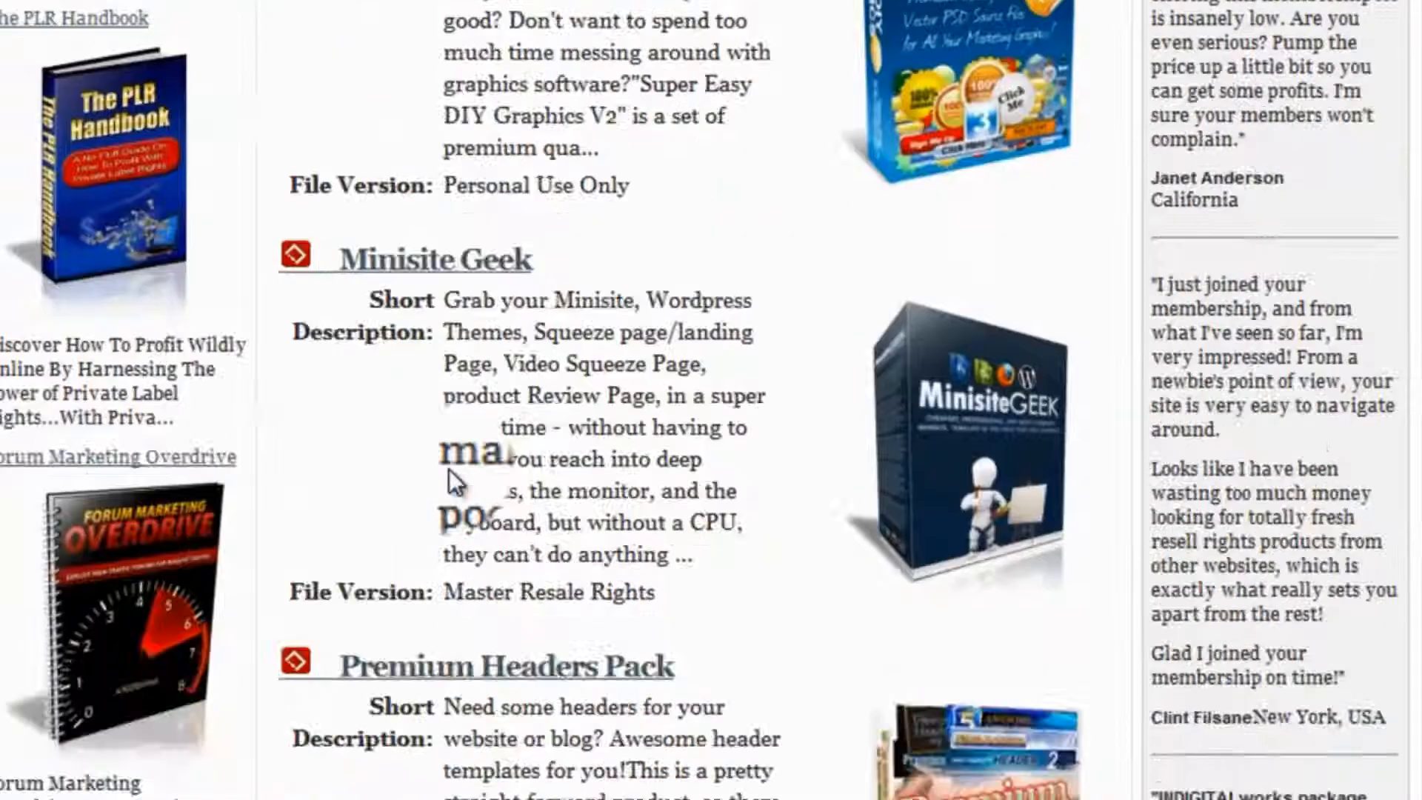
{"action": "scroll", "coordinate": [451, 465], "scroll_direction": "up", "scroll_amount": 14}
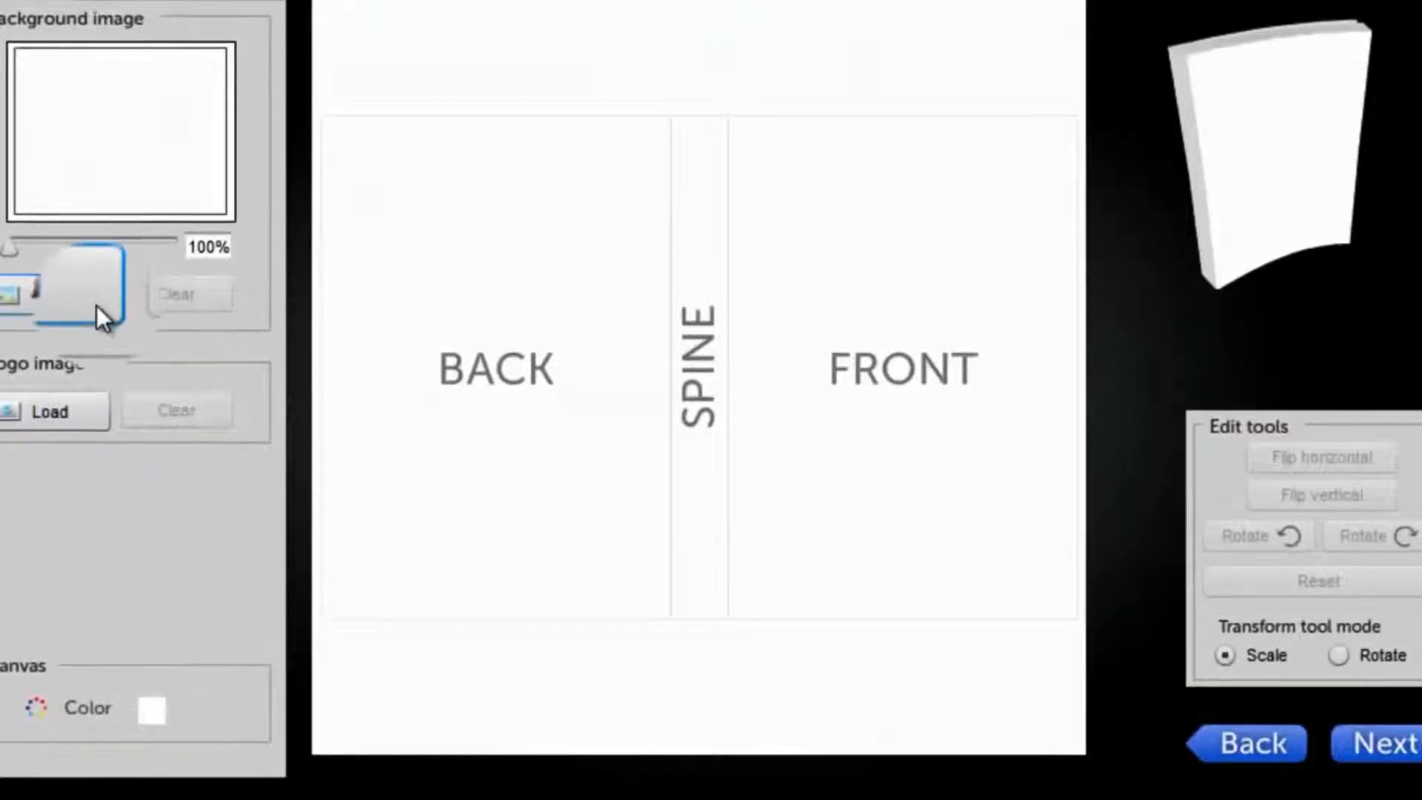
- Load the abstract-wallpaper image as the cover's background image
{"action": "left_click", "coordinate": [74, 301]}
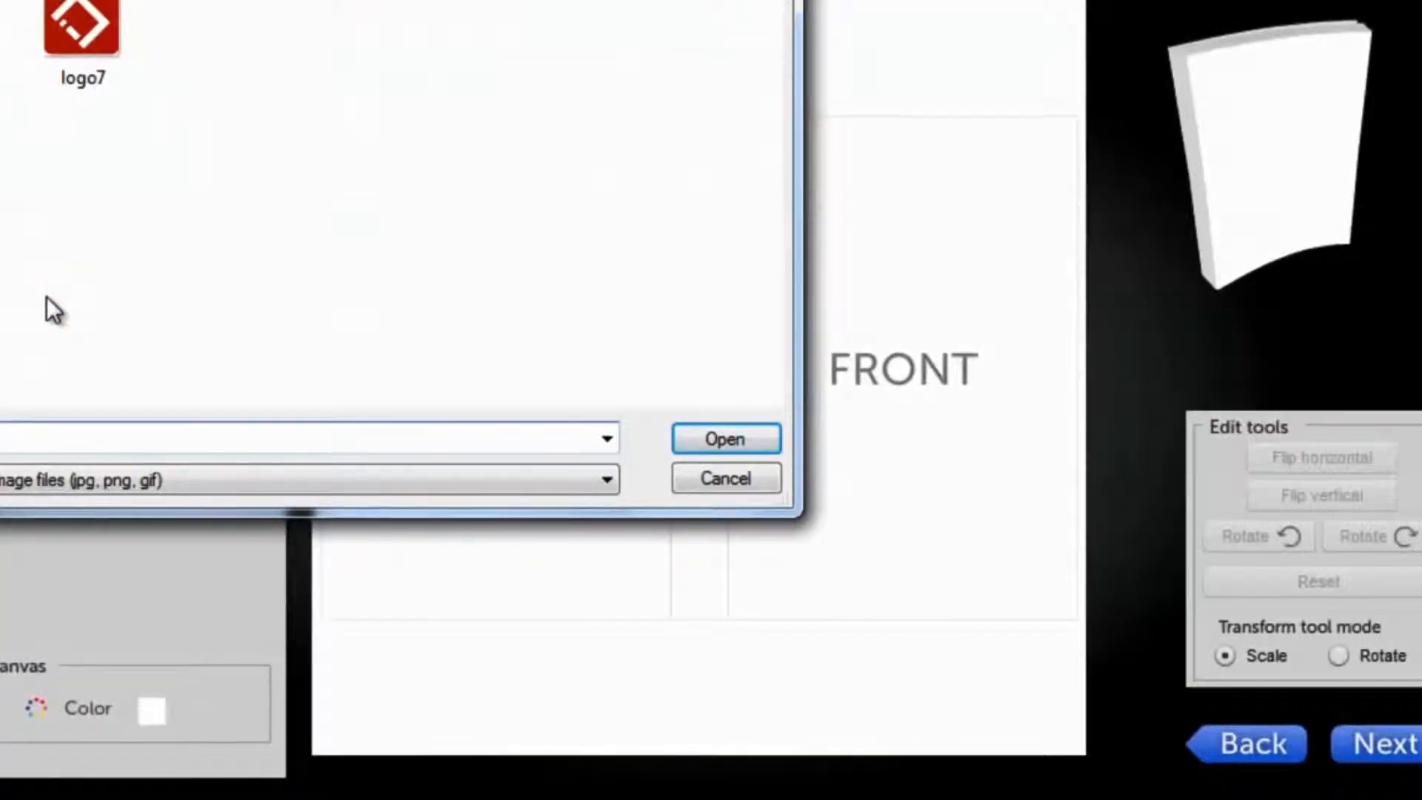
{"action": "left_click", "coordinate": [2, 46]}
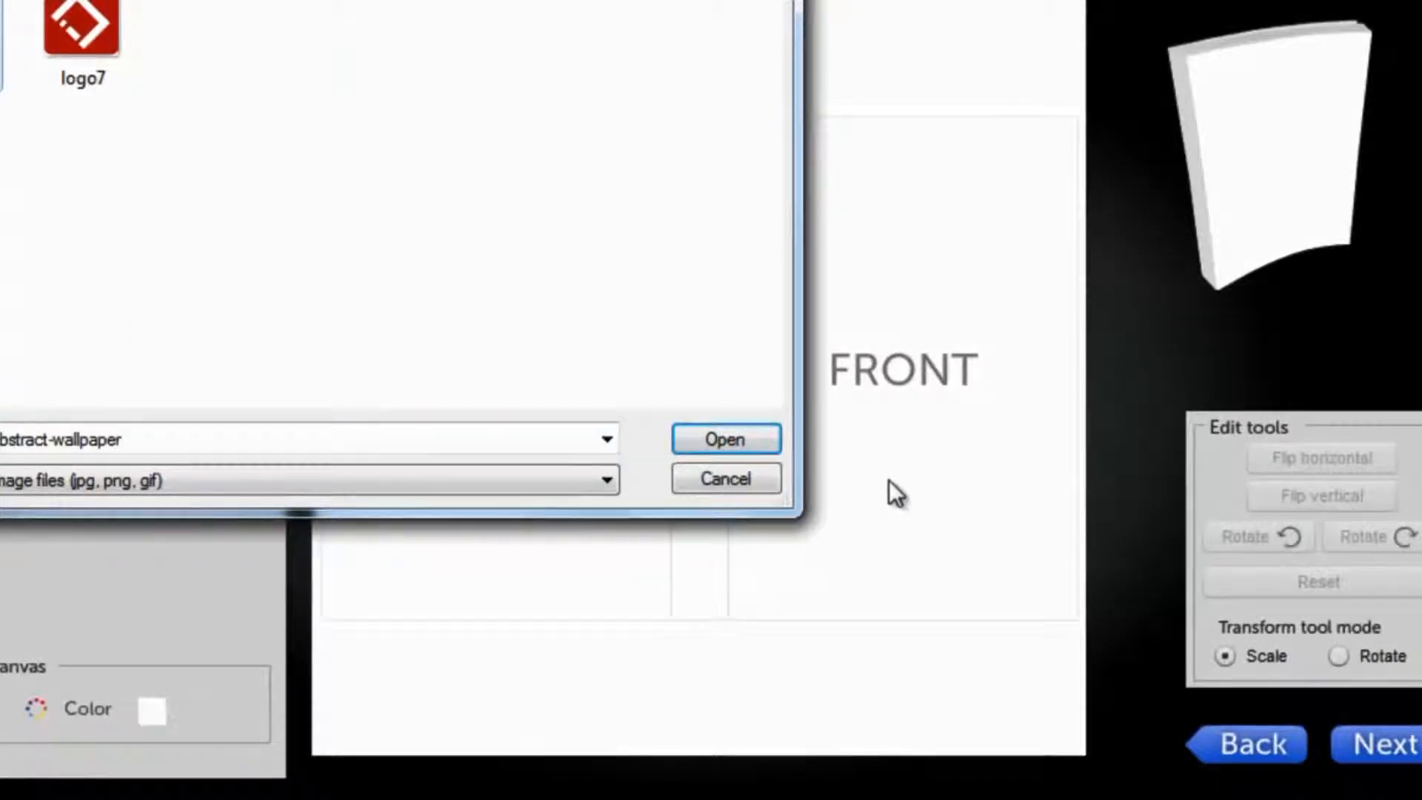
{"action": "left_click", "coordinate": [757, 450]}
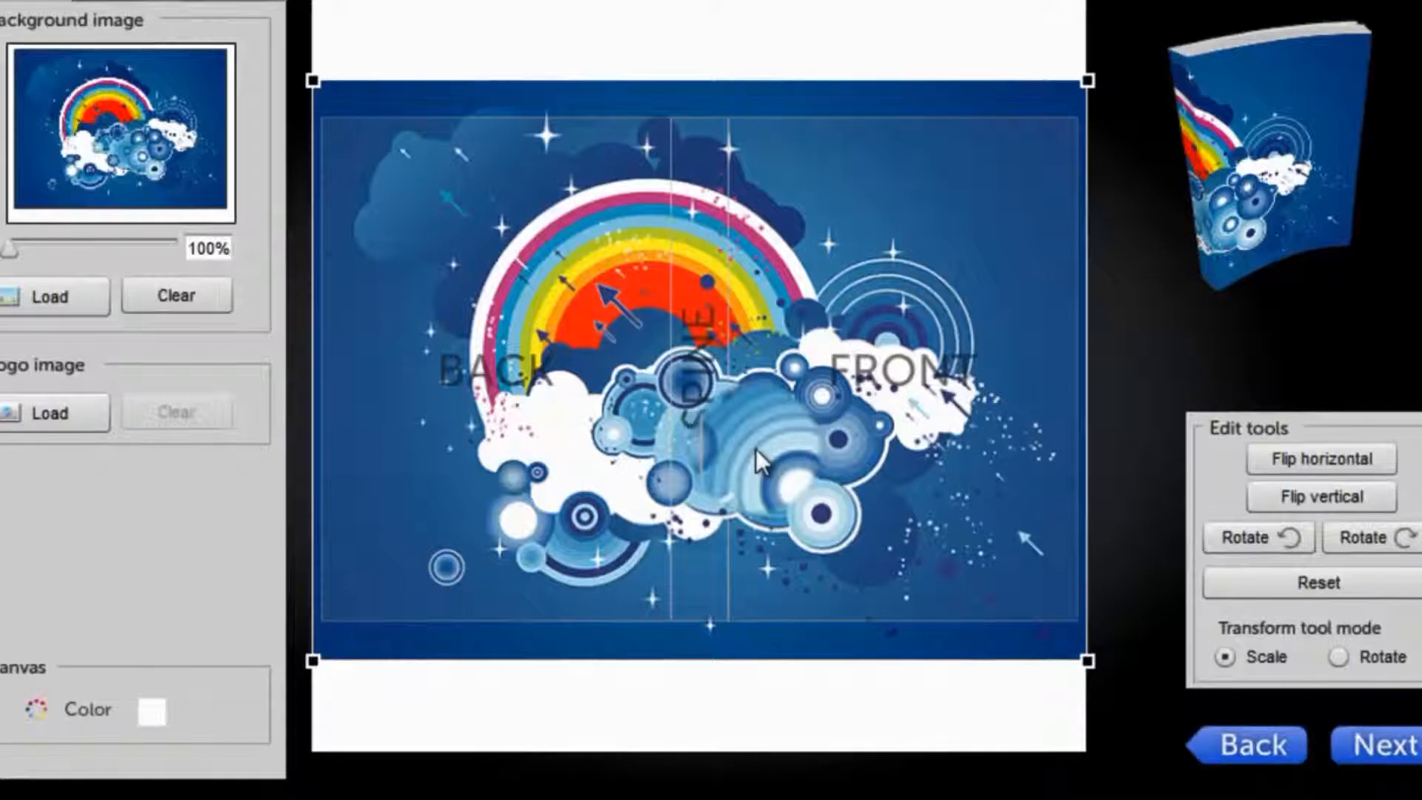
- Try repositioning the background image on the cover template and enlarging it to 220%
{"action": "left_click_drag", "start_coordinate": [755, 449], "coordinate": [671, 358]}
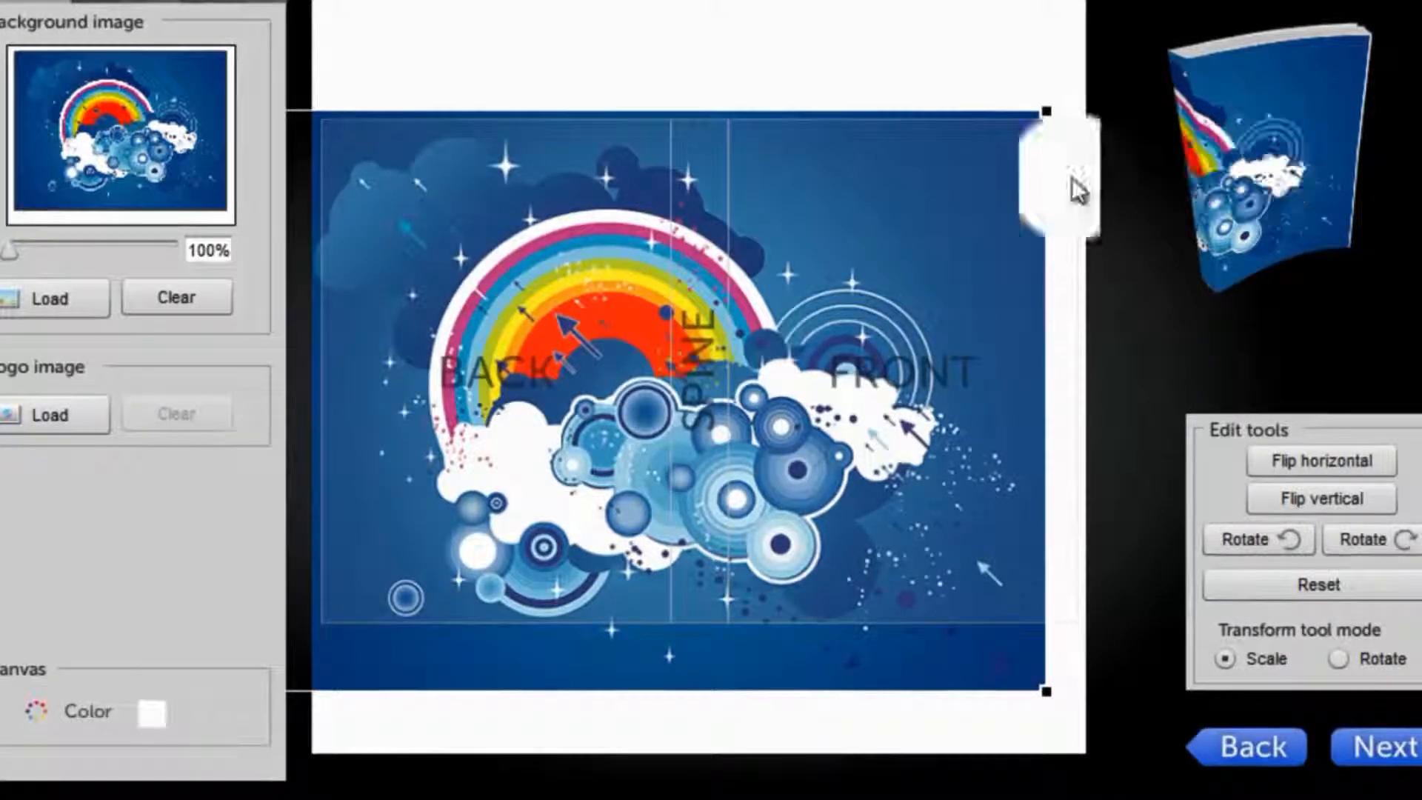
{"action": "left_click_drag", "start_coordinate": [757, 380], "coordinate": [856, 383]}
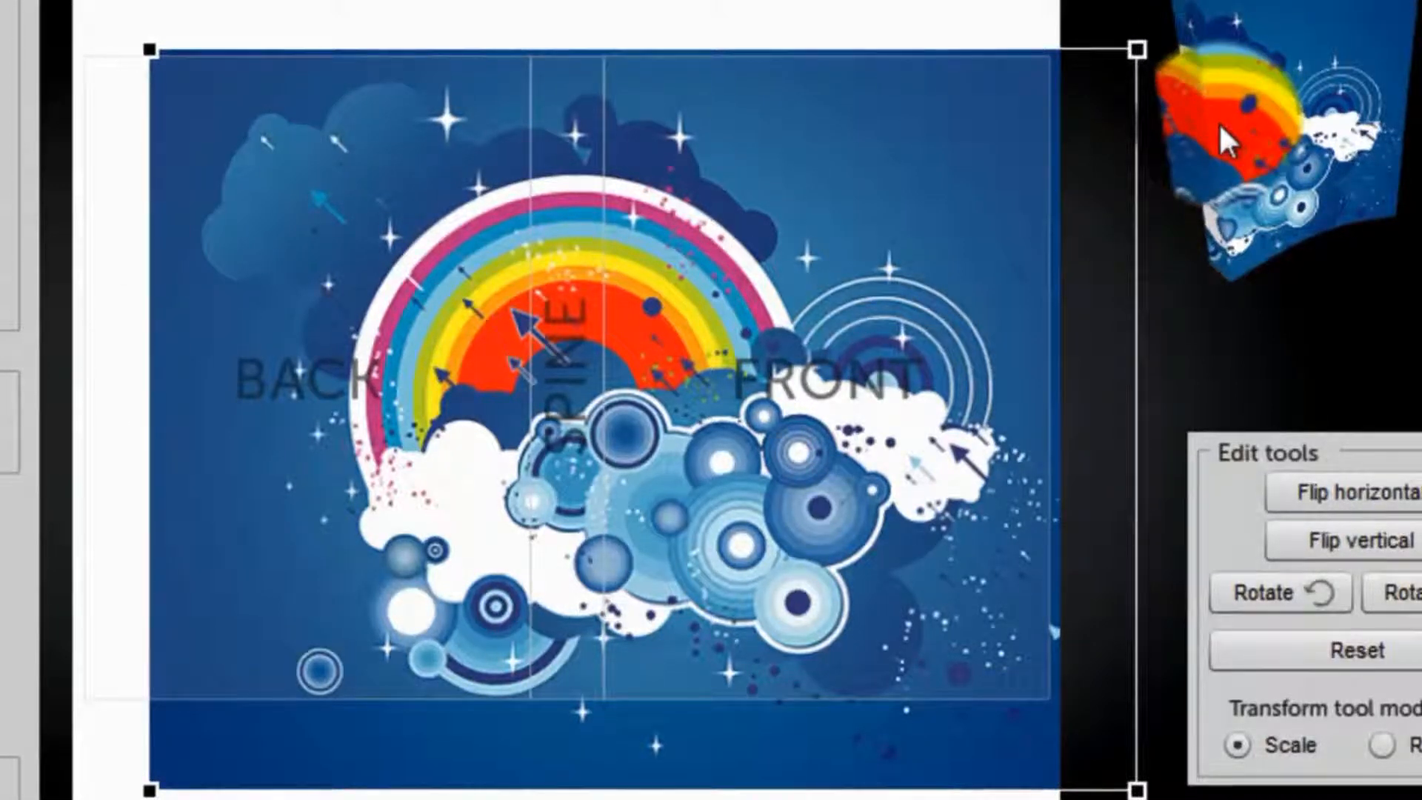
{"action": "left_click_drag", "start_coordinate": [1222, 123], "coordinate": [1326, 137]}
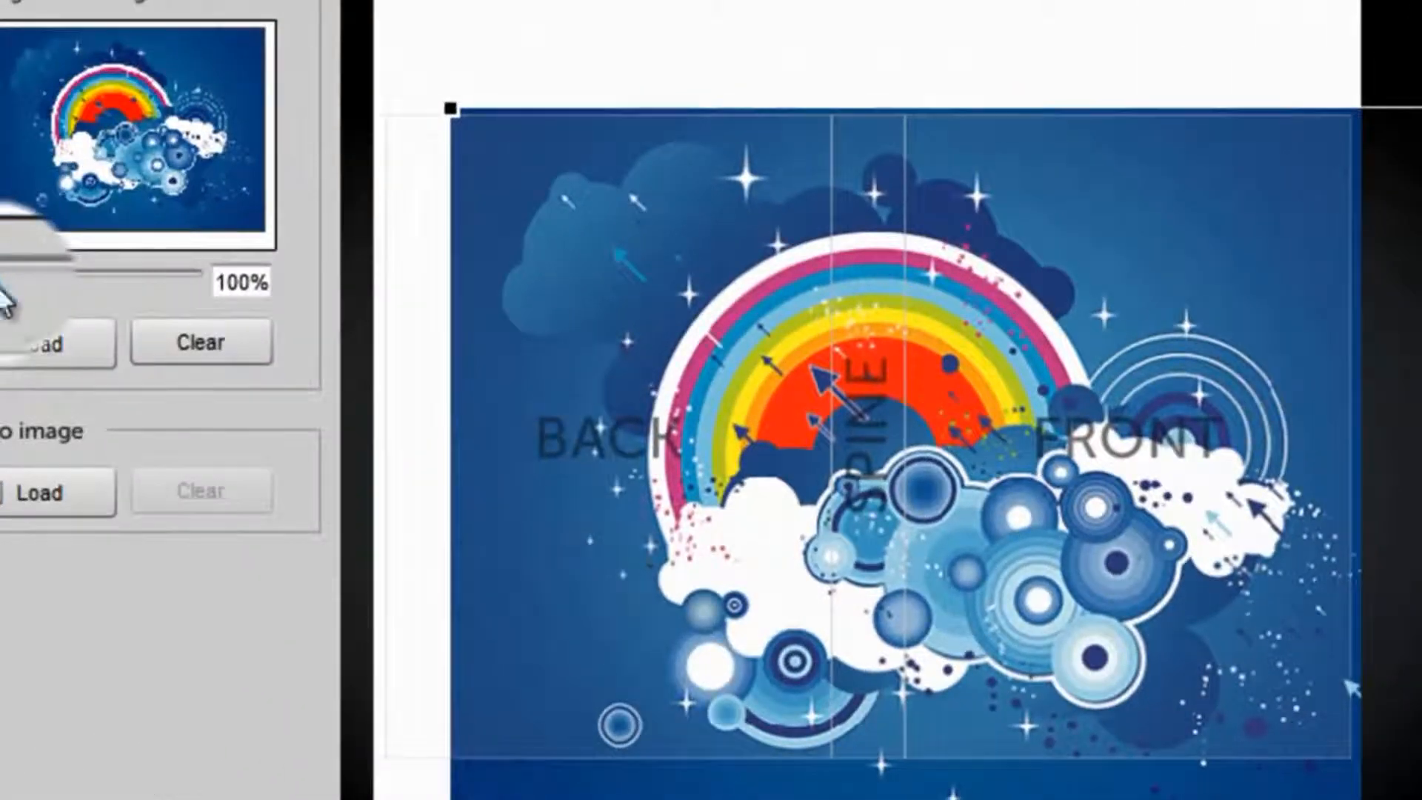
{"action": "left_click_drag", "start_coordinate": [1, 283], "coordinate": [18, 285]}
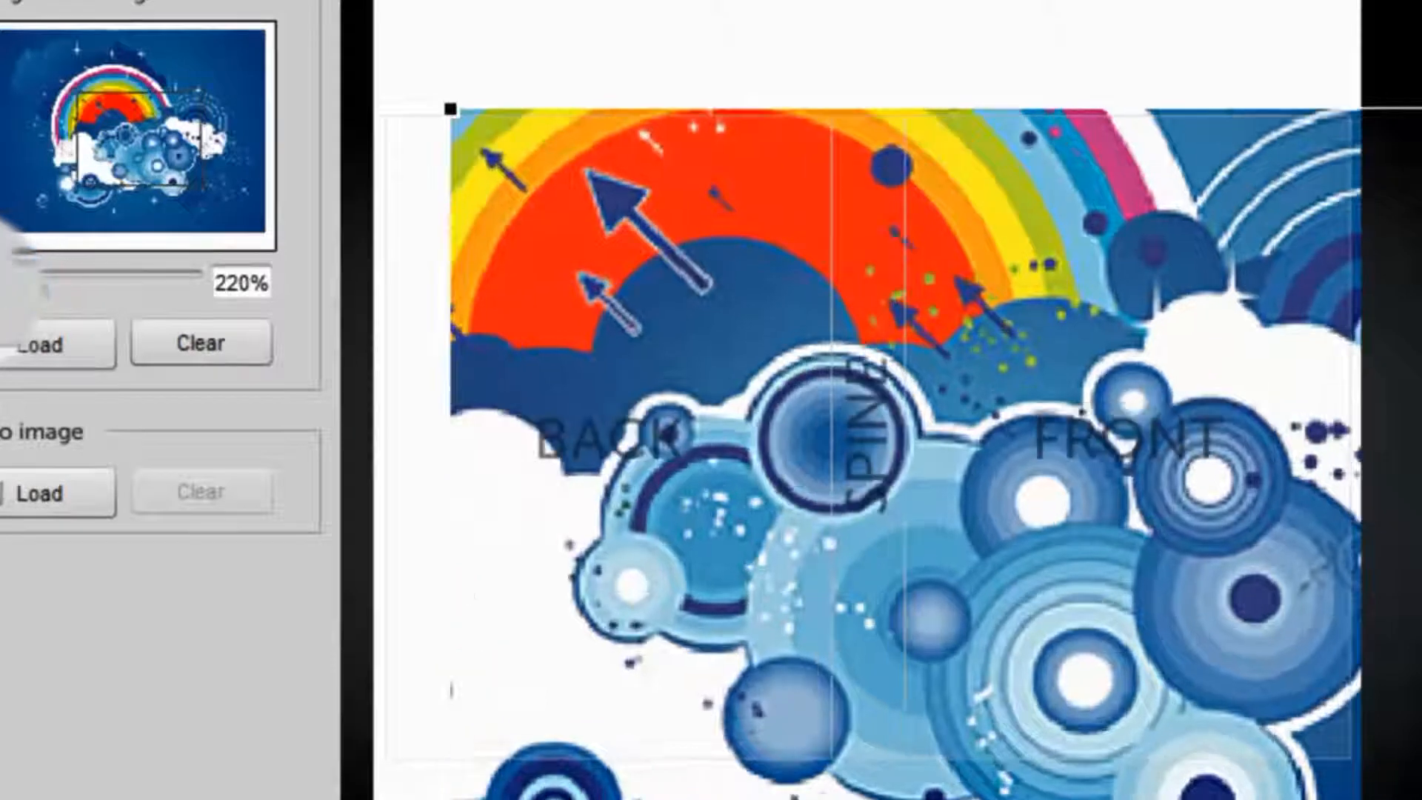
{"action": "left_click", "coordinate": [19, 292]}
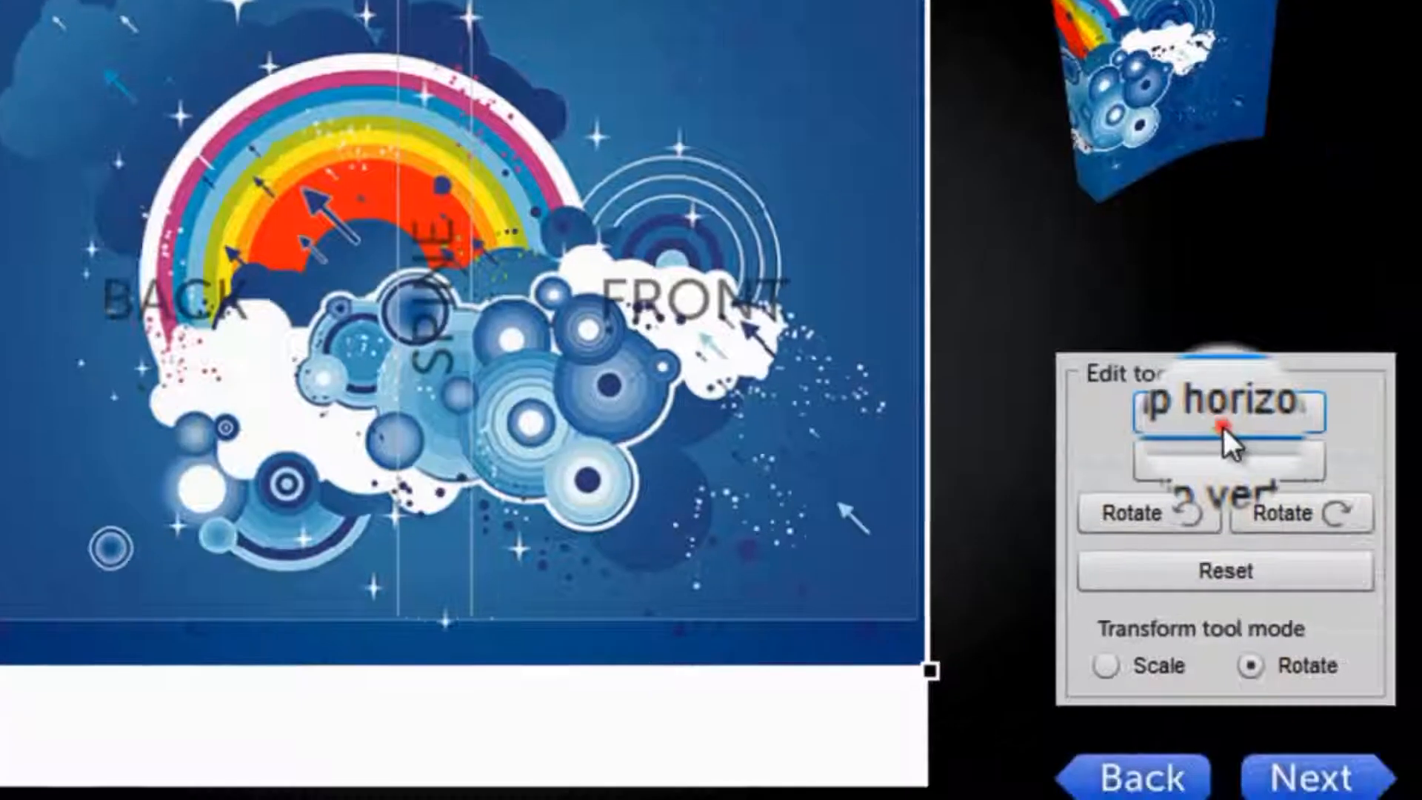
- Try flipping the background image horizontally and vertically and rotating it counterclockwise, and reset it
{"action": "left_click", "coordinate": [1216, 420]}
{"action": "left_click", "coordinate": [1218, 460]}
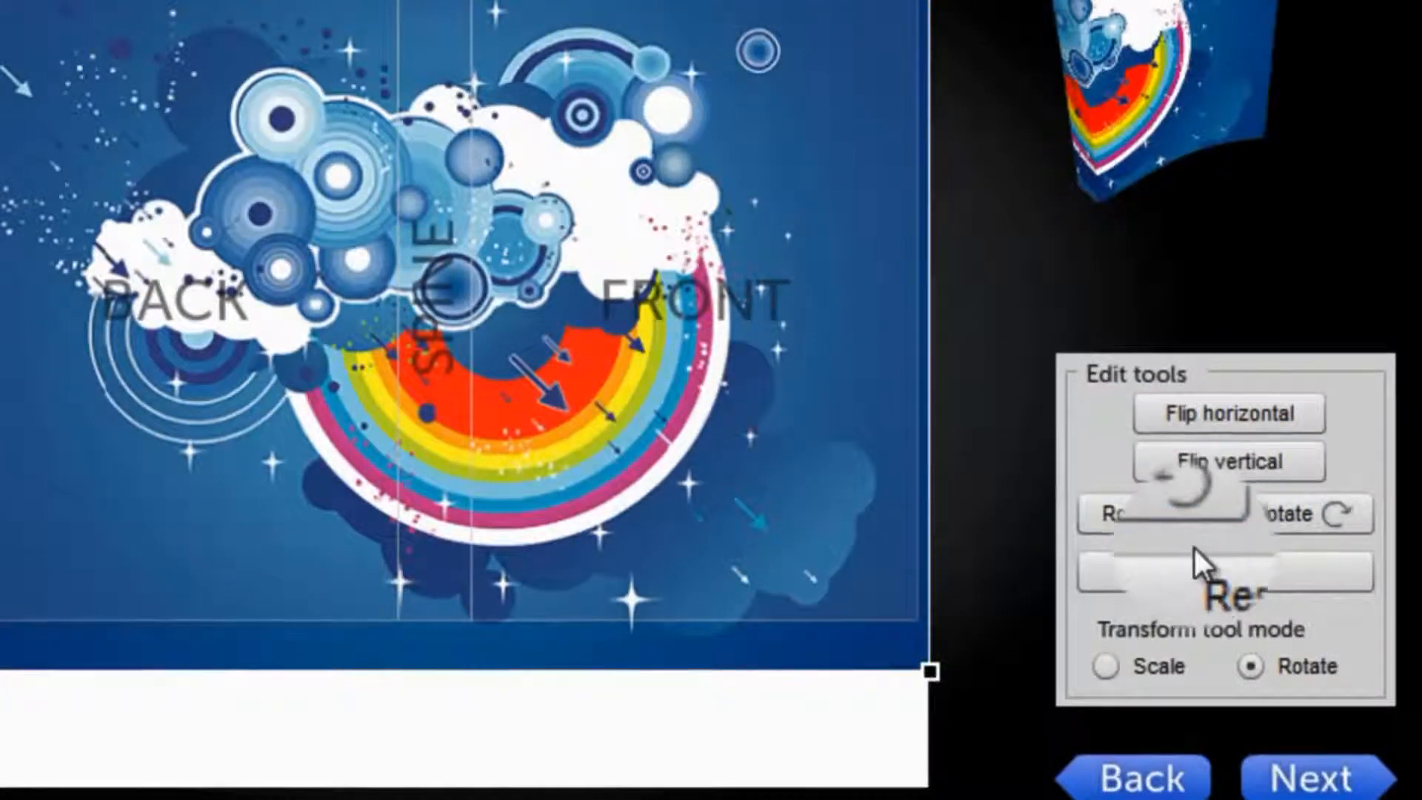
{"action": "left_click", "coordinate": [1144, 517]}
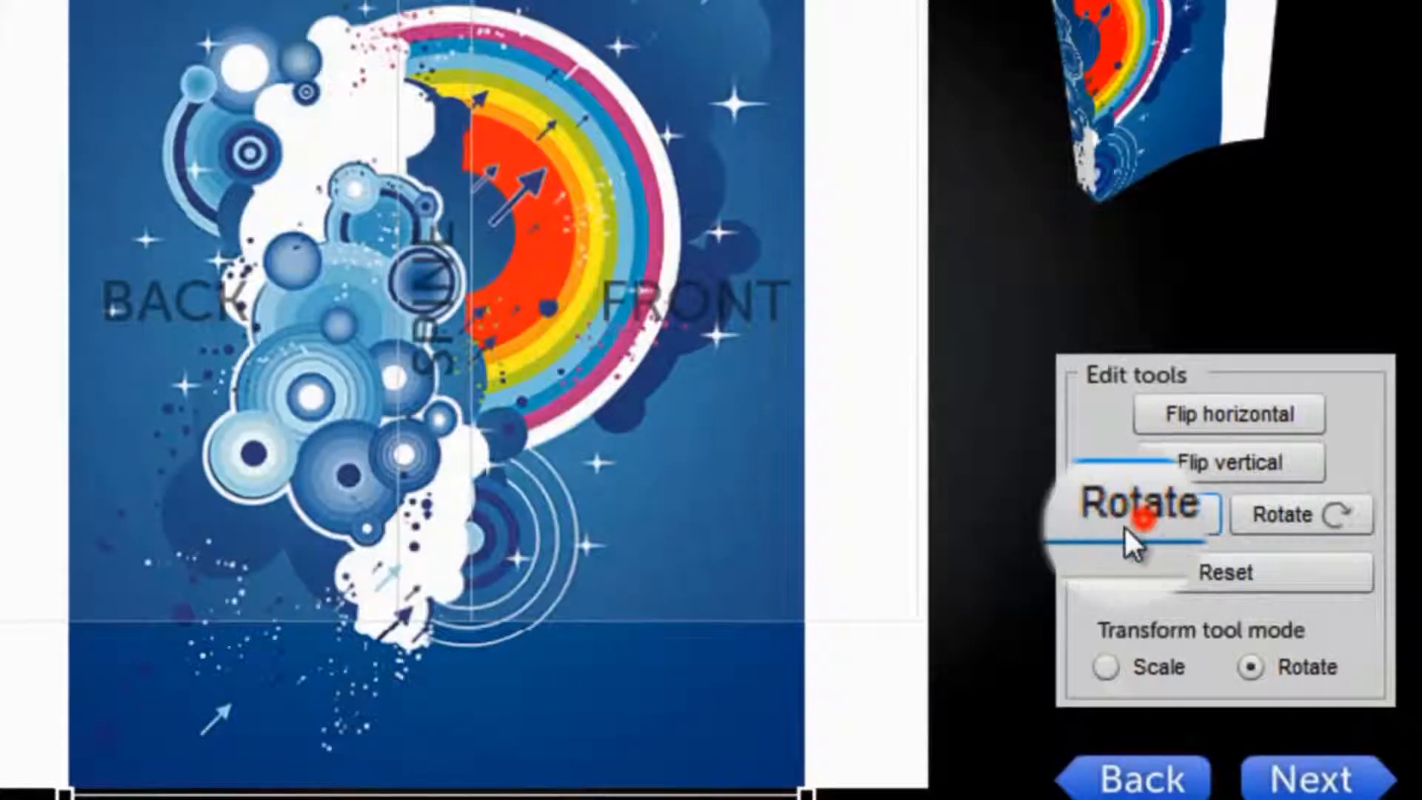
{"action": "left_click", "coordinate": [1144, 517]}
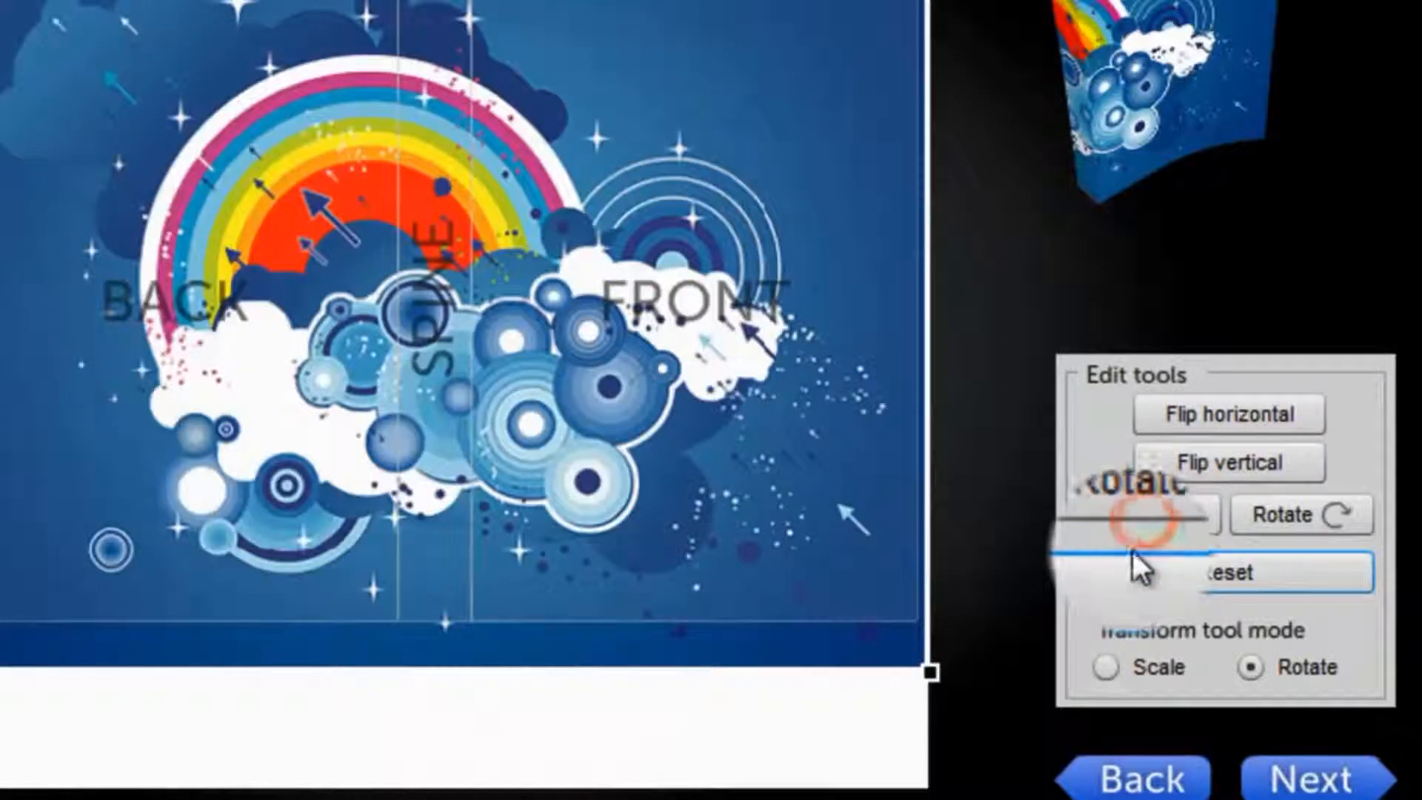
{"action": "left_click", "coordinate": [1159, 576]}
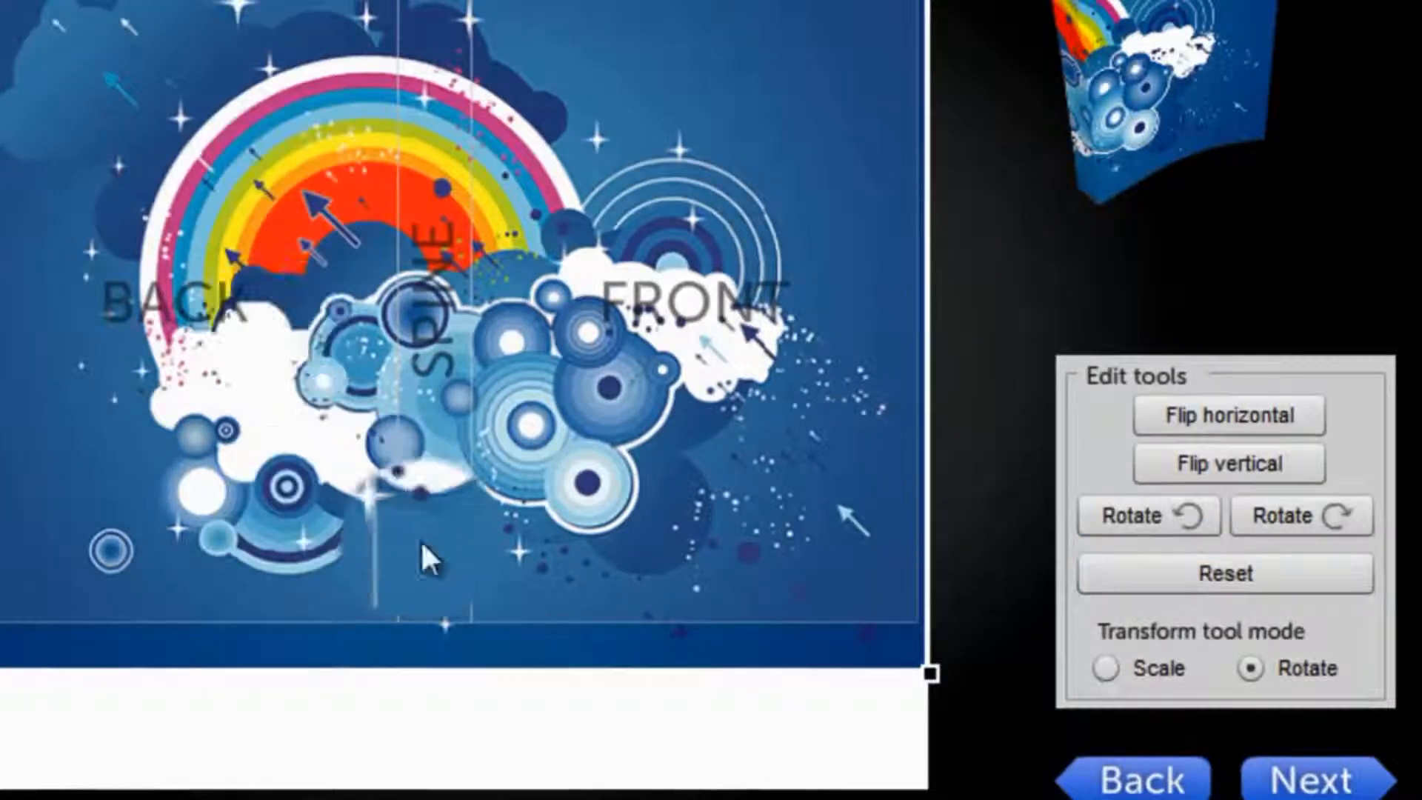
- Try shrinking the background image by a corner and rotating it freehand with the transform tool, and reset it
{"action": "left_click", "coordinate": [1155, 670]}
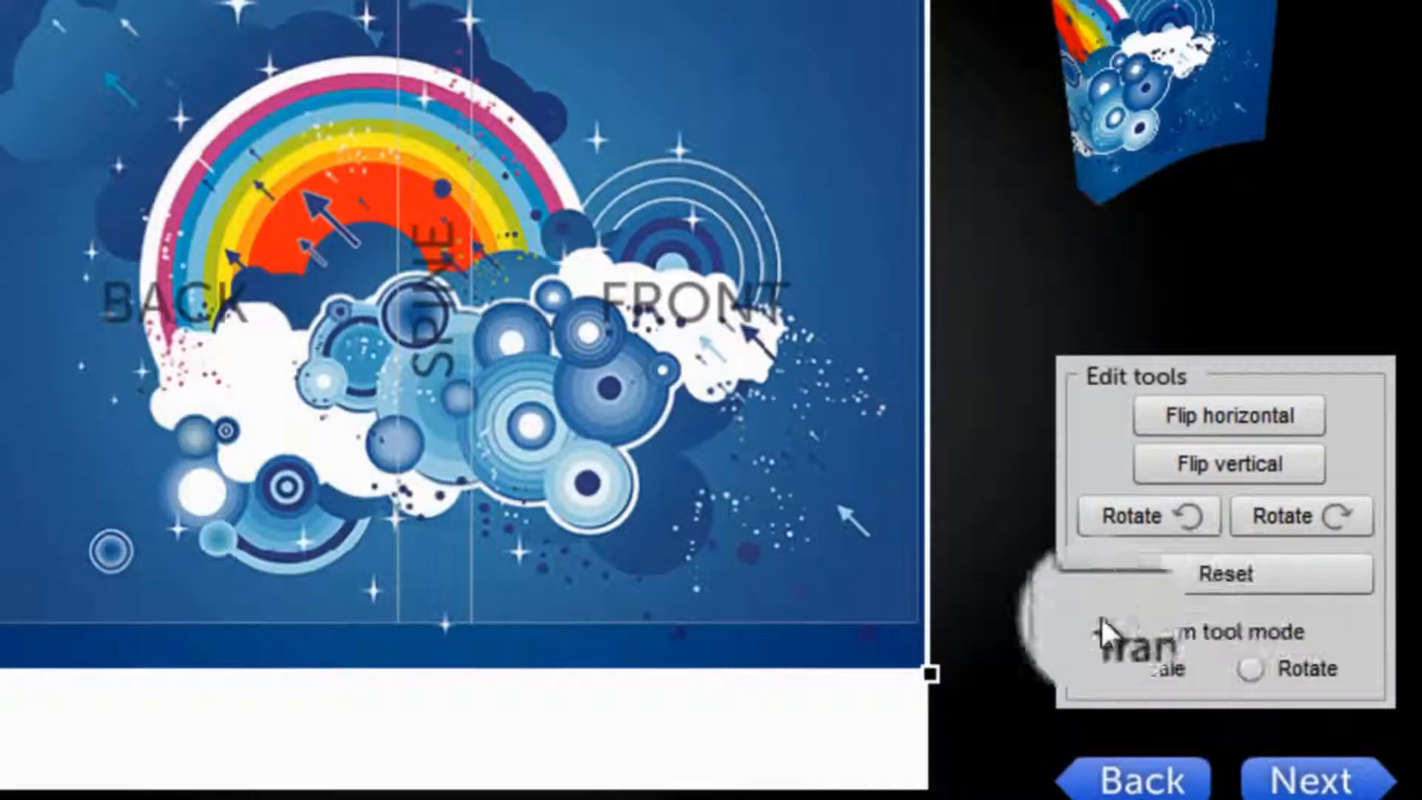
{"action": "left_click", "coordinate": [1302, 670]}
{"action": "left_click", "coordinate": [1111, 669]}
{"action": "left_click_drag", "start_coordinate": [927, 11], "coordinate": [927, 79]}
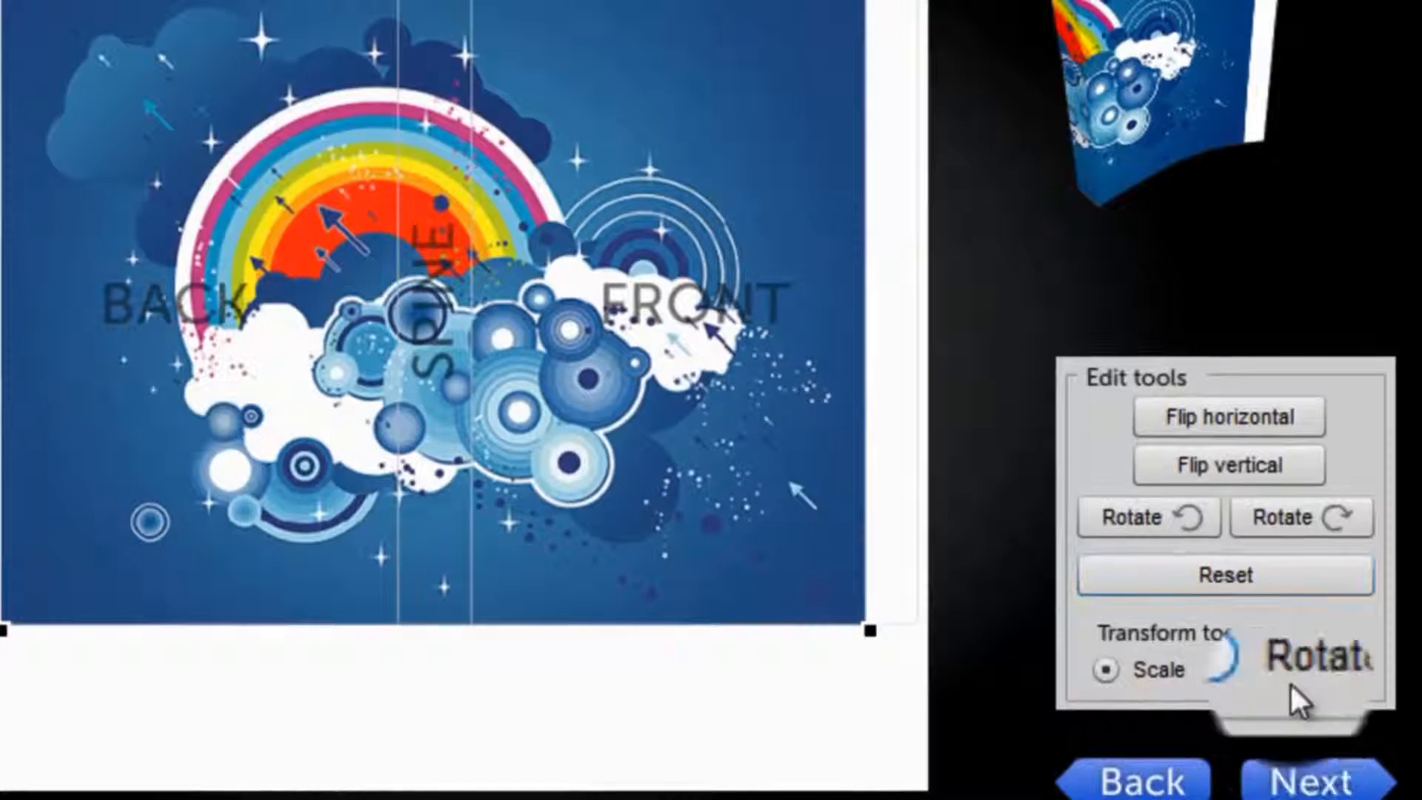
{"action": "left_click", "coordinate": [1250, 670]}
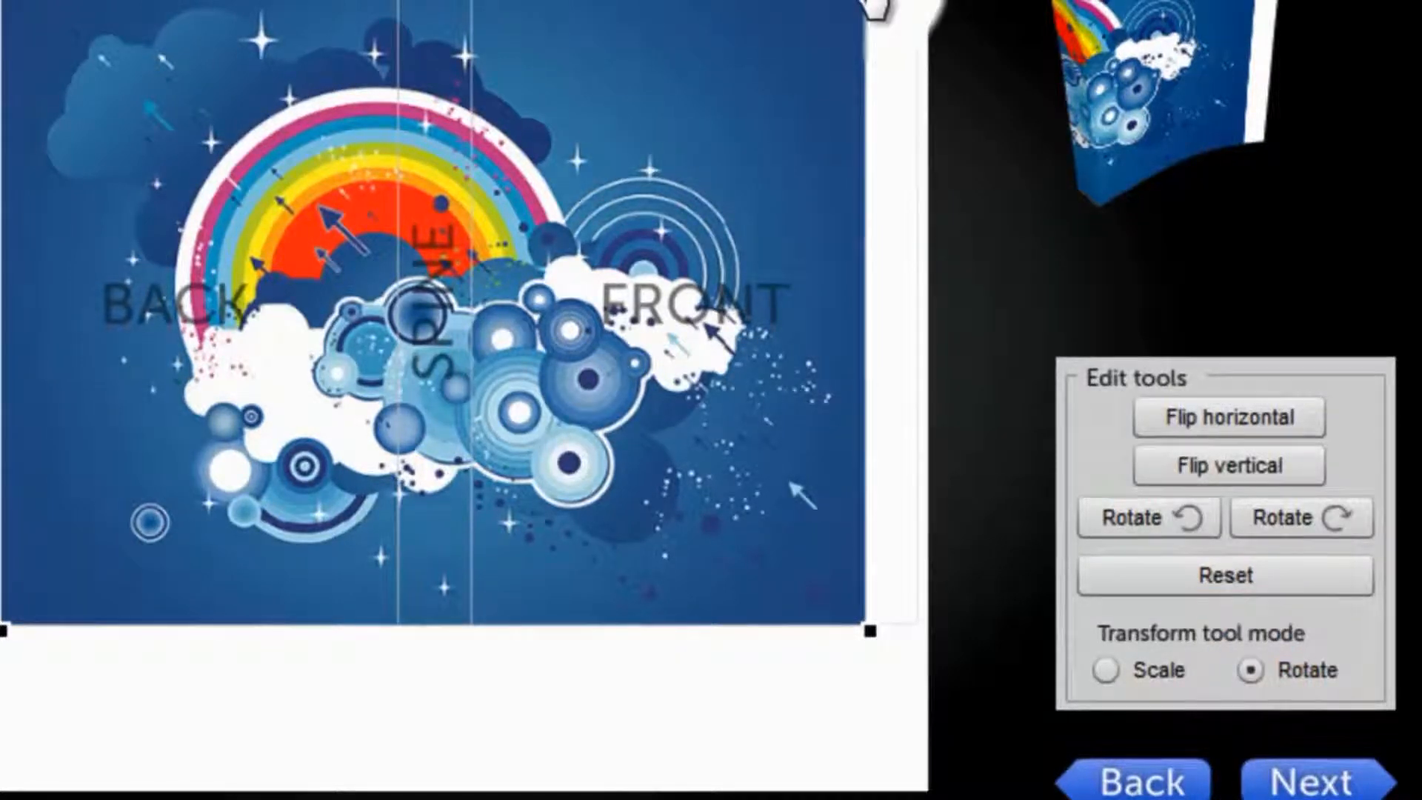
{"action": "left_click_drag", "start_coordinate": [876, 12], "coordinate": [975, 323]}
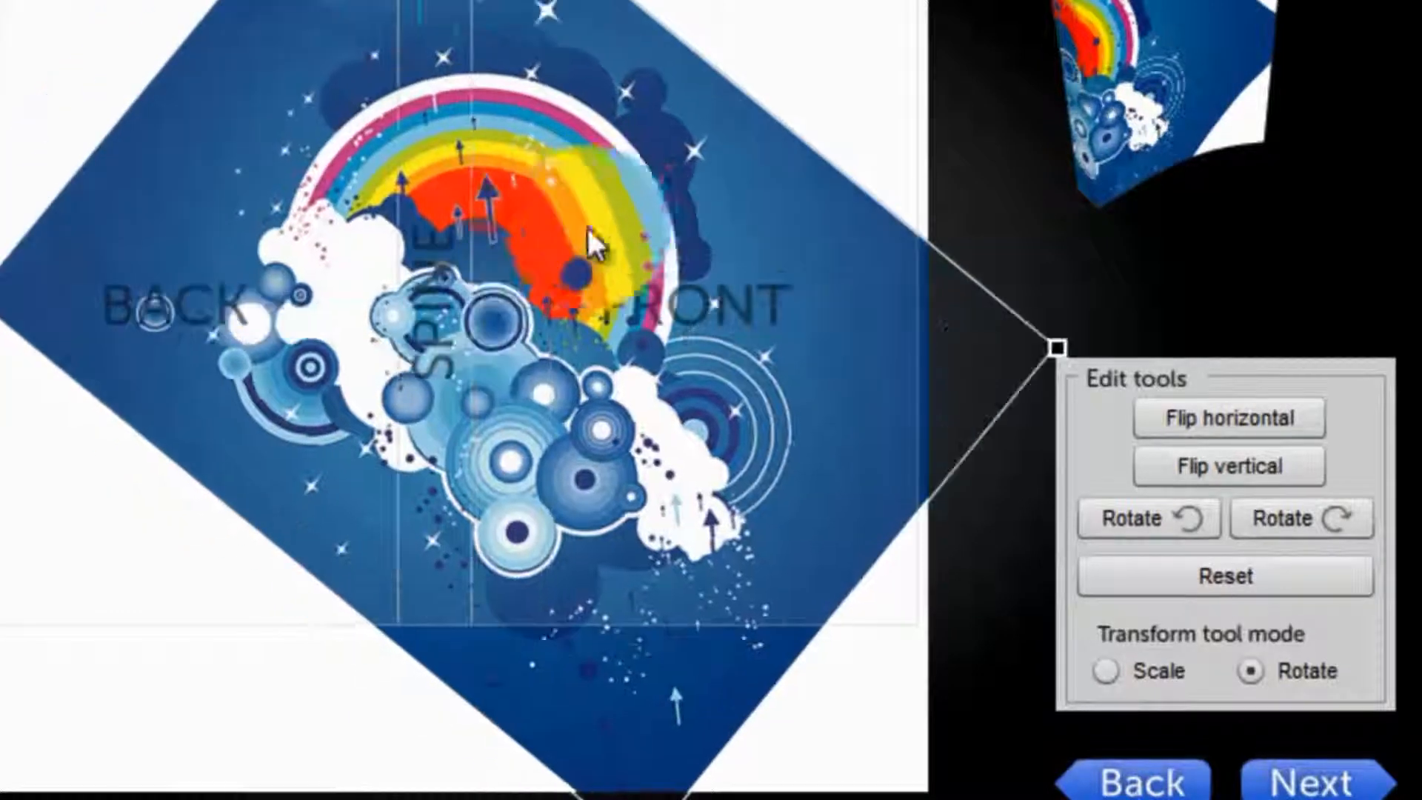
{"action": "left_click_drag", "start_coordinate": [593, 244], "coordinate": [706, 242]}
{"action": "left_click", "coordinate": [1187, 596]}
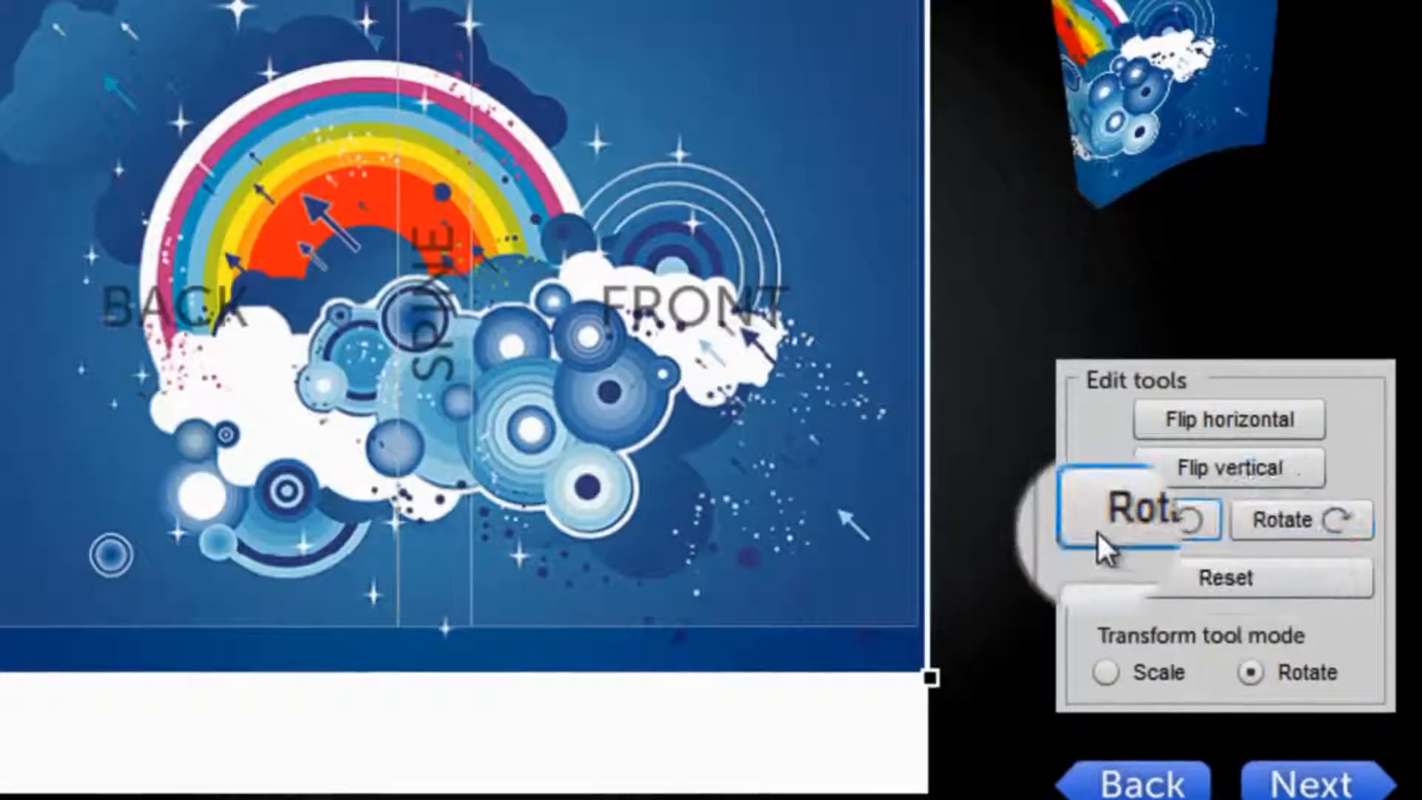
- Shift the background image toward the front cover and return from the final 3D preview to the cover editor
{"action": "left_click_drag", "start_coordinate": [56, 174], "coordinate": [180, 223]}
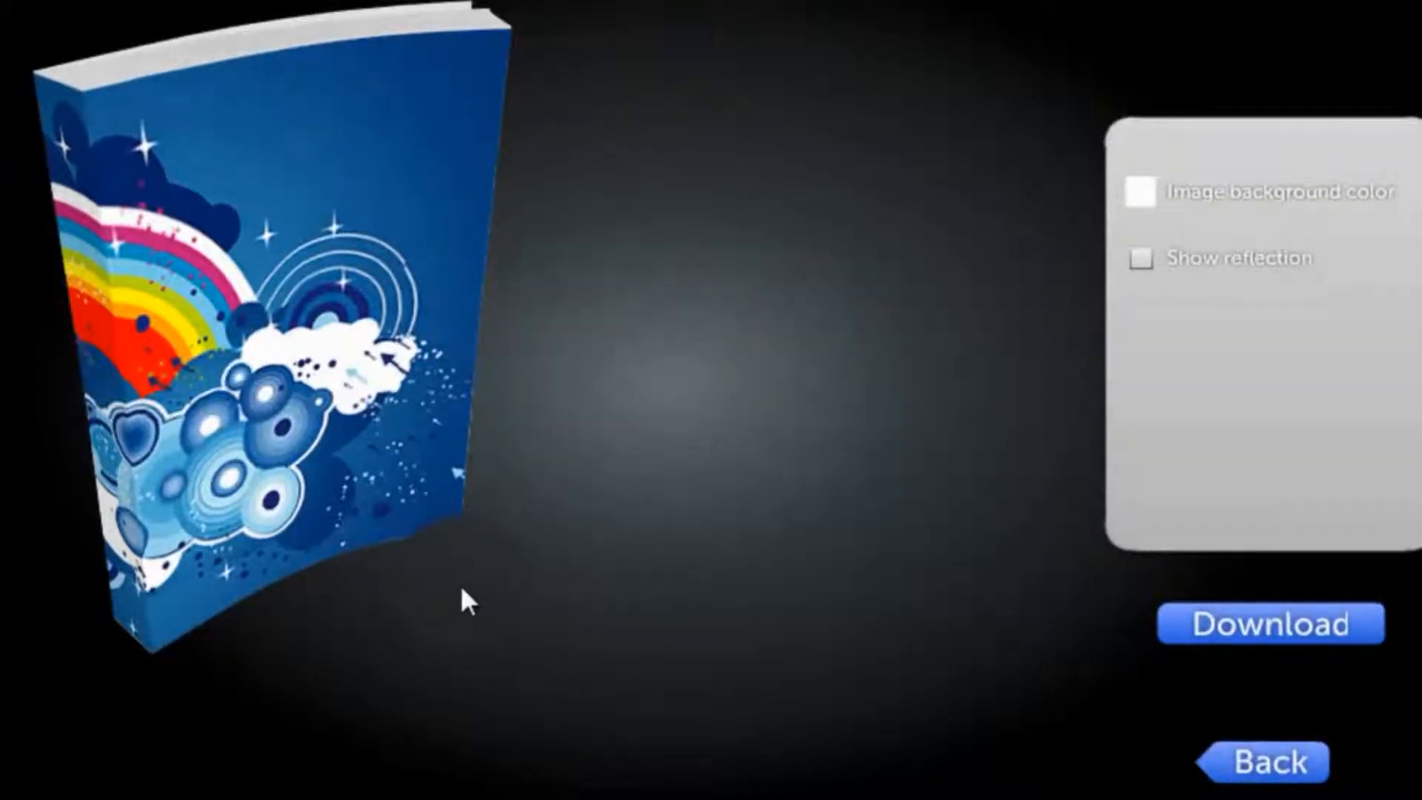
{"action": "left_click", "coordinate": [1275, 770]}
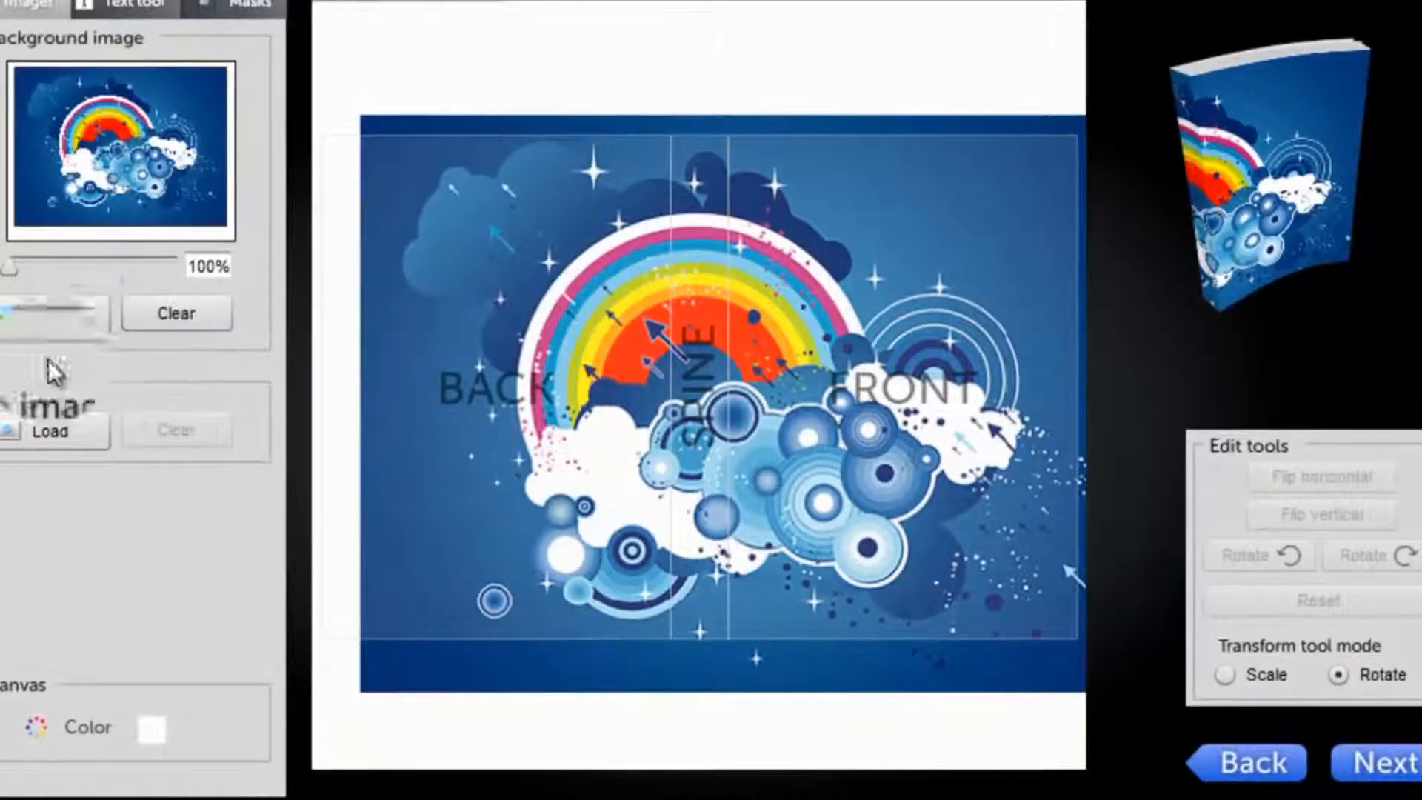
- Load logo7 as the logo image and place it in the lower outer corner of the front cover
{"action": "left_click", "coordinate": [43, 434]}
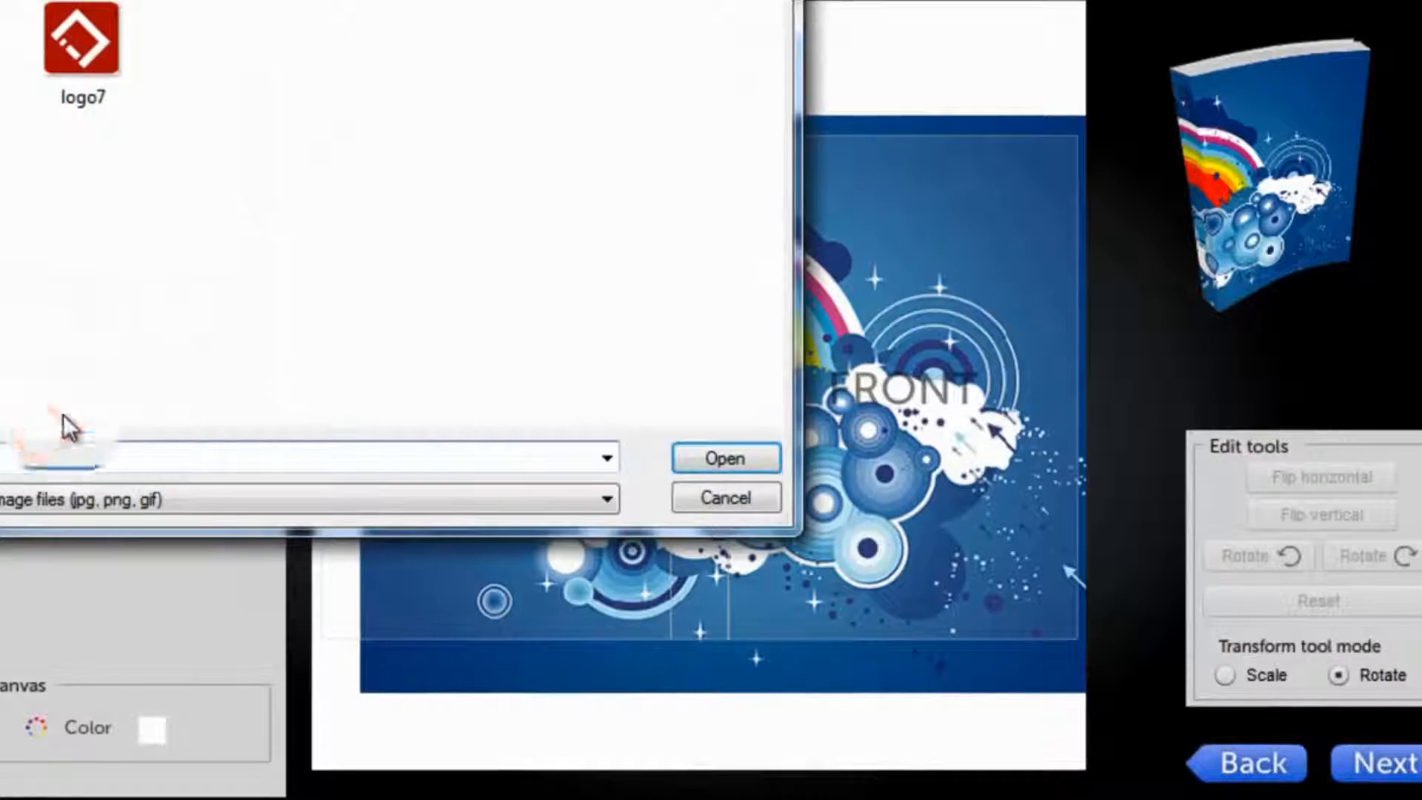
{"action": "left_click", "coordinate": [97, 37]}
{"action": "left_click", "coordinate": [717, 463]}
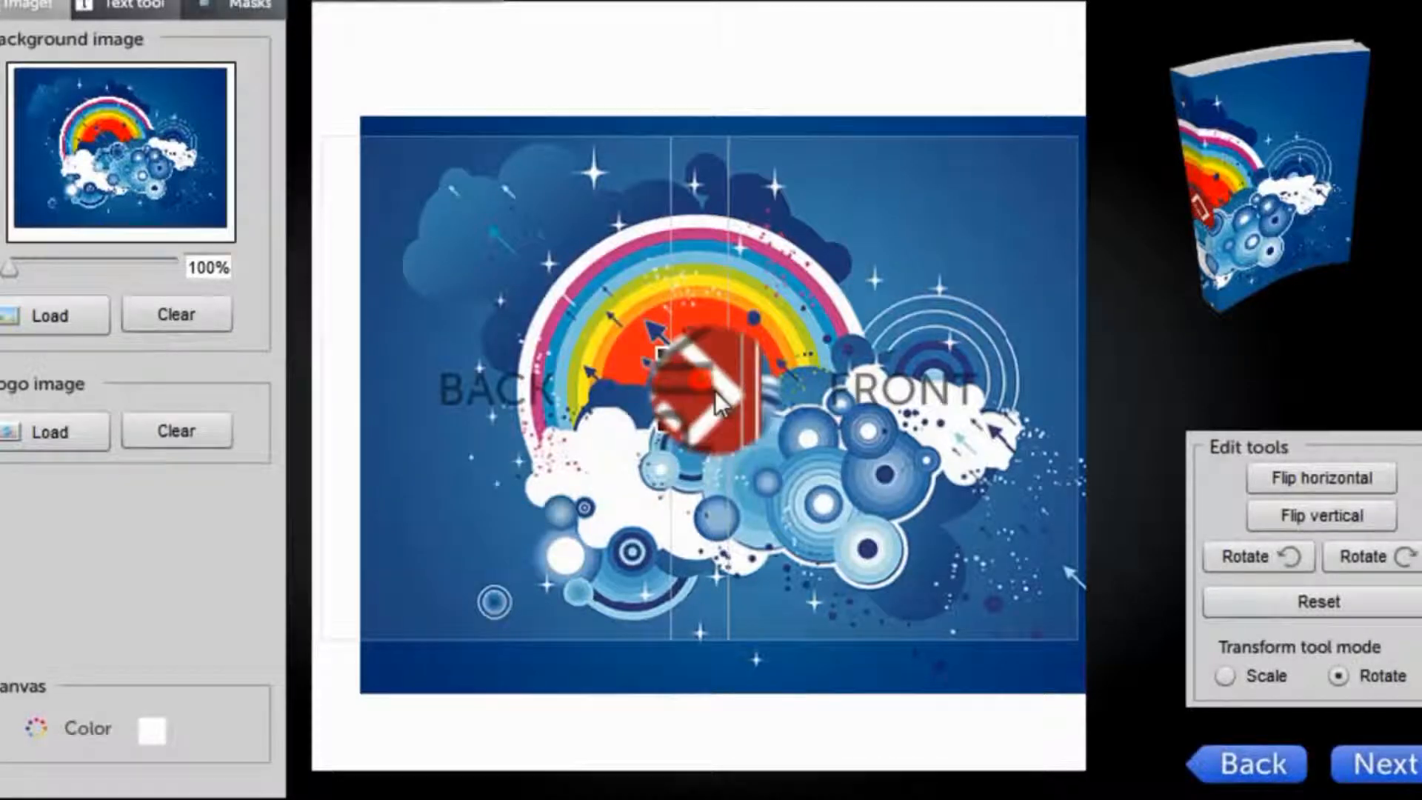
{"action": "left_click_drag", "start_coordinate": [714, 389], "coordinate": [1022, 572]}
{"action": "left_click_drag", "start_coordinate": [1023, 577], "coordinate": [1025, 582]}
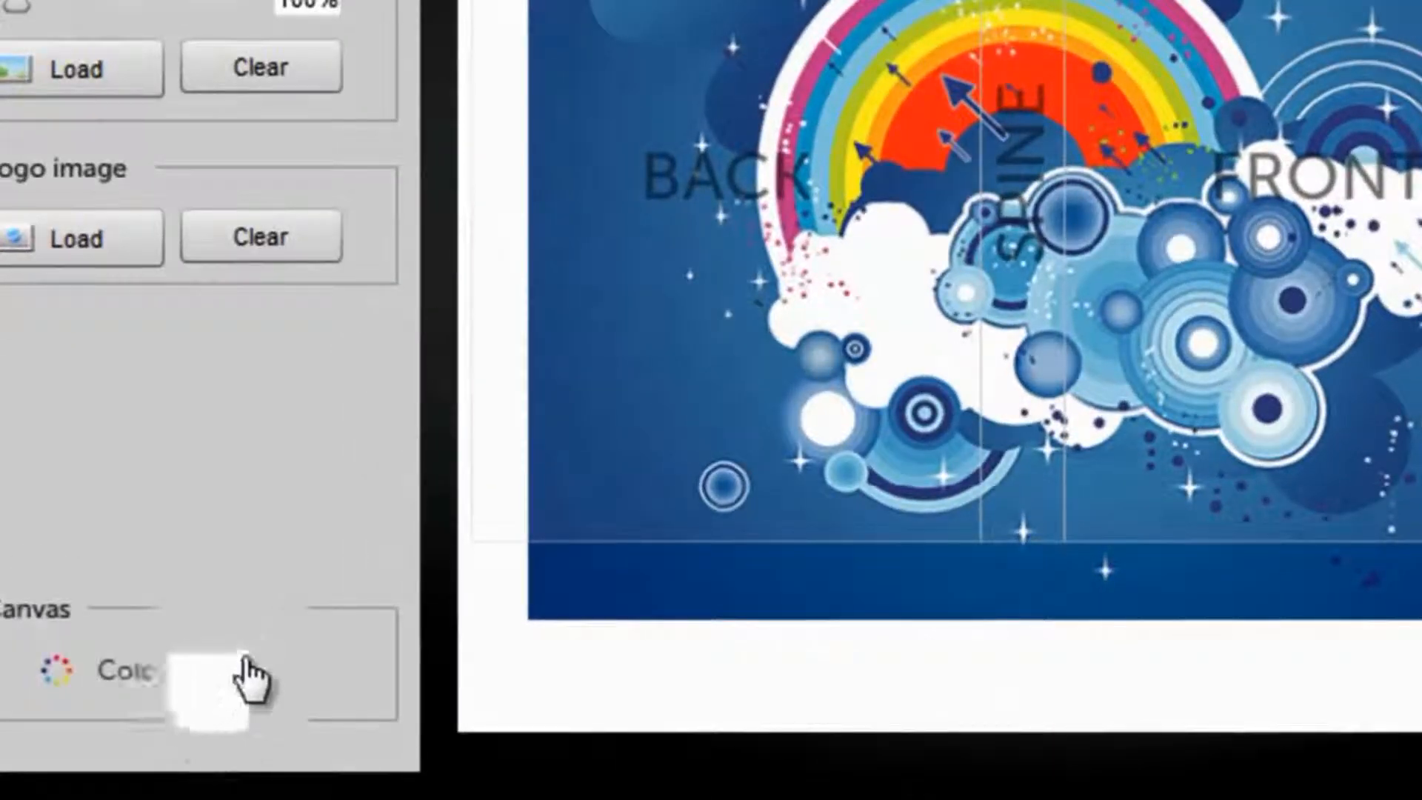
- Try a green canvas color, moving the background image down and back up to check the uncovered area
{"action": "left_click", "coordinate": [160, 728]}
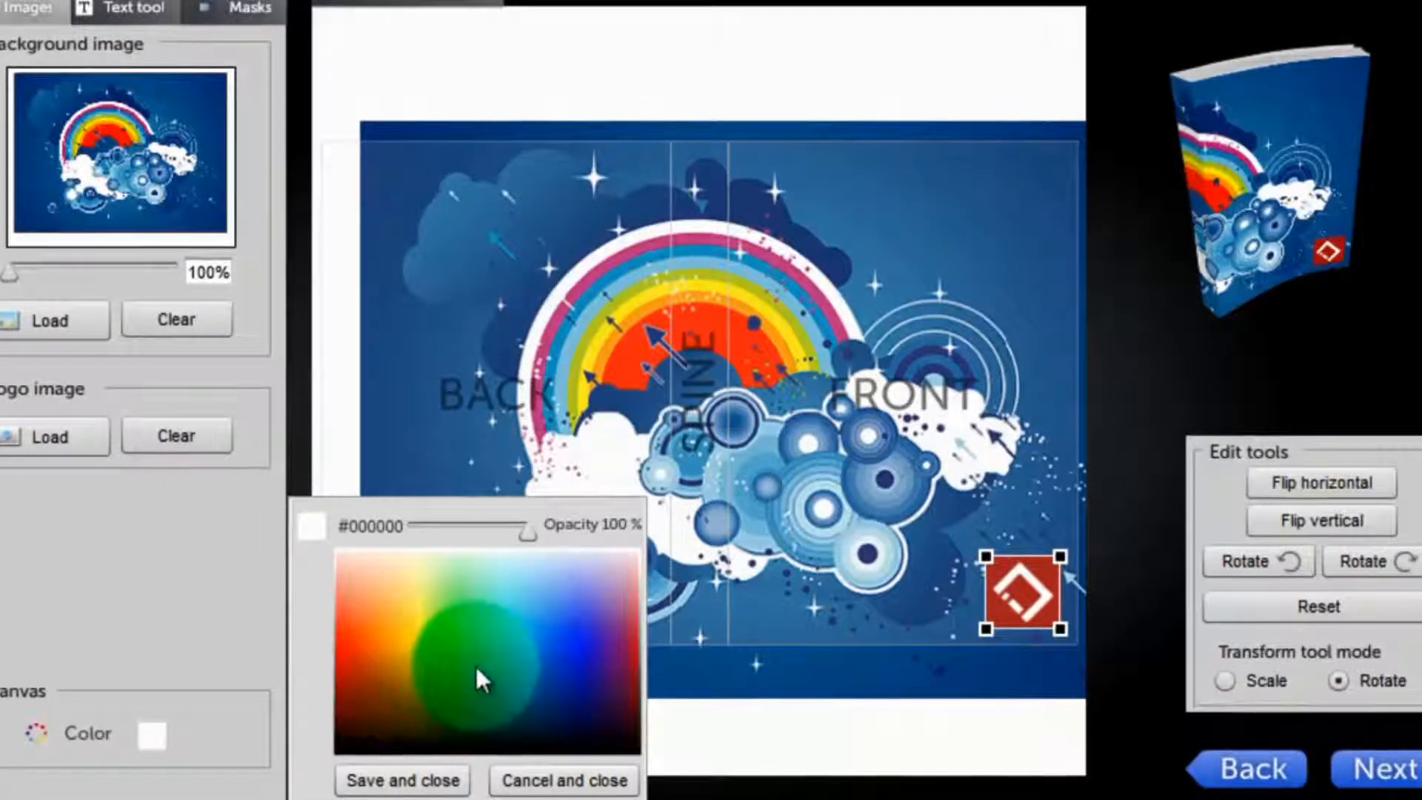
{"action": "left_click", "coordinate": [458, 642]}
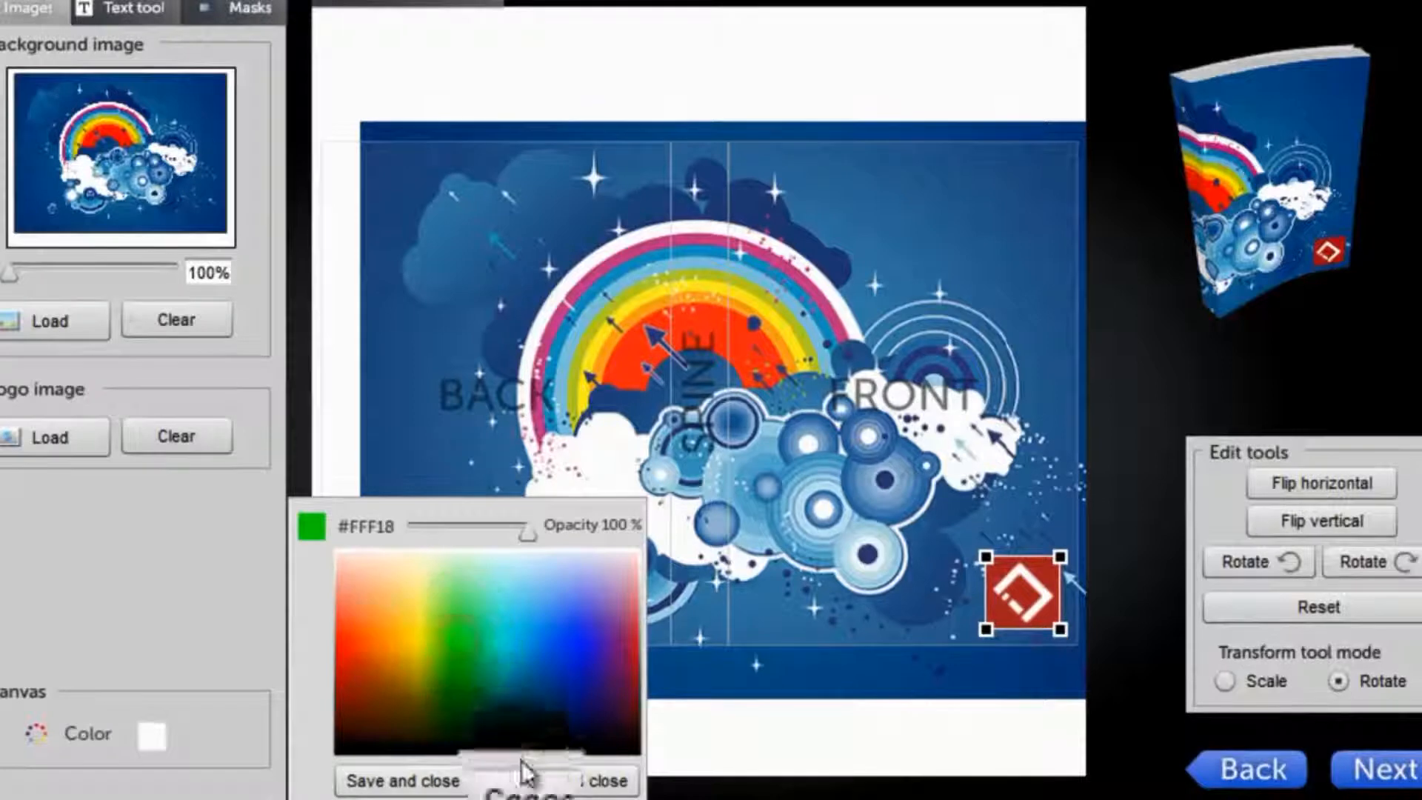
{"action": "left_click", "coordinate": [404, 785]}
{"action": "left_click_drag", "start_coordinate": [869, 277], "coordinate": [868, 362]}
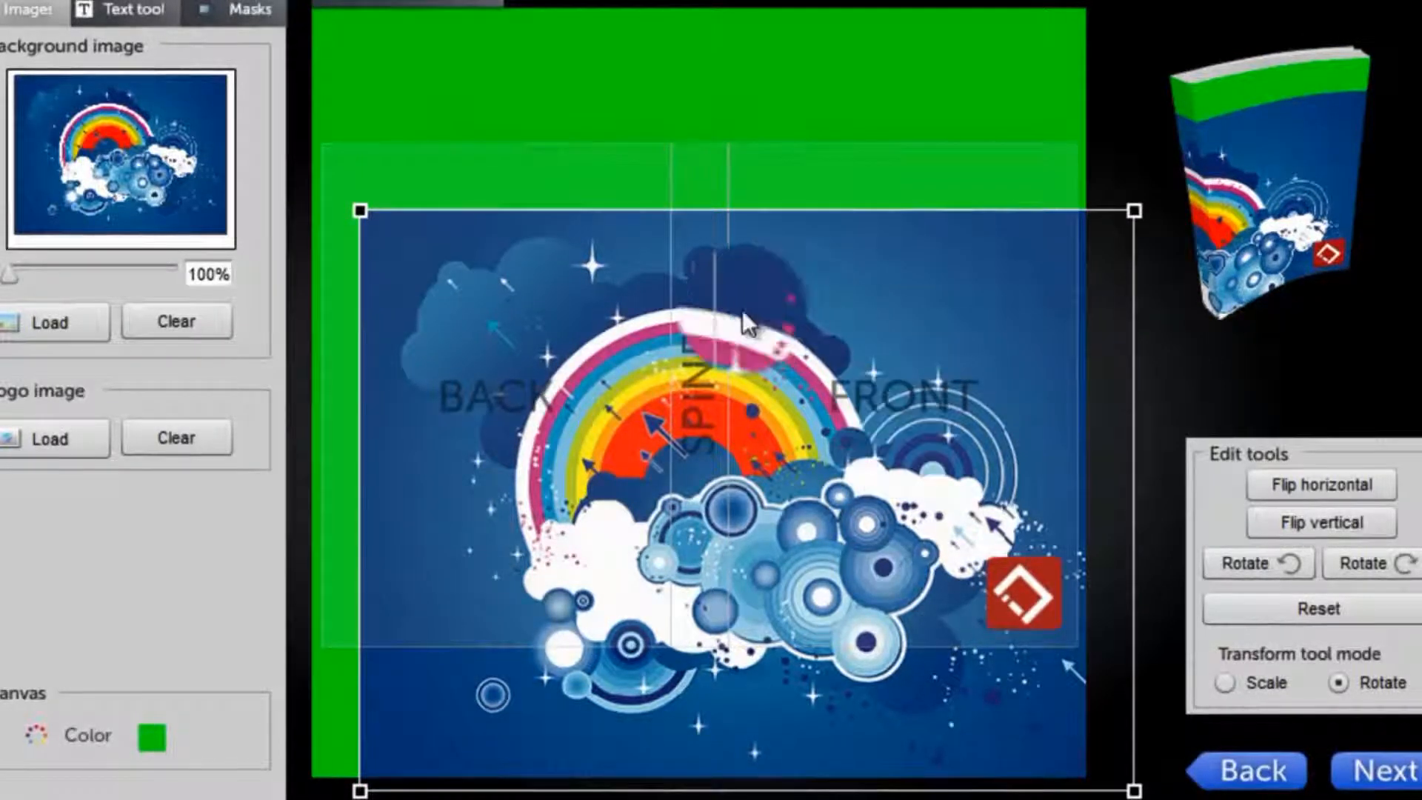
{"action": "left_click_drag", "start_coordinate": [816, 352], "coordinate": [820, 282]}
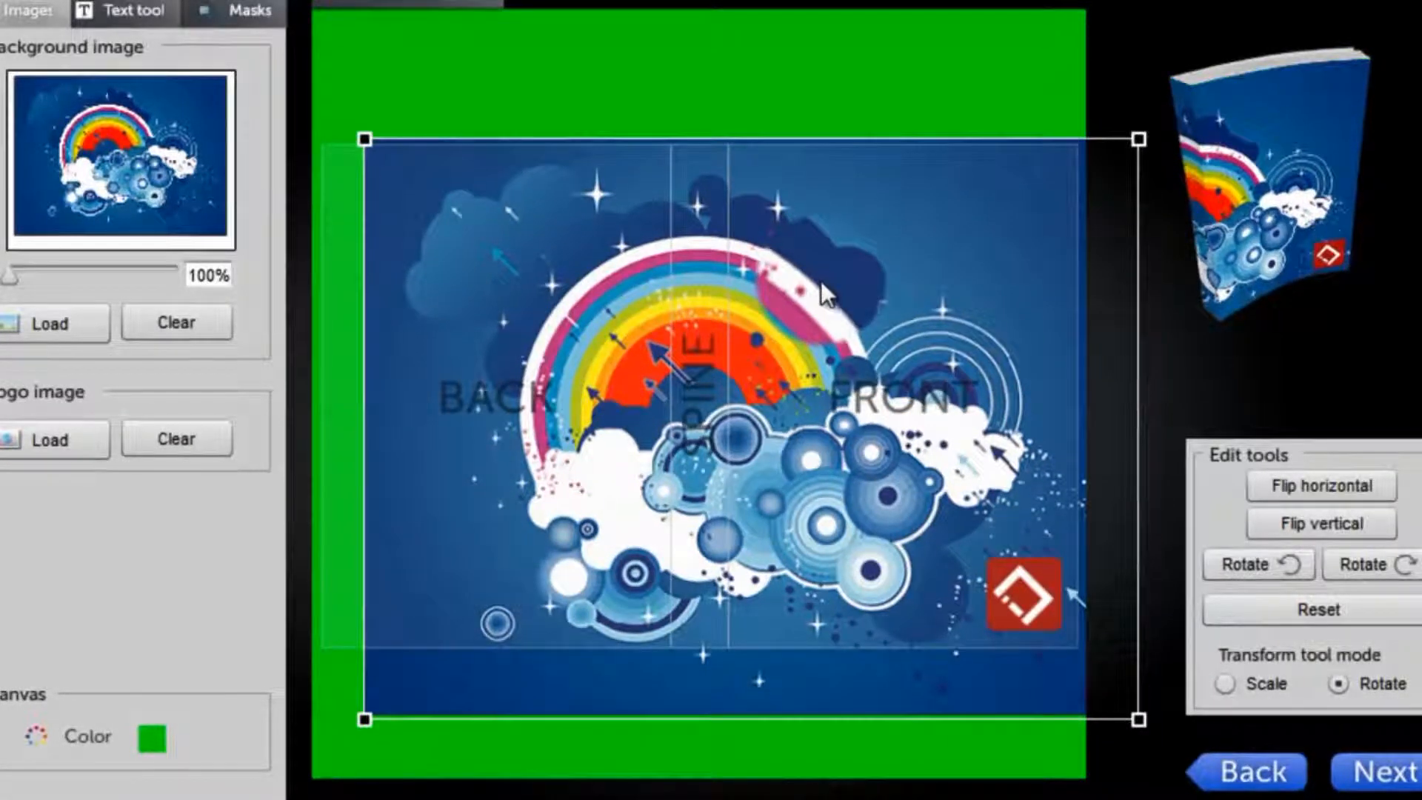
- Set the canvas color to white (#FFFFFF)
{"action": "left_click", "coordinate": [161, 752]}
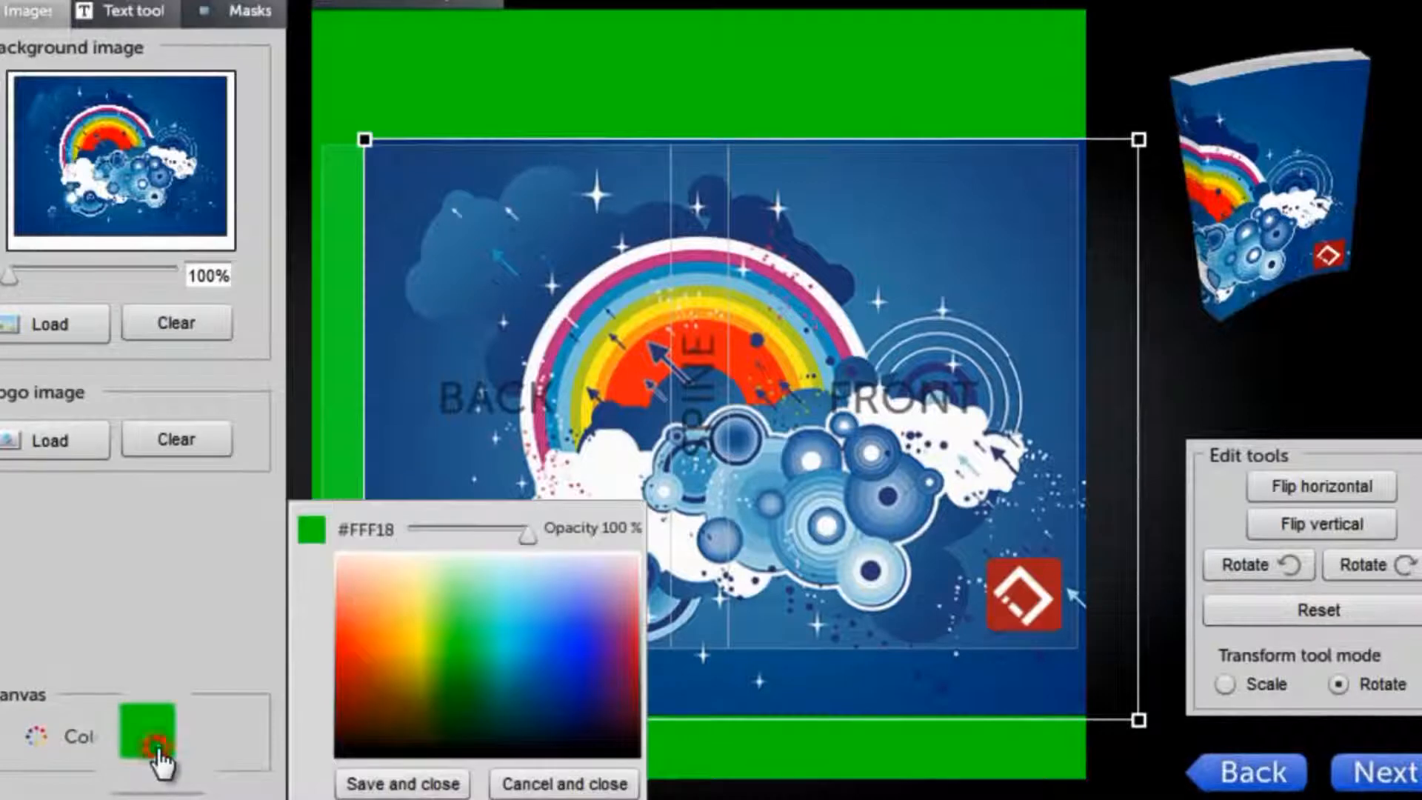
{"action": "left_click", "coordinate": [392, 553]}
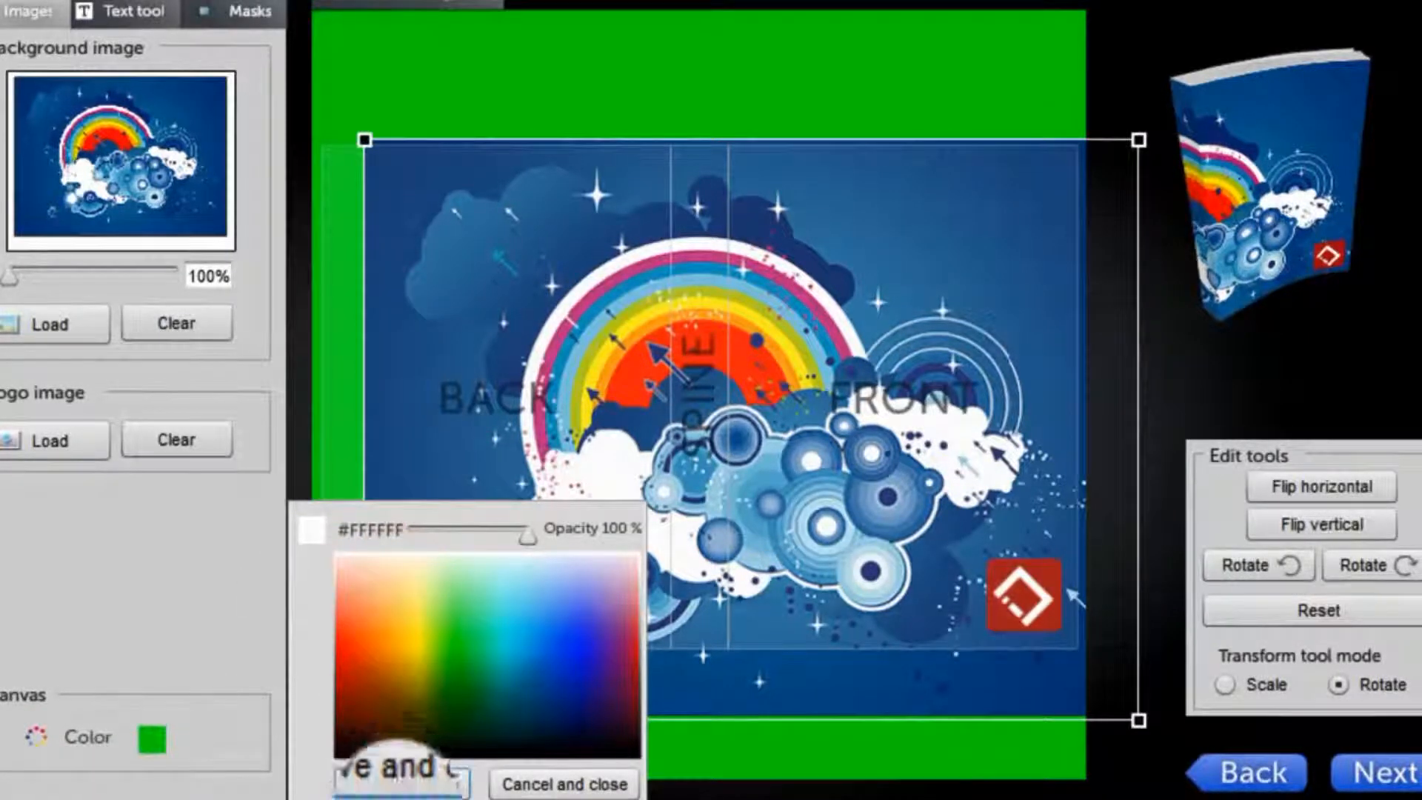
{"action": "left_click", "coordinate": [402, 784]}
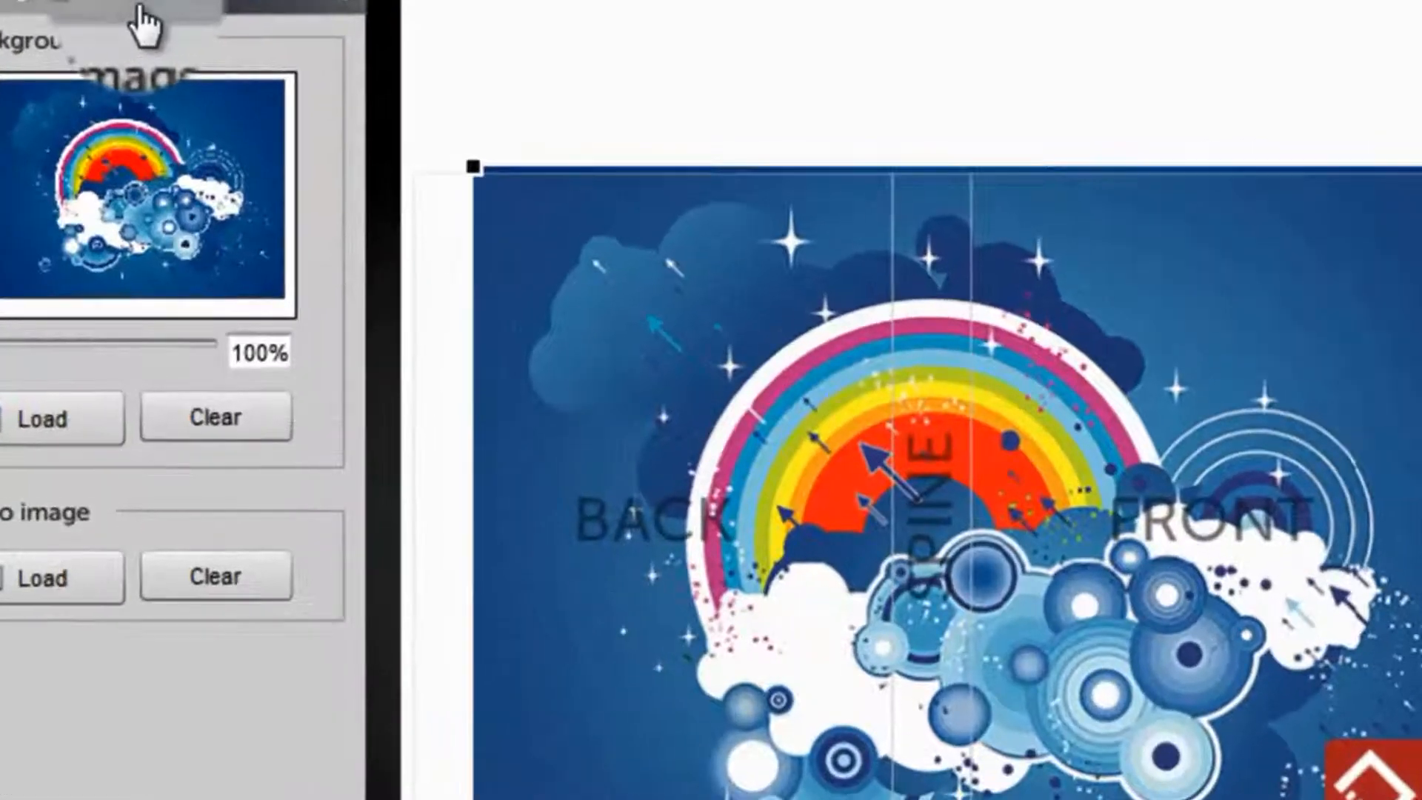
- Add a new text element to the cover with the Text tool
{"action": "left_click", "coordinate": [112, 28]}
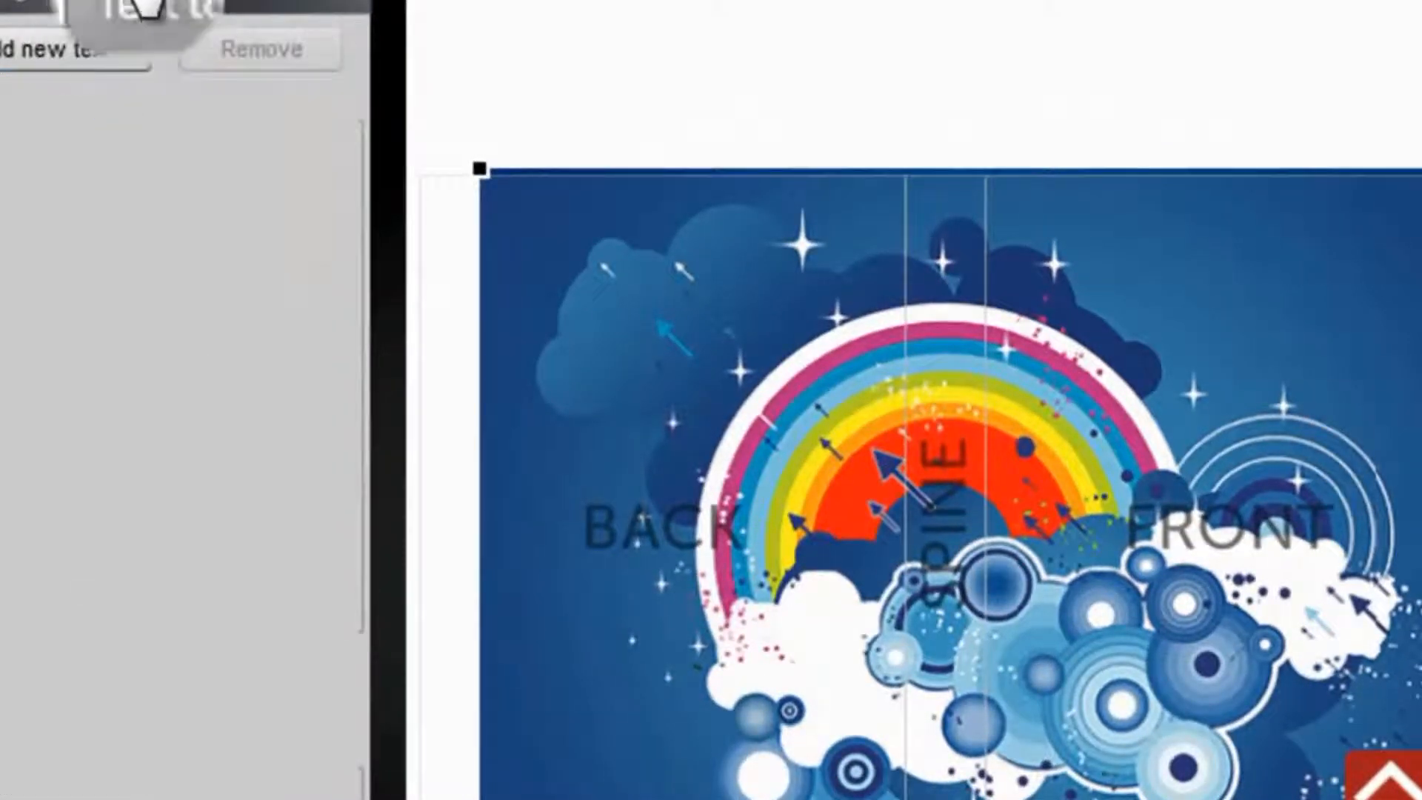
{"action": "left_click", "coordinate": [64, 53]}
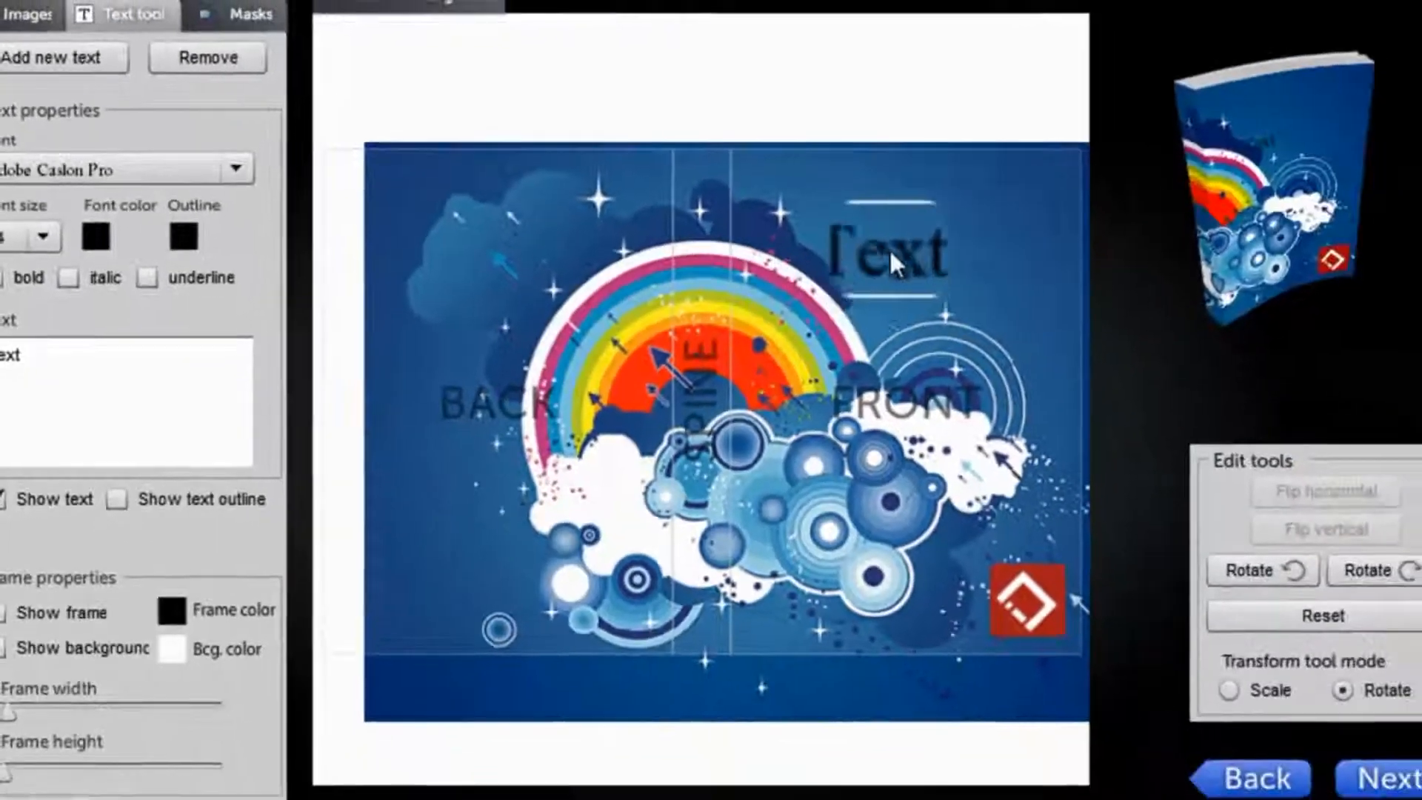
- Place the text near the top outer edge of the front cover and try the Jokerman font at a much larger size
{"action": "left_click_drag", "start_coordinate": [975, 223], "coordinate": [967, 219]}
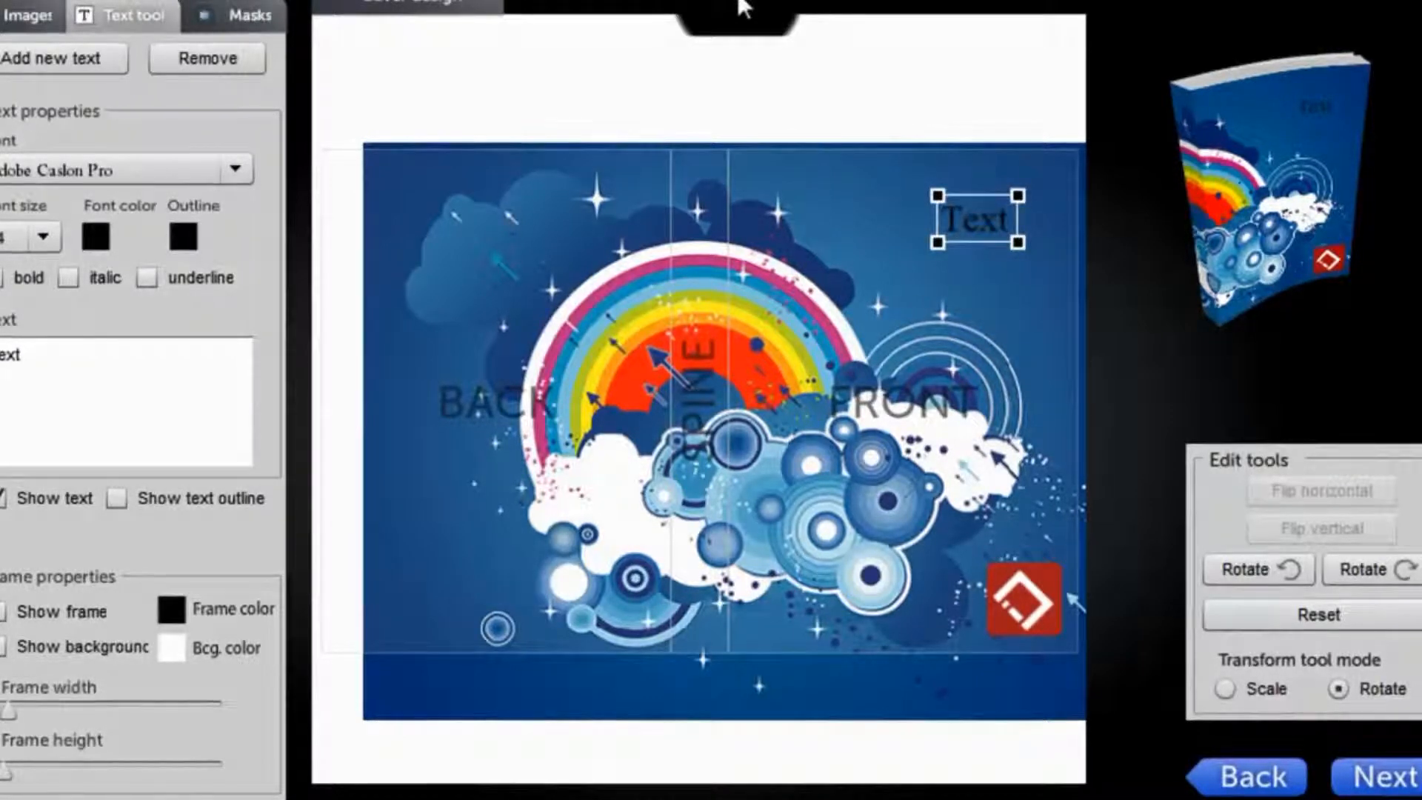
{"action": "left_click", "coordinate": [124, 168]}
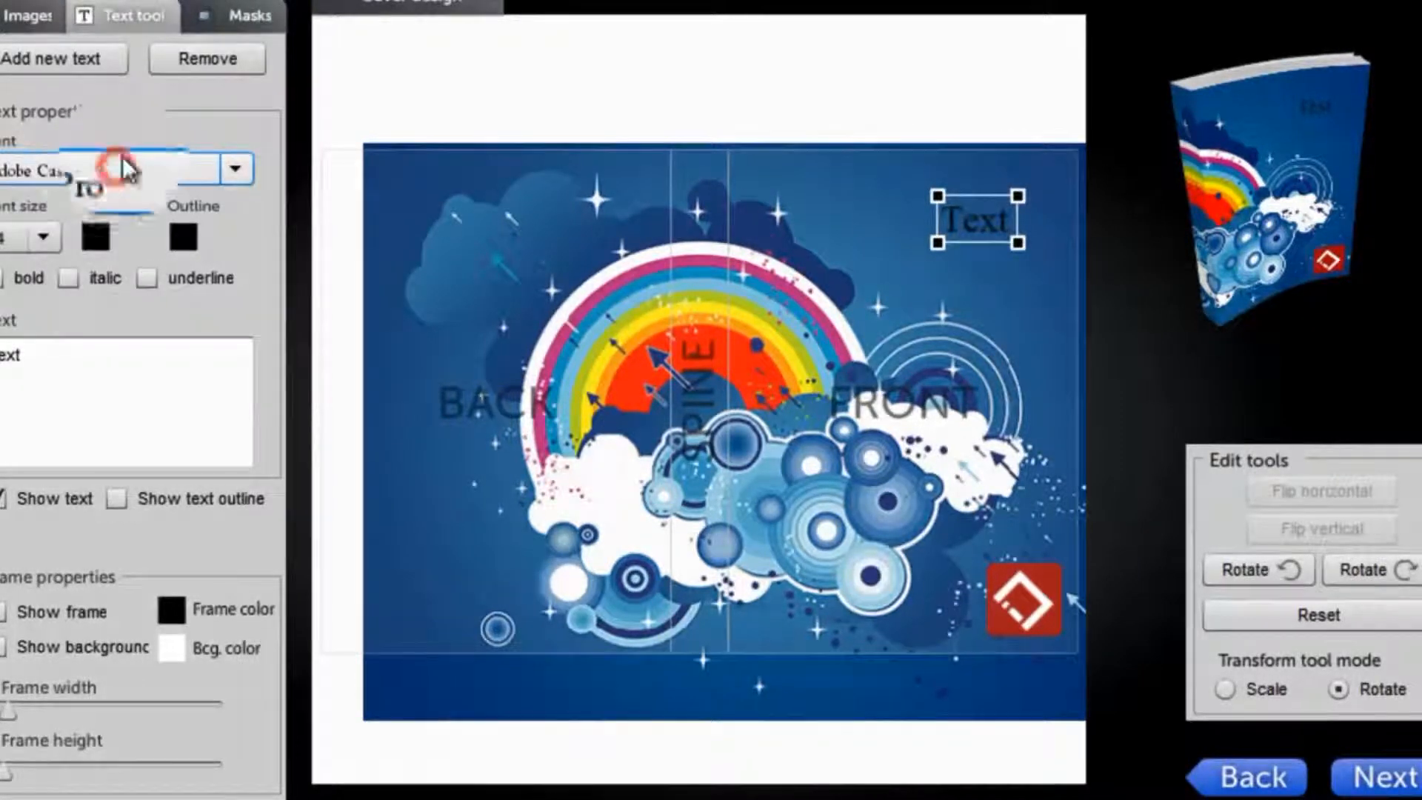
{"action": "left_click_drag", "start_coordinate": [243, 212], "coordinate": [244, 278]}
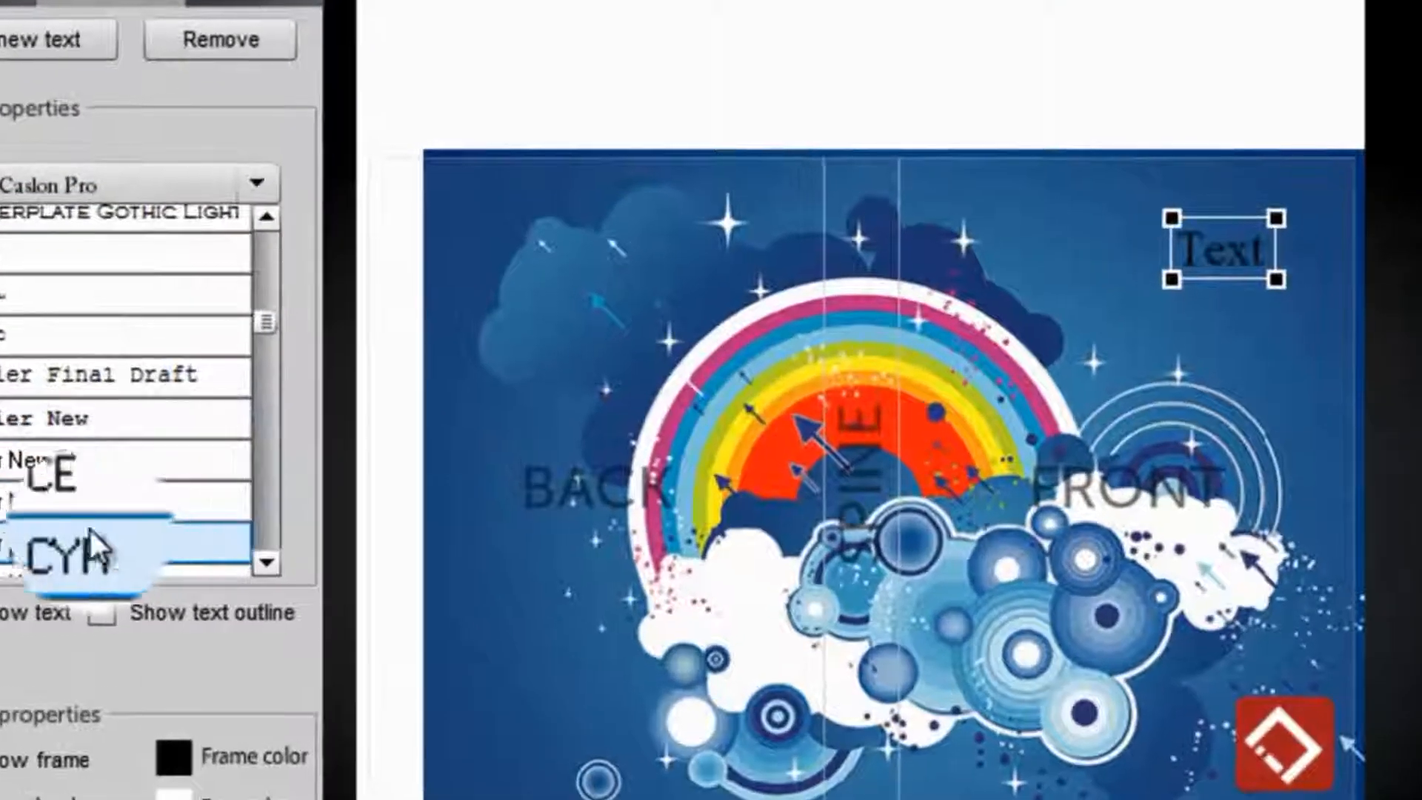
{"action": "left_click", "coordinate": [101, 371]}
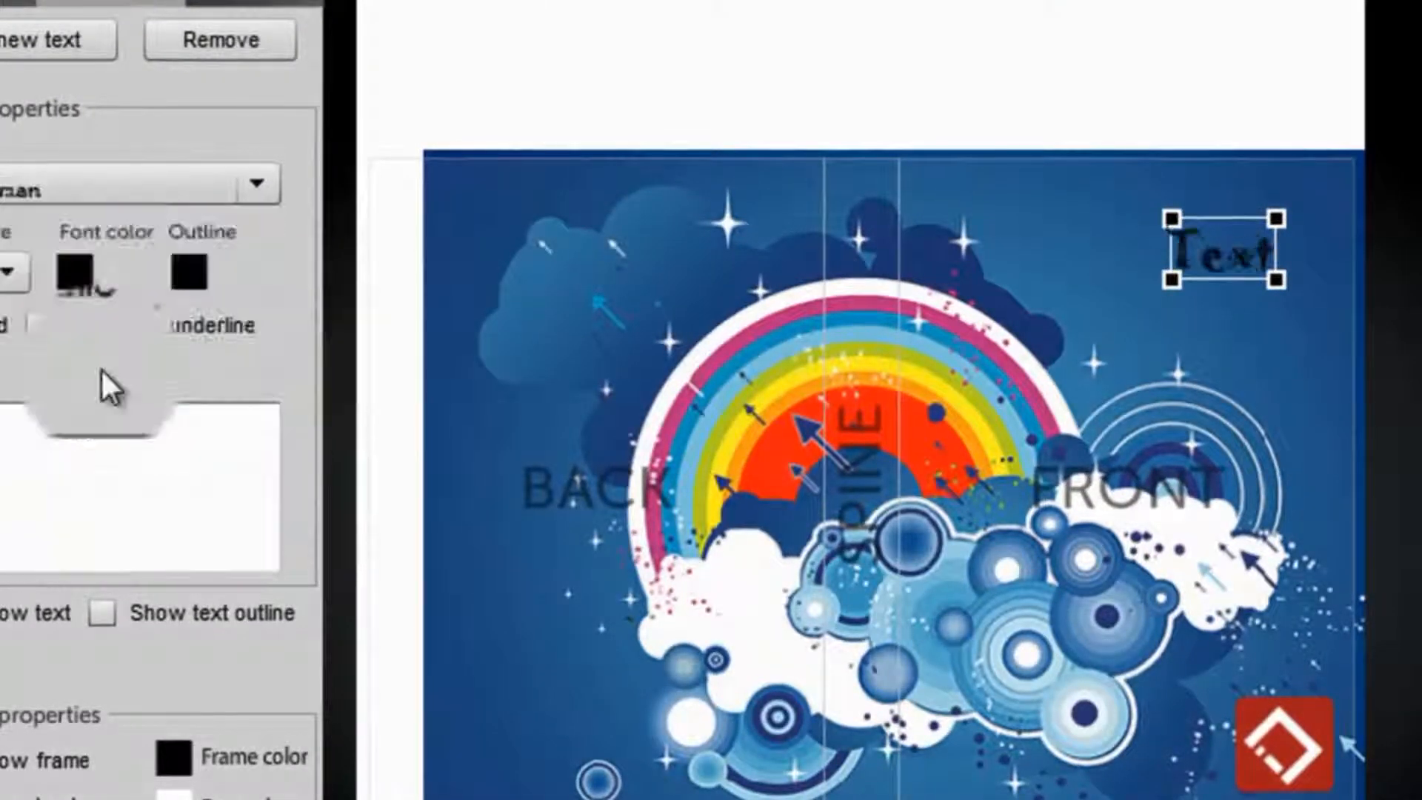
{"action": "left_click", "coordinate": [14, 272]}
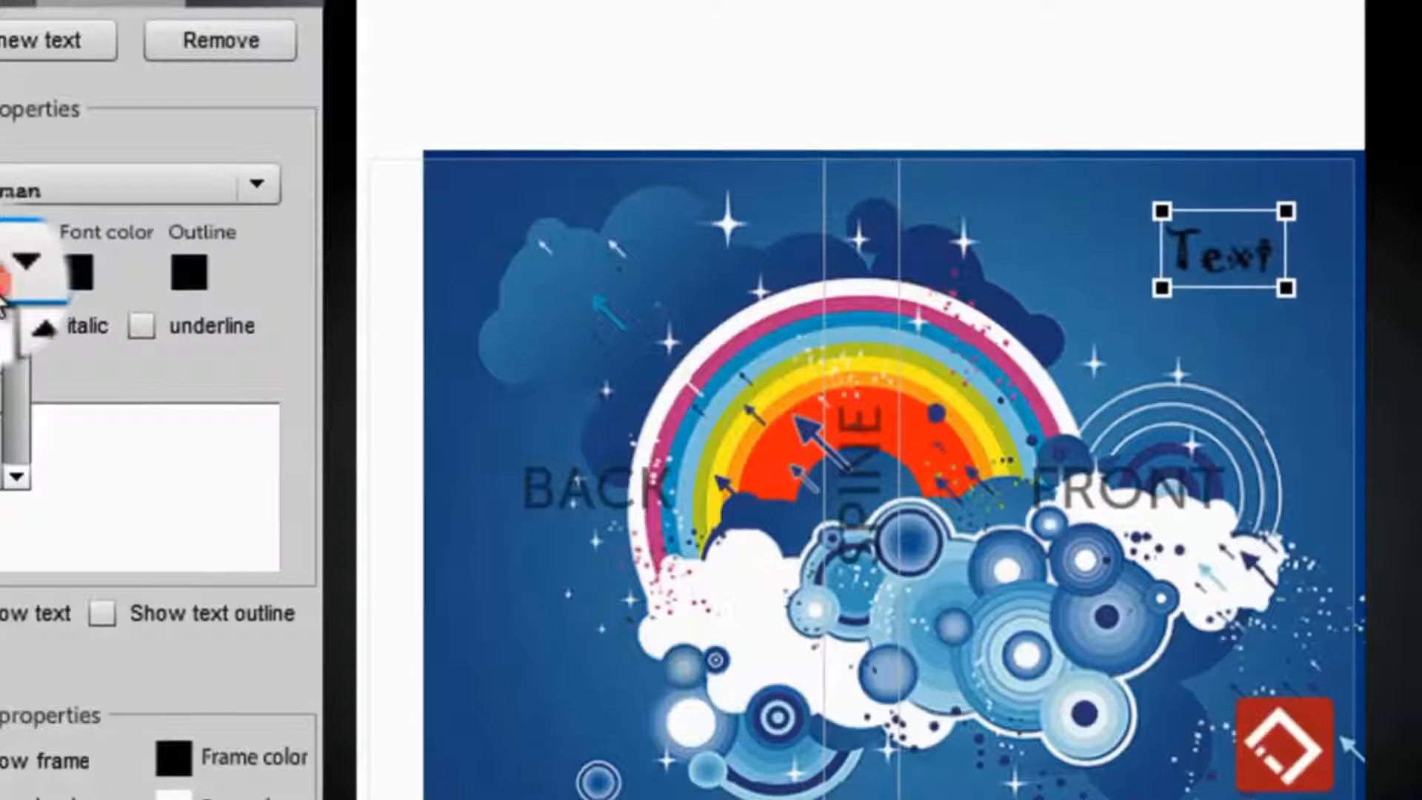
{"action": "left_click", "coordinate": [6, 433]}
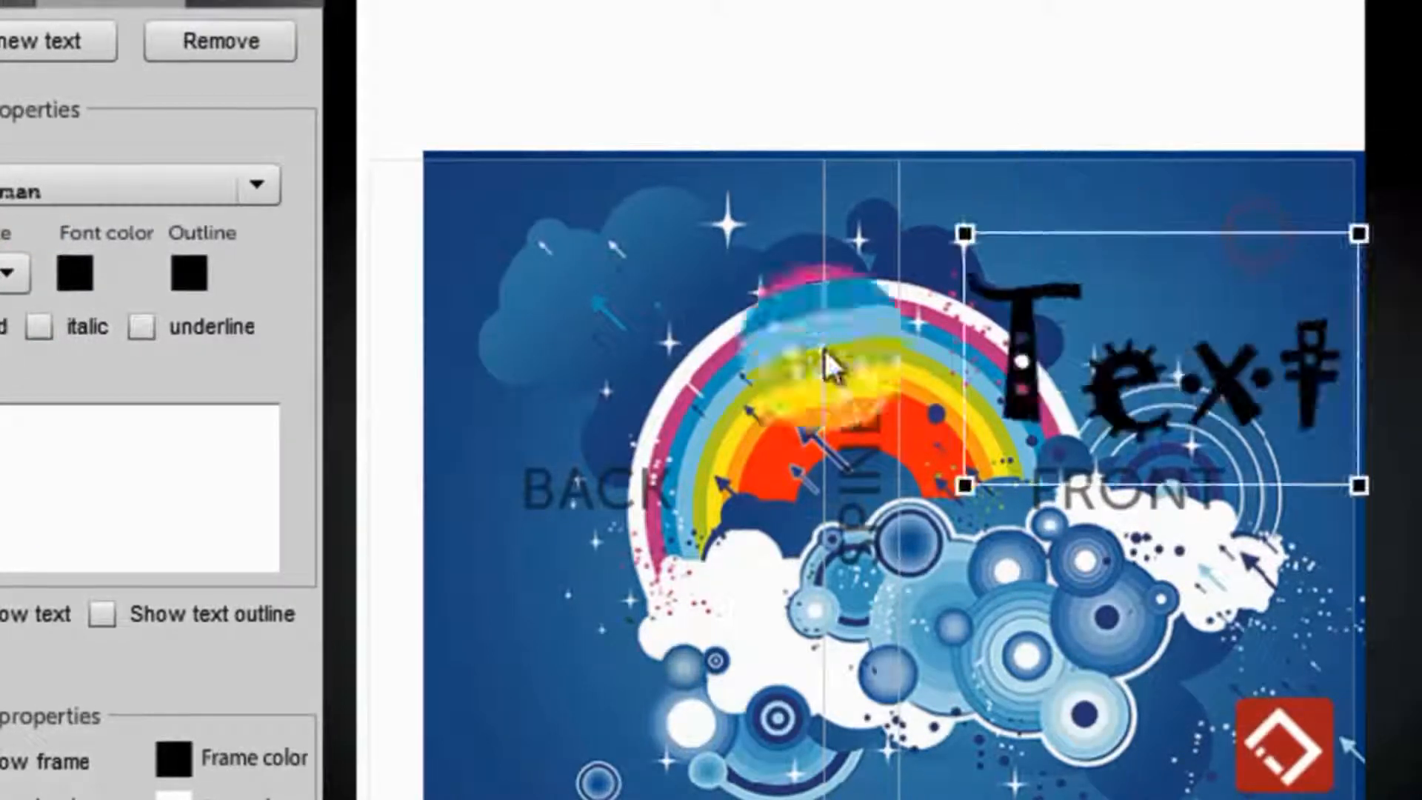
- Try a green font color on the text and shift it slightly up on the front cover
{"action": "left_click", "coordinate": [80, 276]}
{"action": "left_click", "coordinate": [563, 357]}
{"action": "right_click", "coordinate": [526, 454]}
{"action": "left_click", "coordinate": [488, 544]}
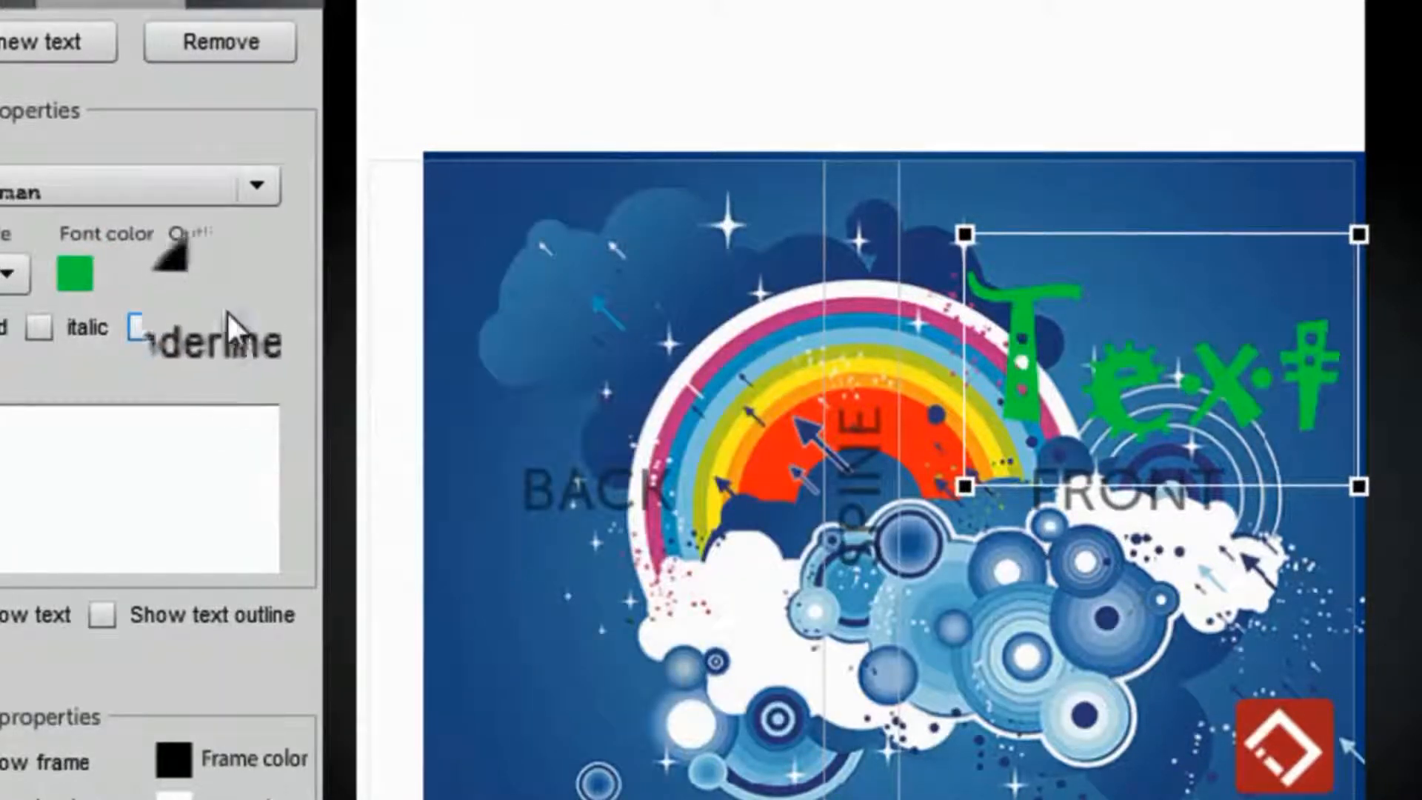
{"action": "left_click_drag", "start_coordinate": [1081, 355], "coordinate": [1081, 307]}
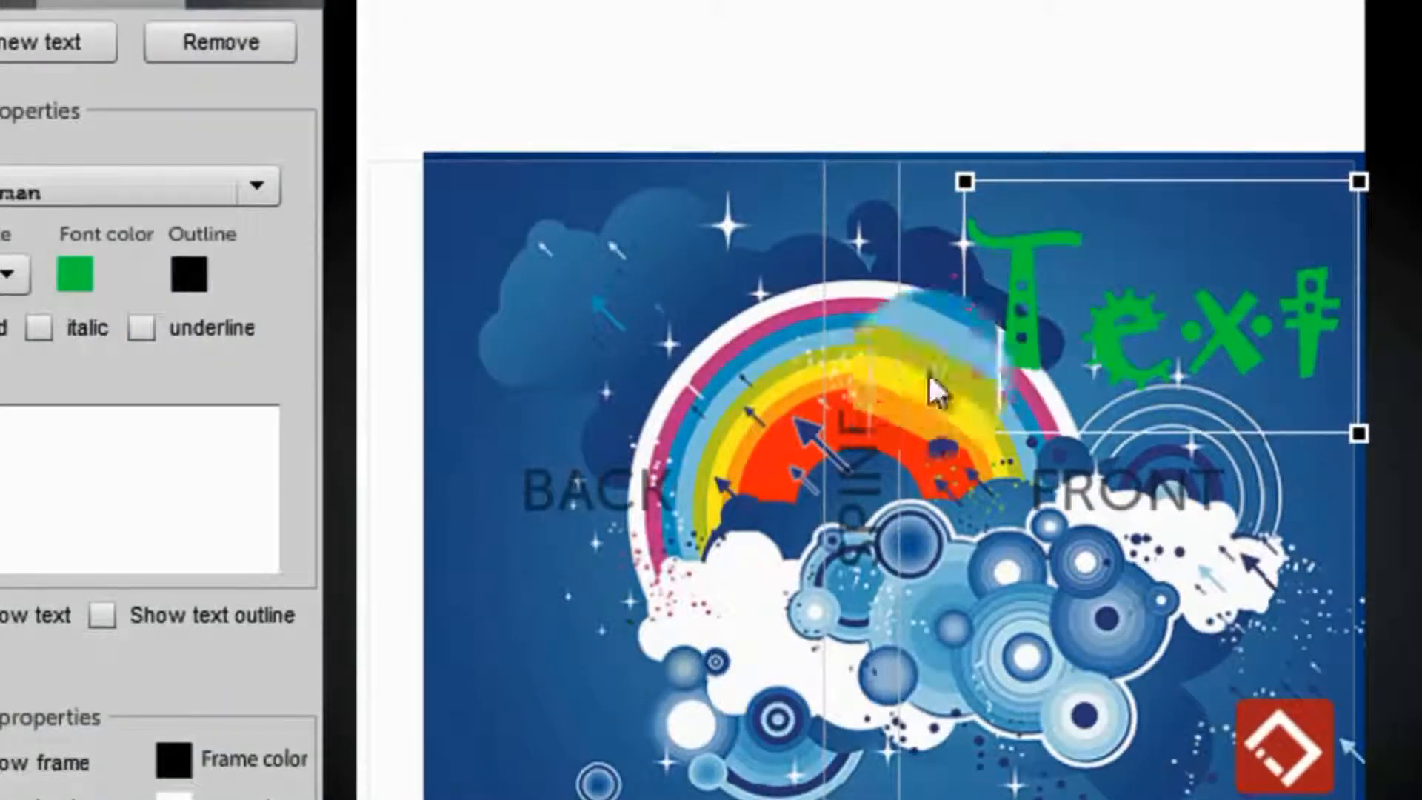
- Try a light turquoise outline color with italic and underline styling on the text, keeping it within the upper front cover
{"action": "left_click", "coordinate": [189, 285]}
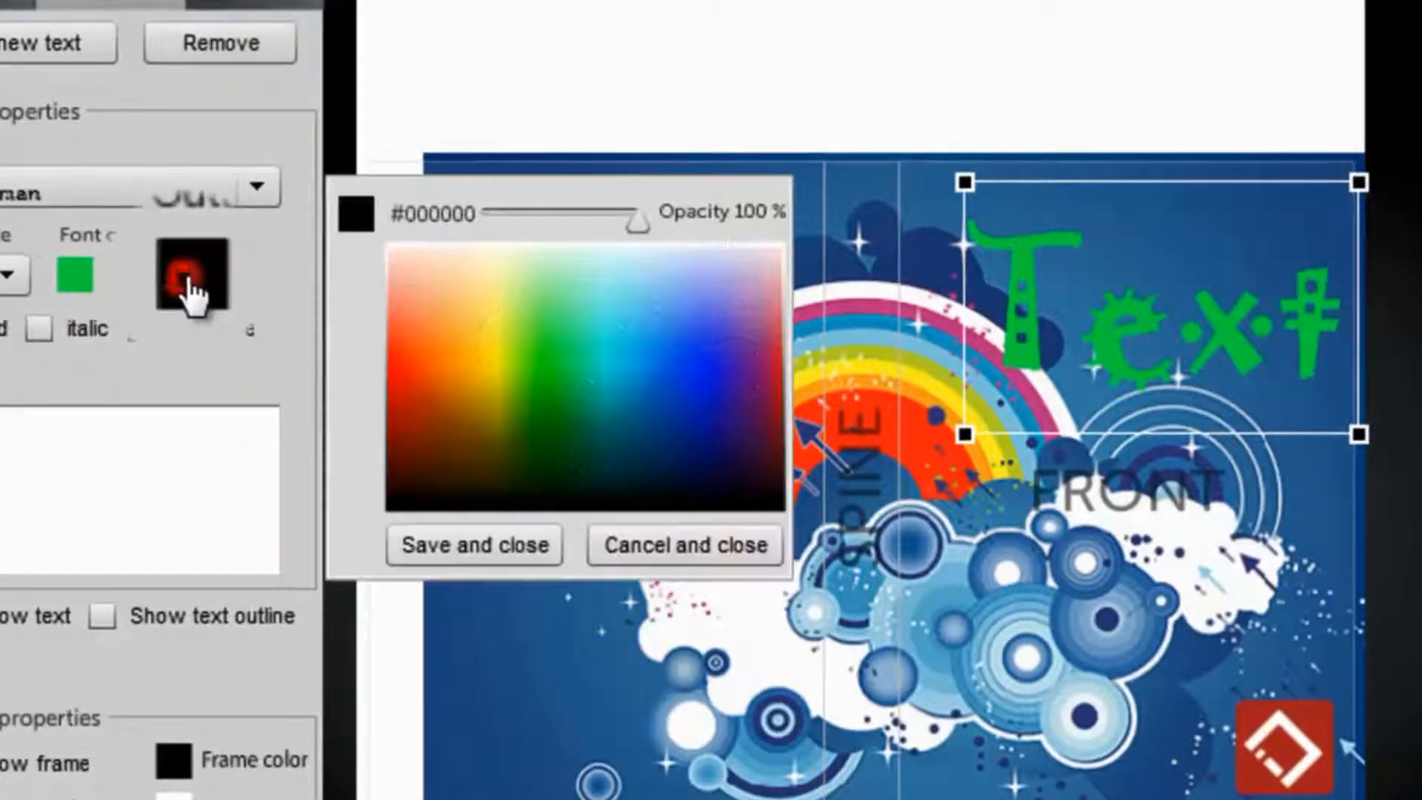
{"action": "left_click", "coordinate": [594, 303]}
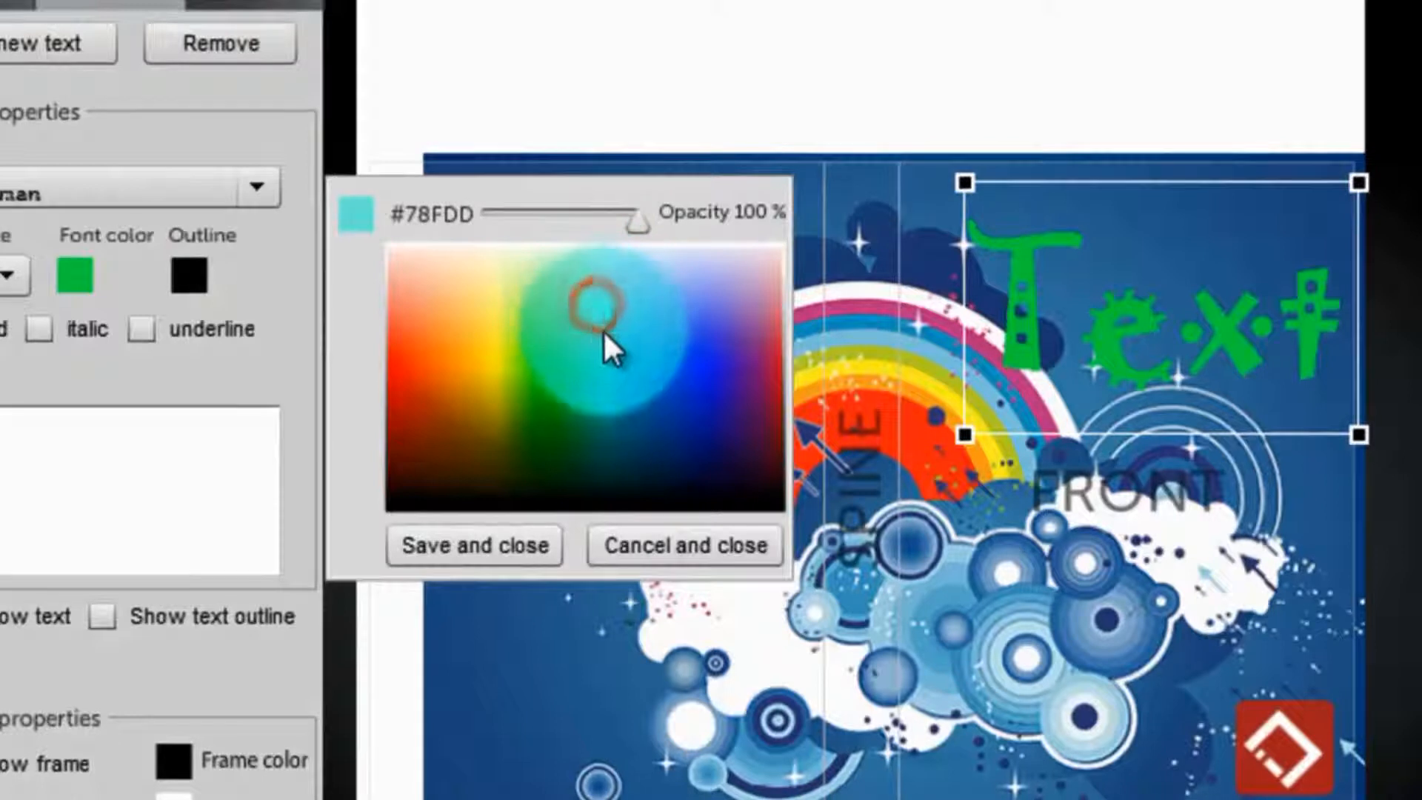
{"action": "left_click", "coordinate": [475, 545]}
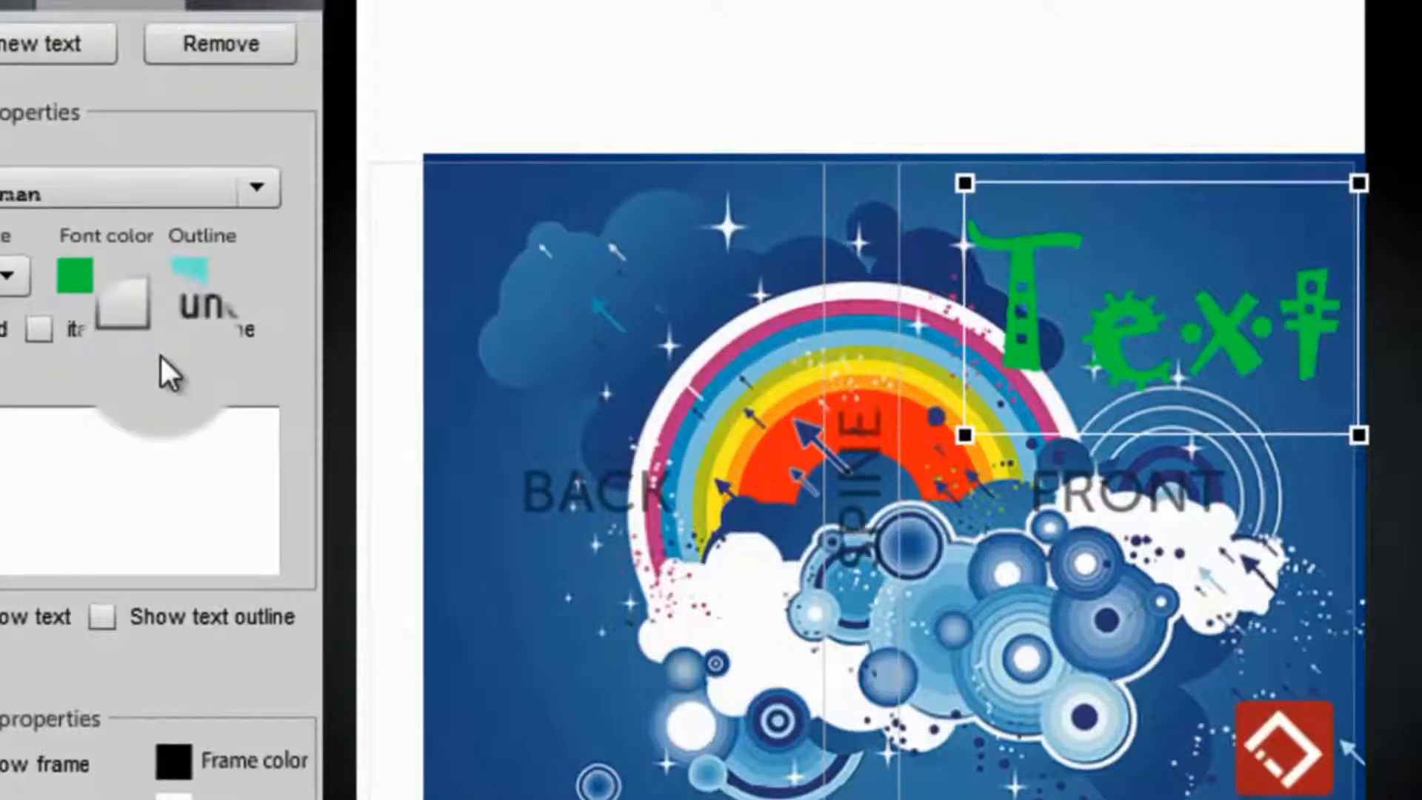
{"action": "left_click", "coordinate": [41, 329]}
{"action": "left_click", "coordinate": [177, 328]}
{"action": "left_click_drag", "start_coordinate": [1266, 363], "coordinate": [1225, 335]}
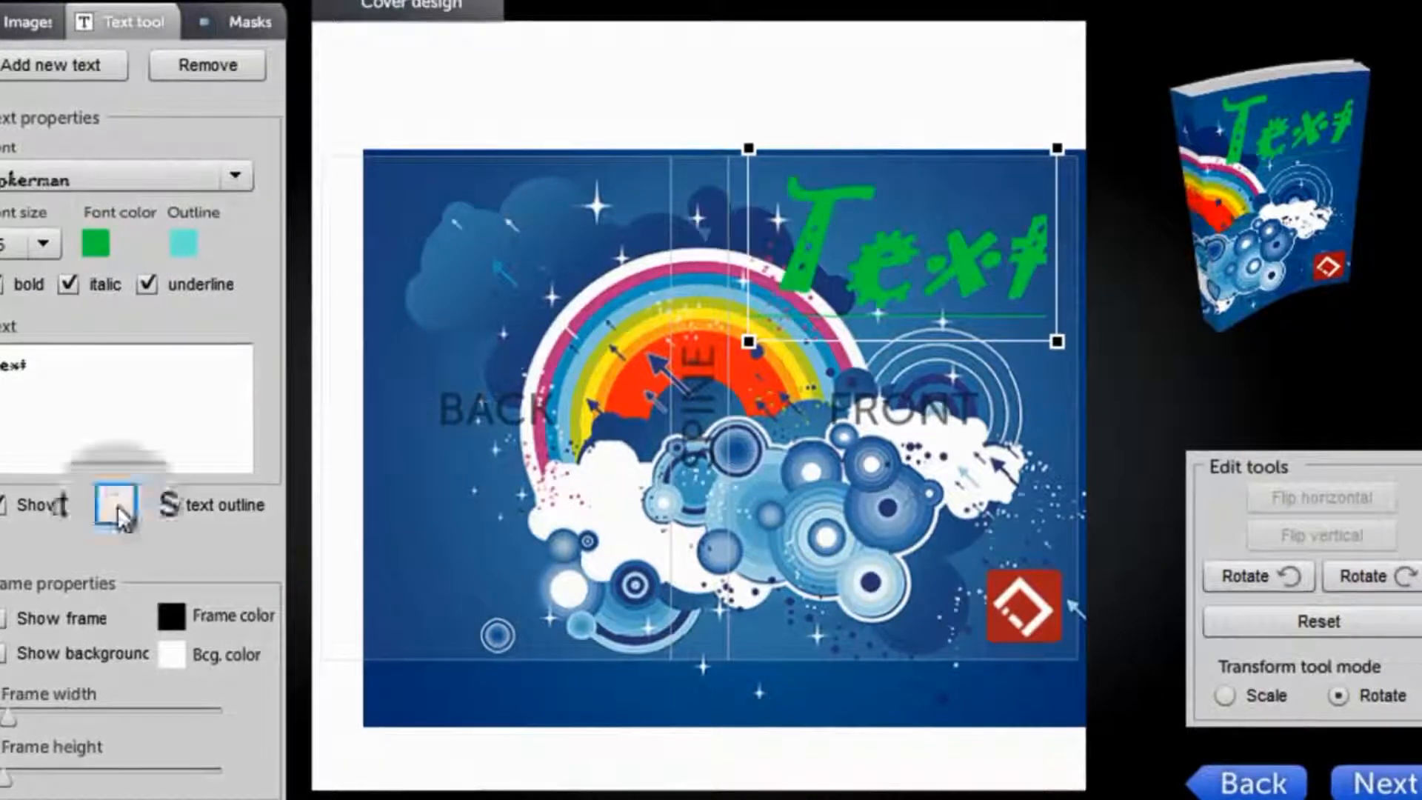
- Remove the styled text and add a new text element in the Adobe Garamond Pro font
{"action": "left_click", "coordinate": [211, 74]}
{"action": "left_click", "coordinate": [78, 63]}
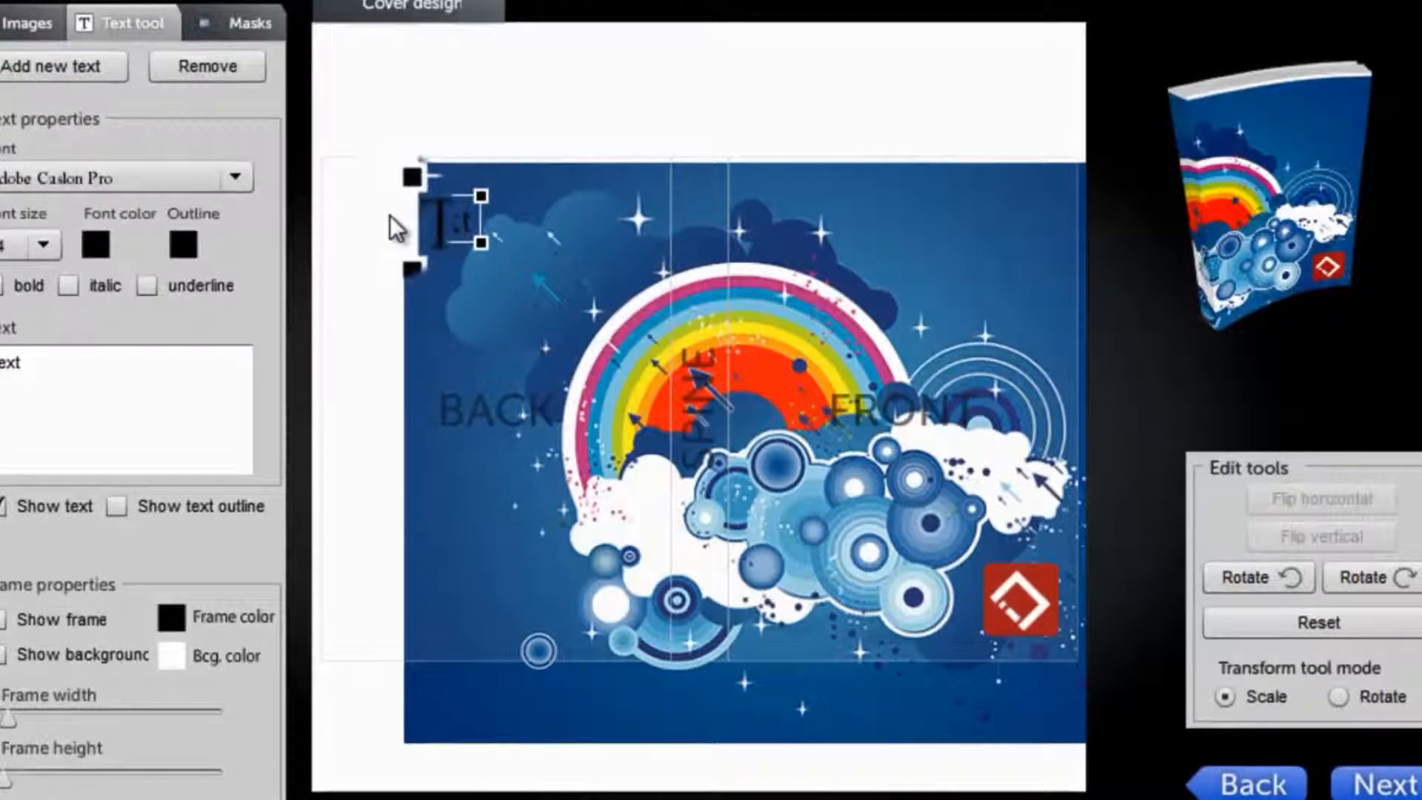
{"action": "left_click", "coordinate": [236, 178]}
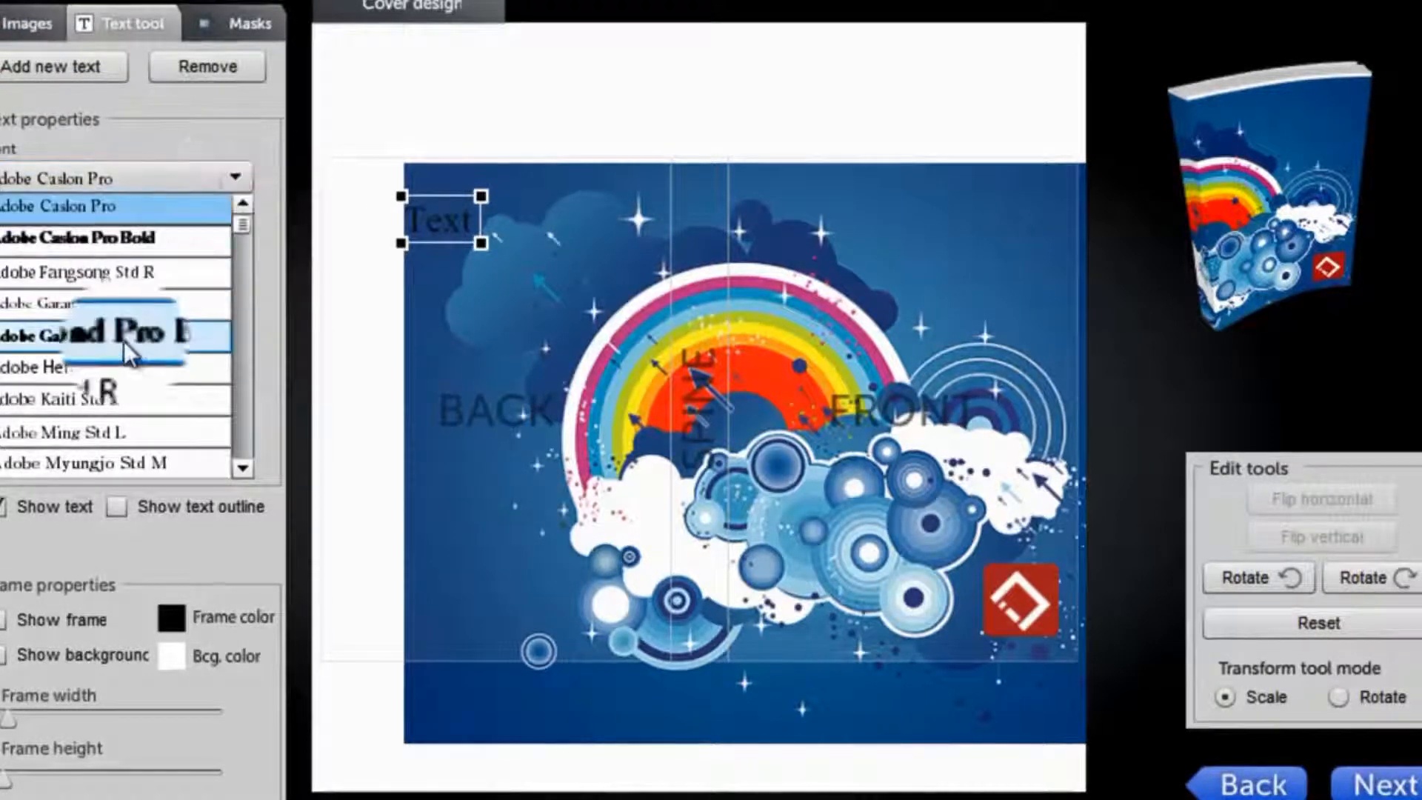
{"action": "left_click", "coordinate": [85, 302]}
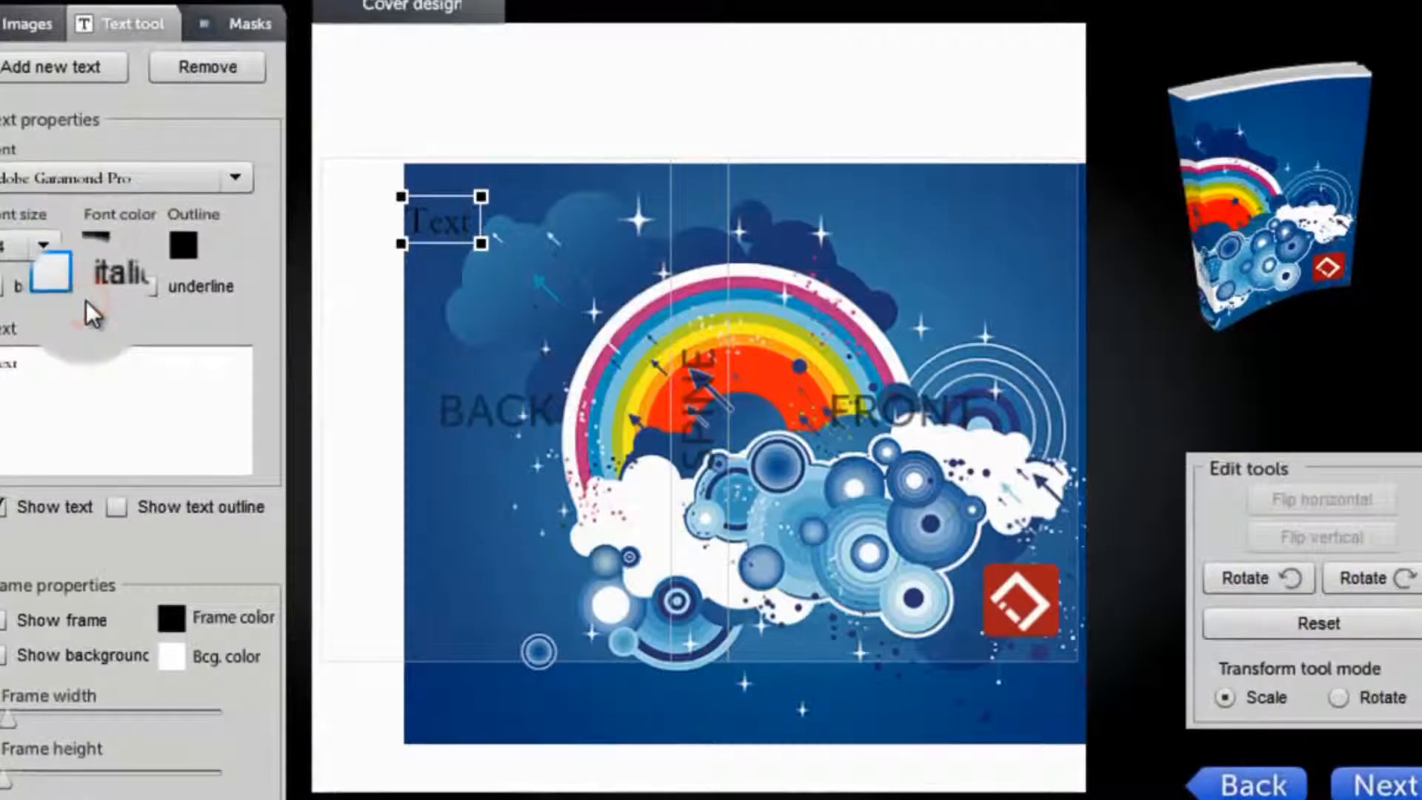
- Enlarge the new text's font size and move it to the upper part of the front cover
{"action": "left_click", "coordinate": [43, 244]}
{"action": "left_click", "coordinate": [52, 382]}
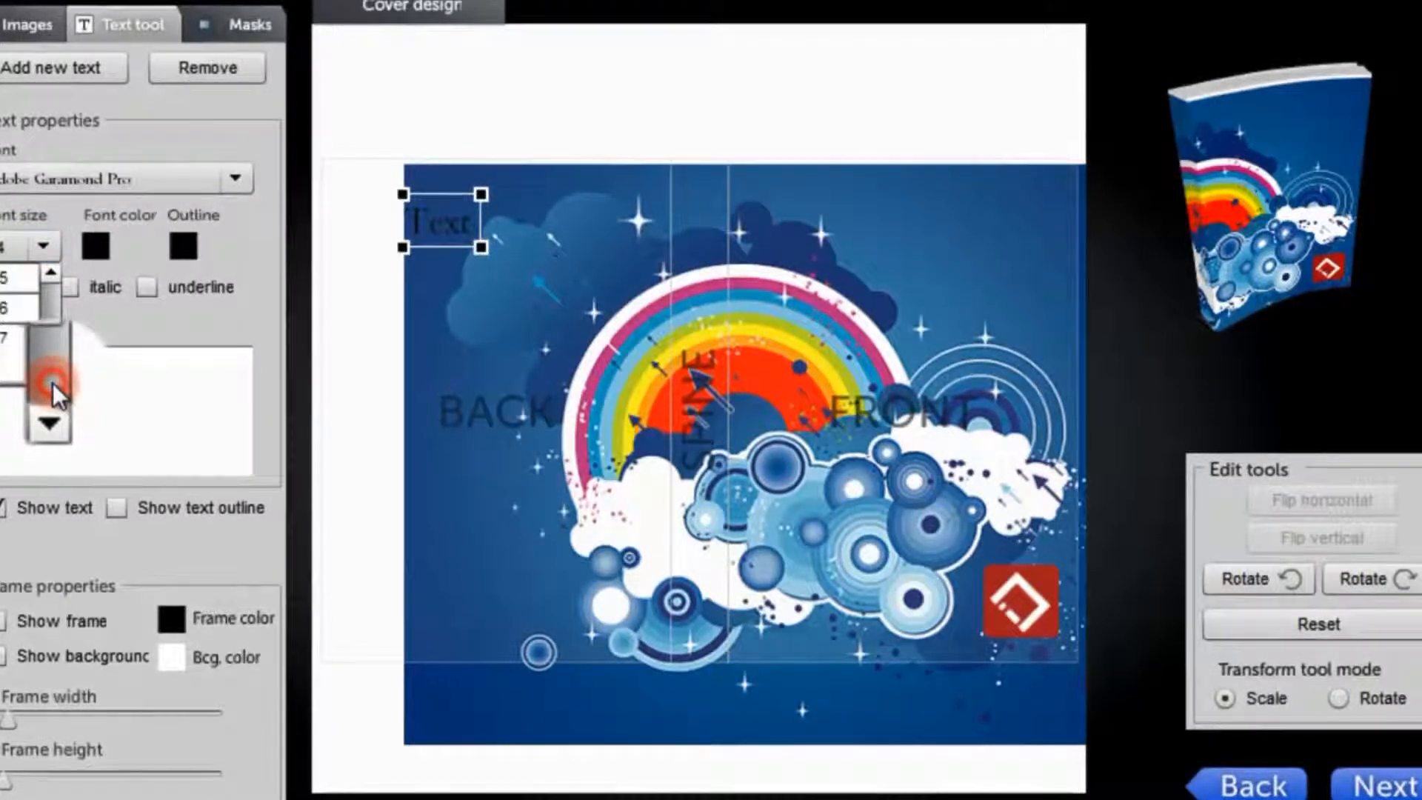
{"action": "left_click", "coordinate": [6, 292]}
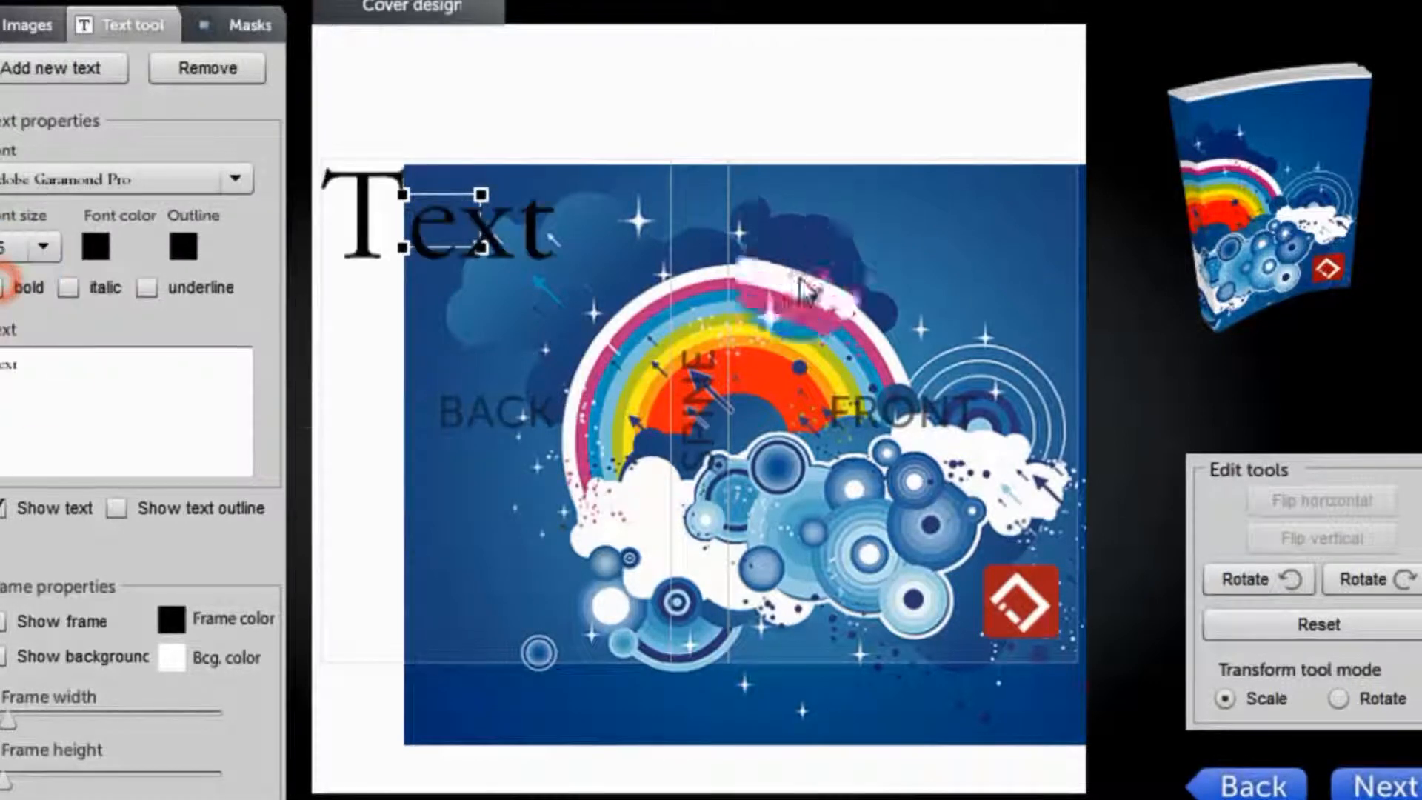
{"action": "left_click_drag", "start_coordinate": [438, 195], "coordinate": [934, 246]}
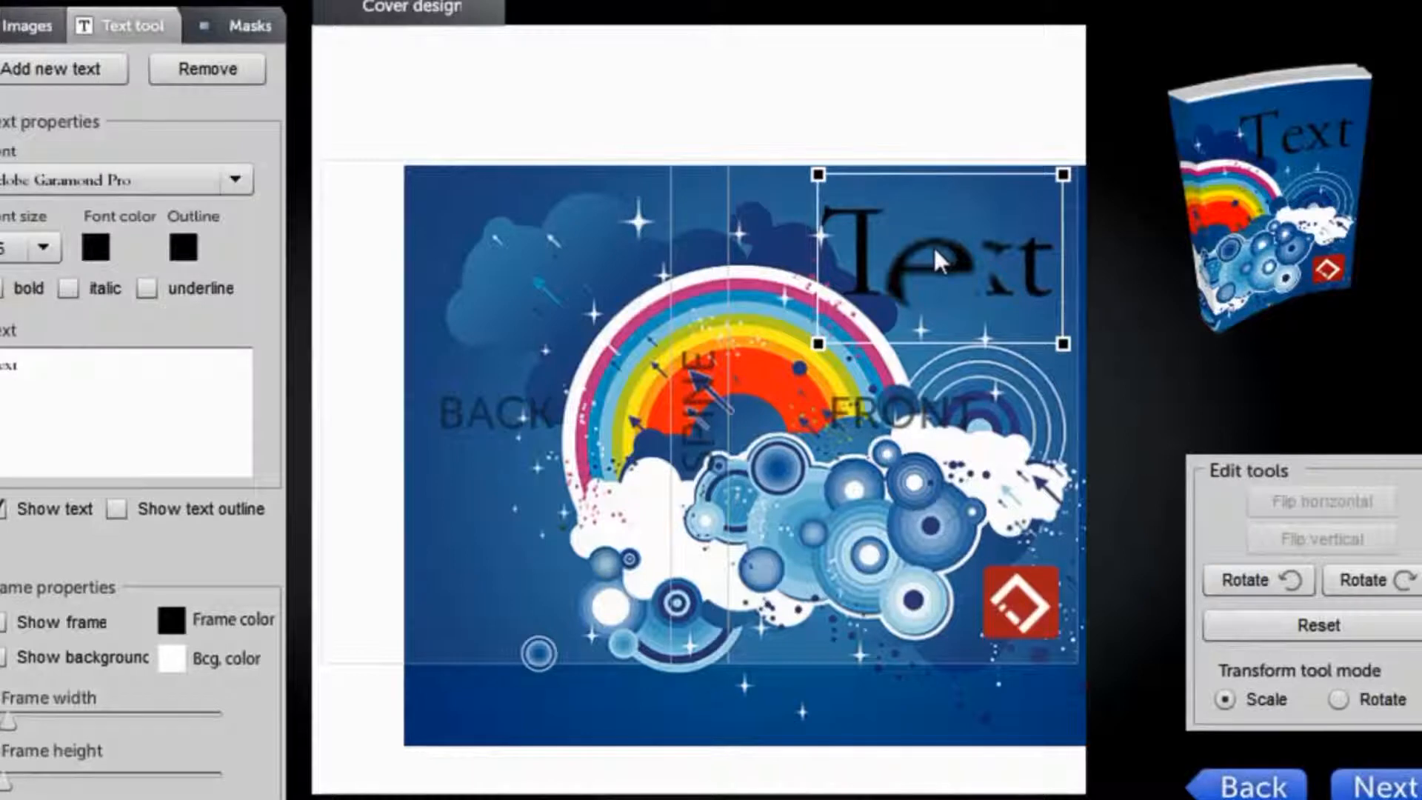
- Make the text bold and show its outline in white
{"action": "left_click", "coordinate": [5, 291]}
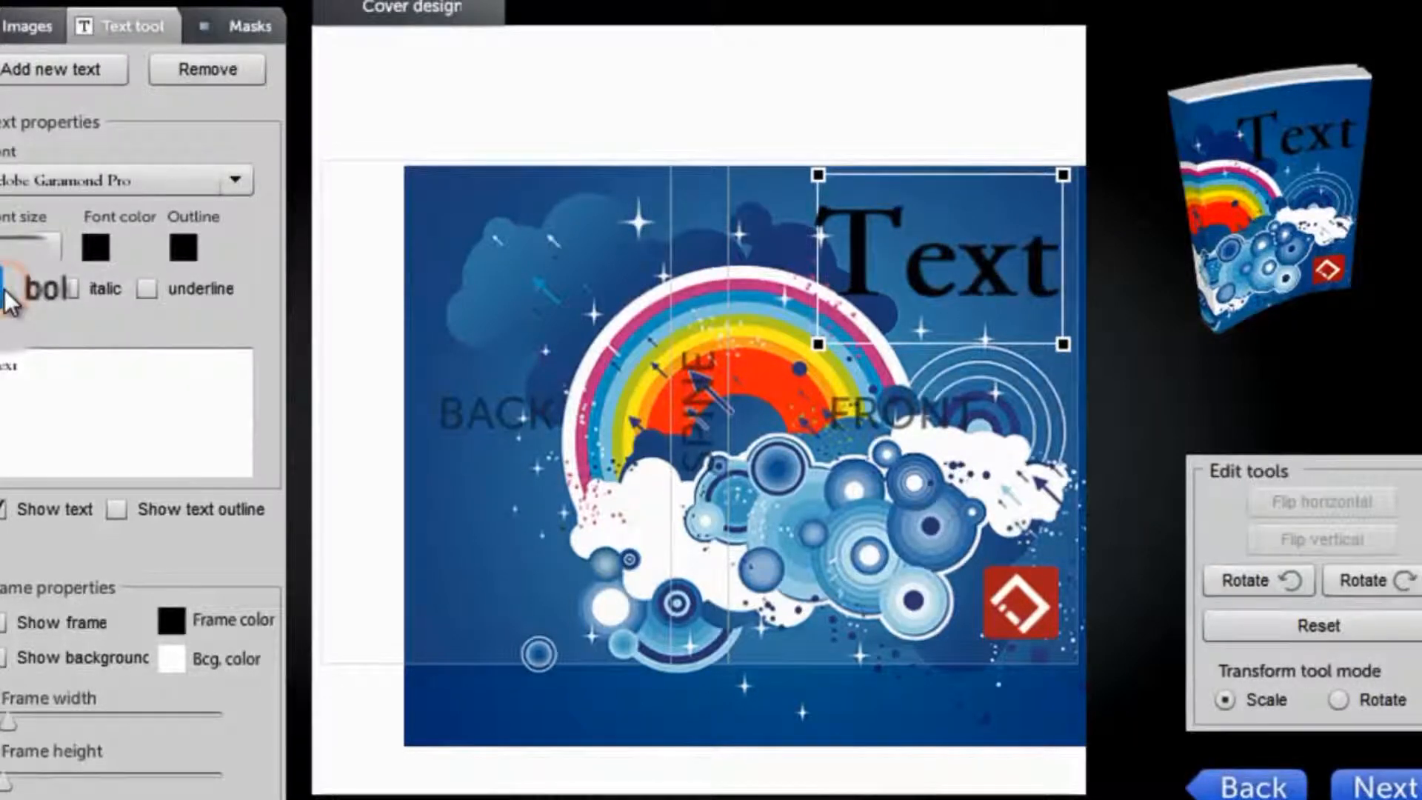
{"action": "left_click", "coordinate": [116, 510]}
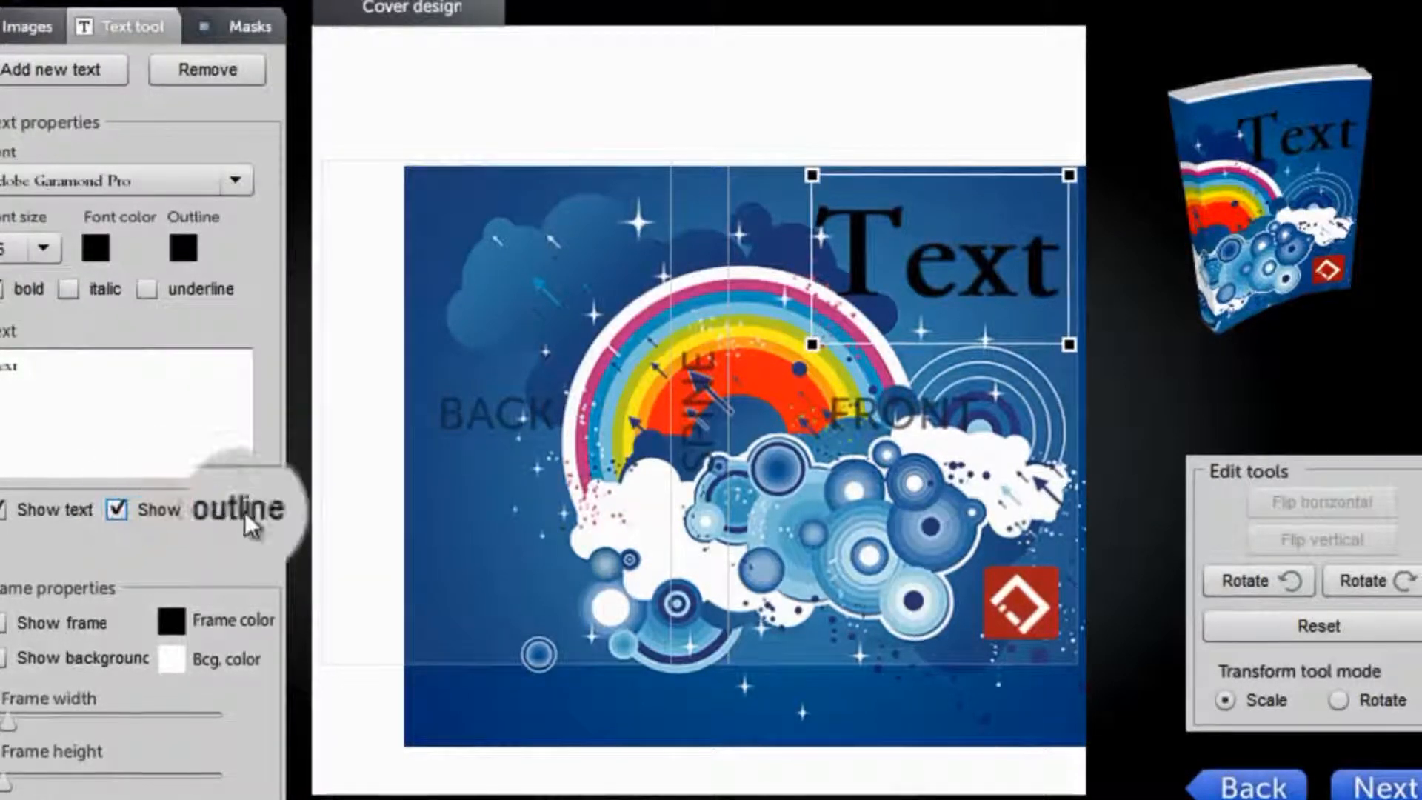
{"action": "left_click", "coordinate": [183, 248]}
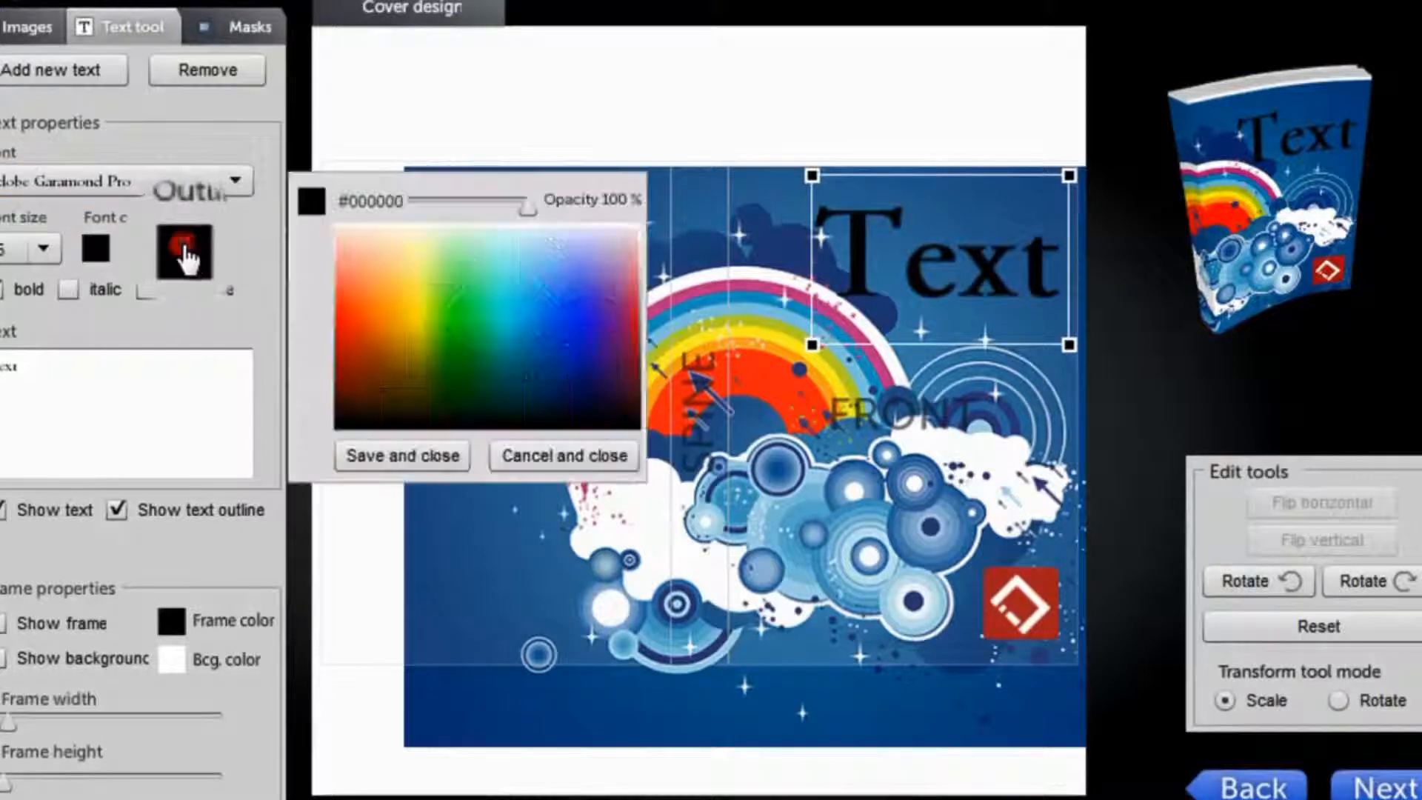
{"action": "left_click", "coordinate": [403, 227]}
{"action": "left_click", "coordinate": [387, 246]}
{"action": "left_click", "coordinate": [407, 227]}
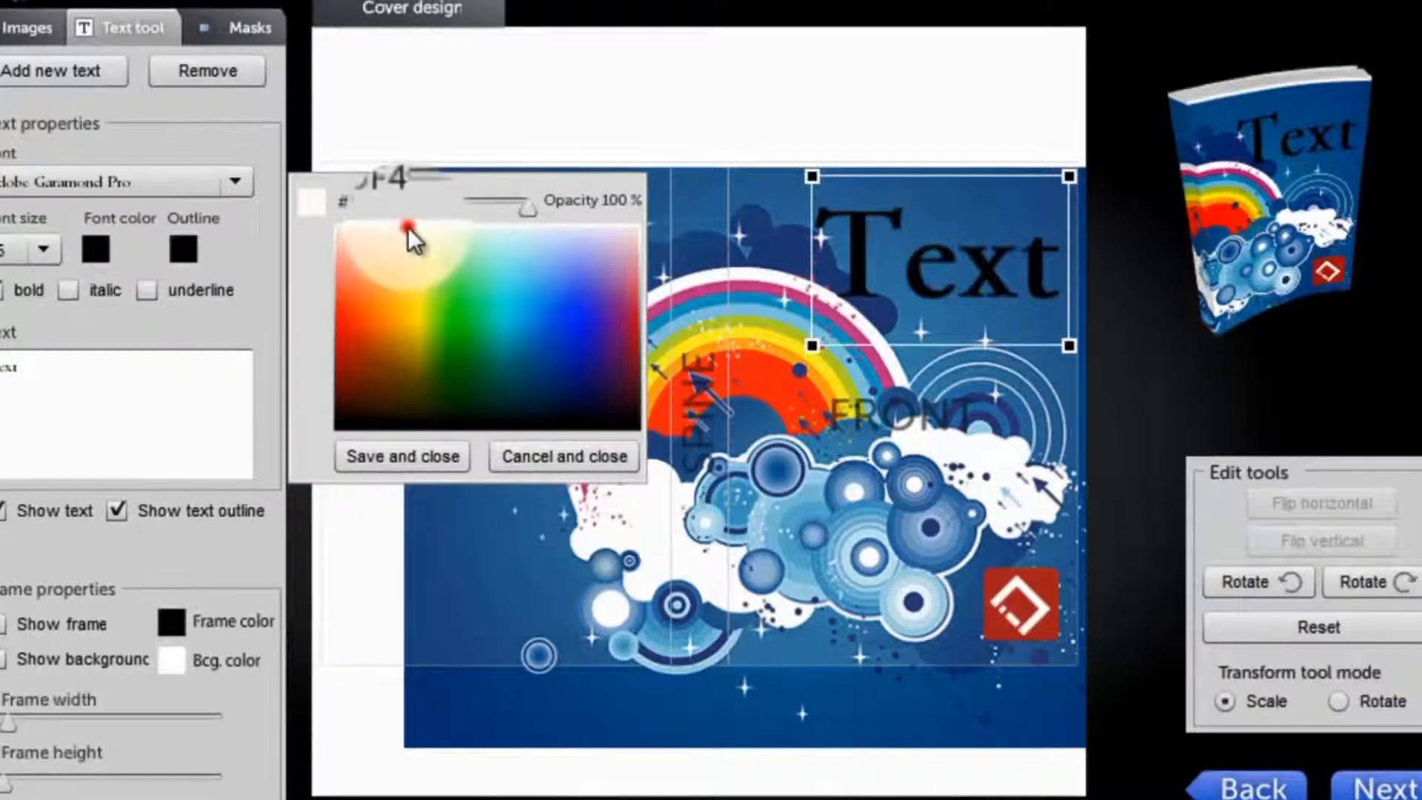
{"action": "left_click", "coordinate": [500, 225]}
{"action": "left_click", "coordinate": [379, 440]}
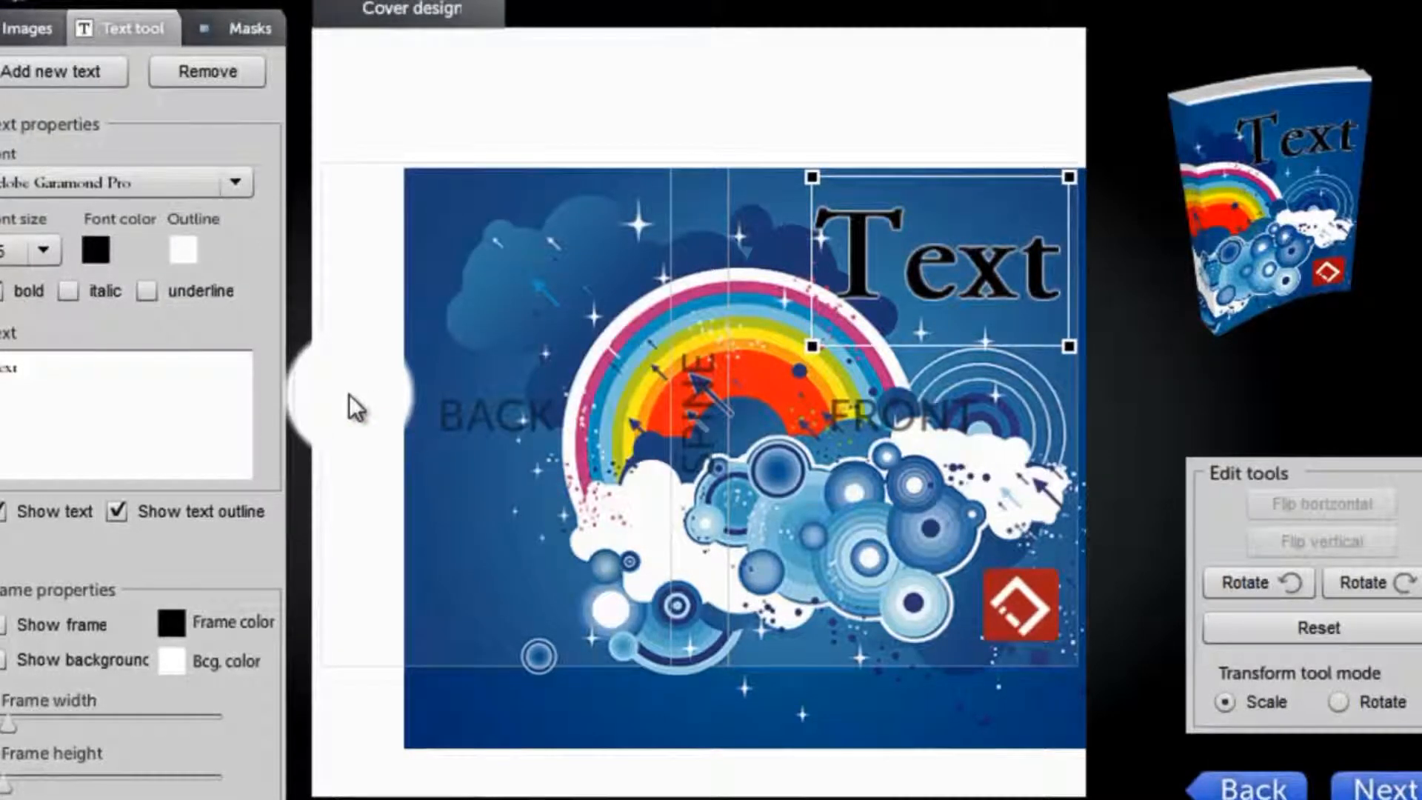
- Try rotating the selected text clockwise four times
{"action": "left_click", "coordinate": [1353, 582]}
{"action": "left_click", "coordinate": [1352, 583]}
{"action": "left_click", "coordinate": [1352, 583]}
{"action": "left_click", "coordinate": [1352, 585]}
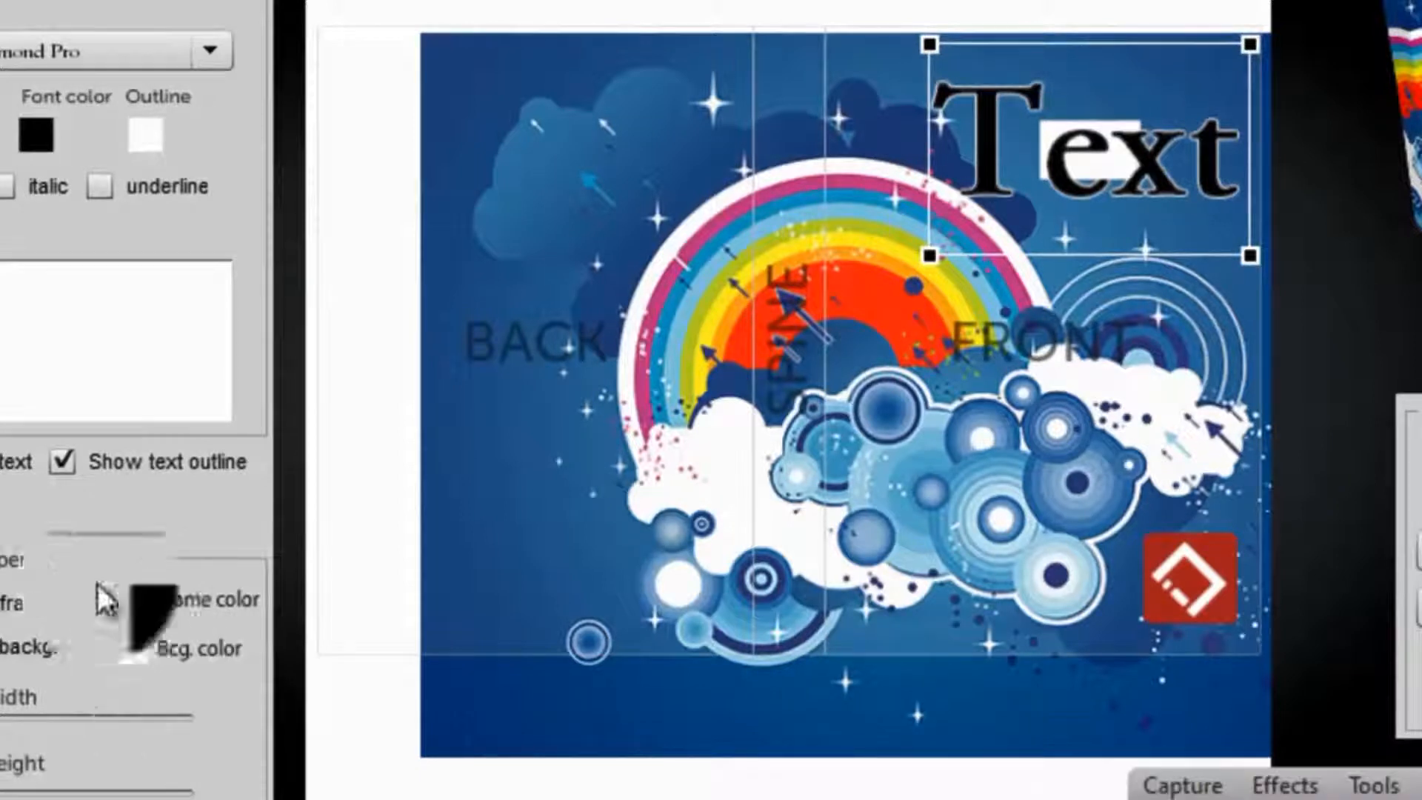
- Set the text's frame color to white and its frame background color to black
{"action": "left_click", "coordinate": [130, 608]}
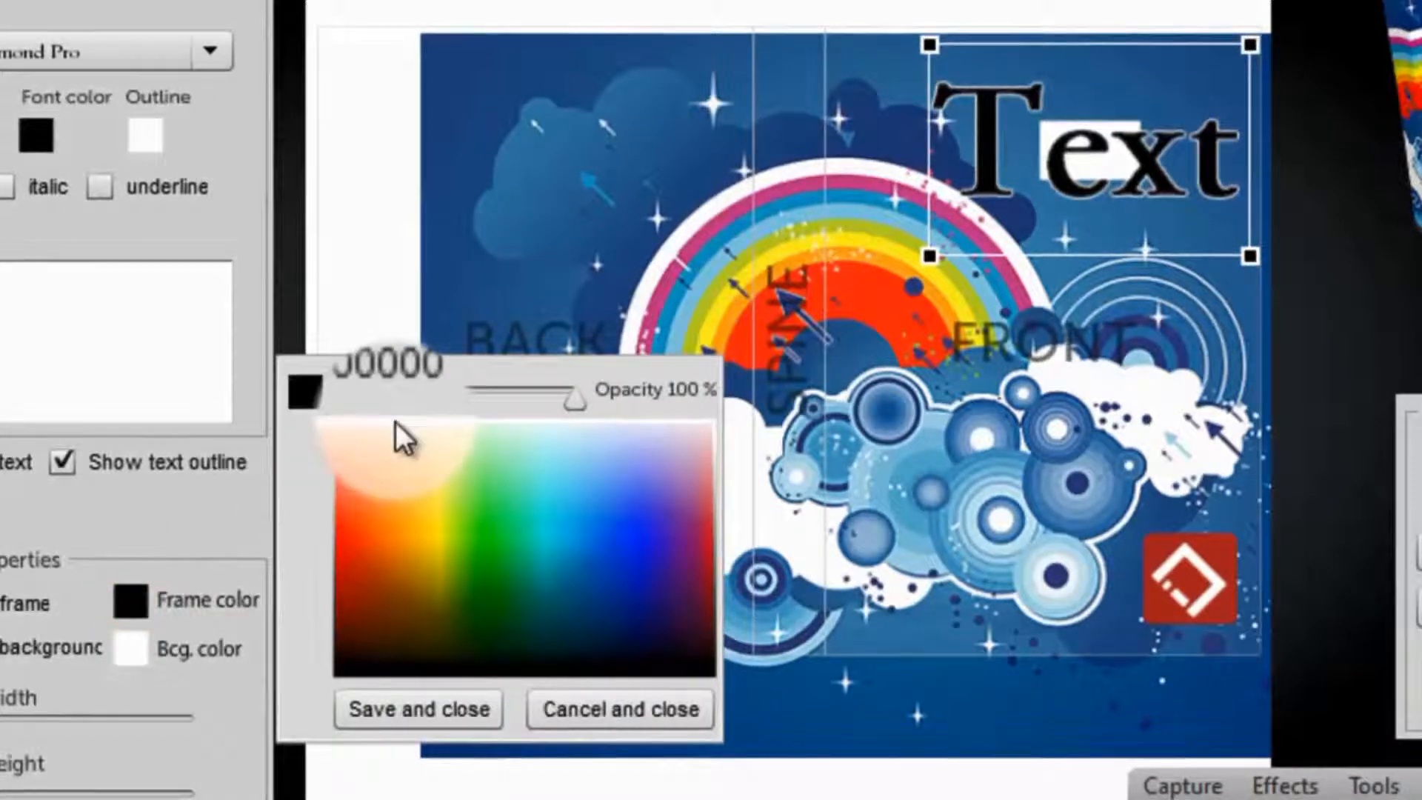
{"action": "left_click", "coordinate": [395, 421]}
{"action": "left_click", "coordinate": [415, 709]}
{"action": "left_click", "coordinate": [131, 650]}
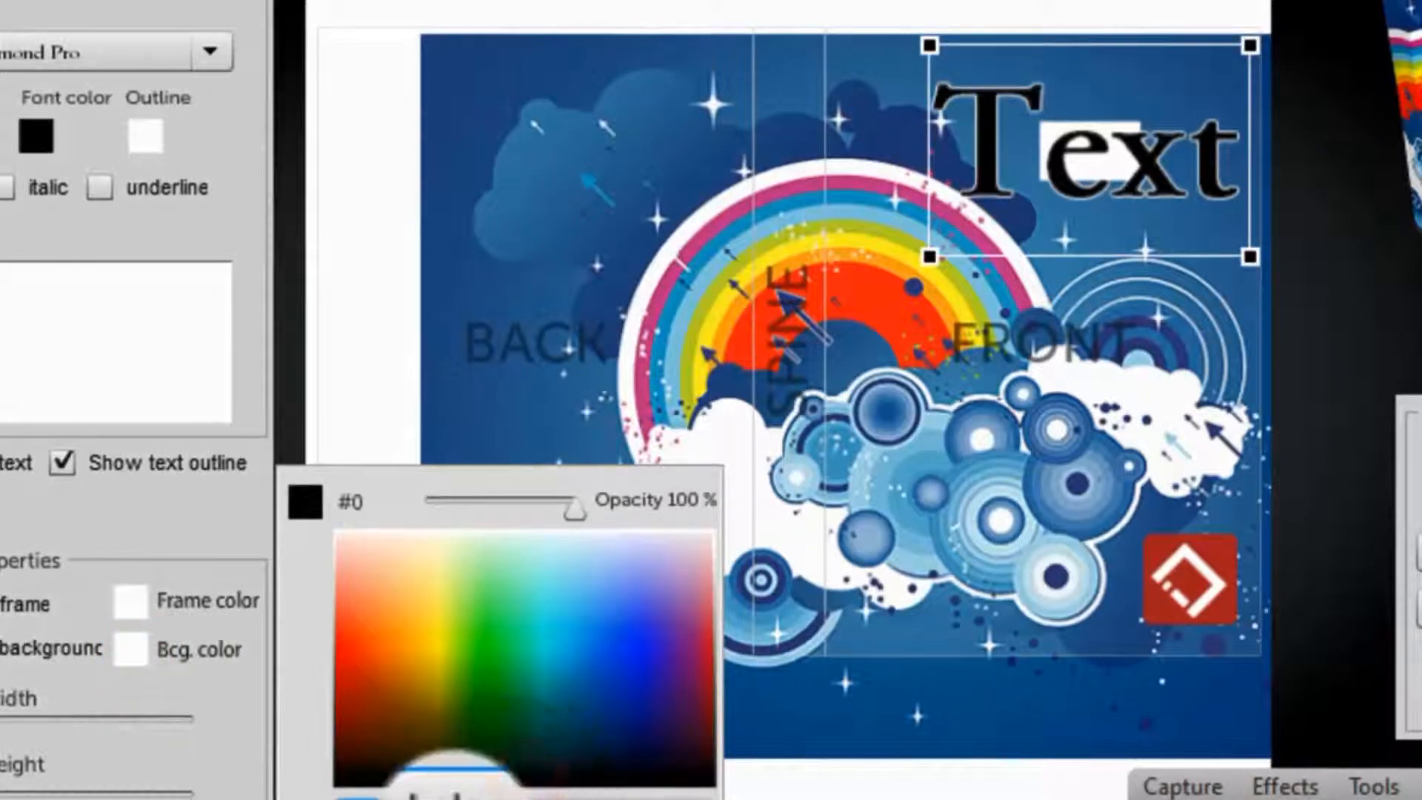
{"action": "left_click", "coordinate": [418, 794]}
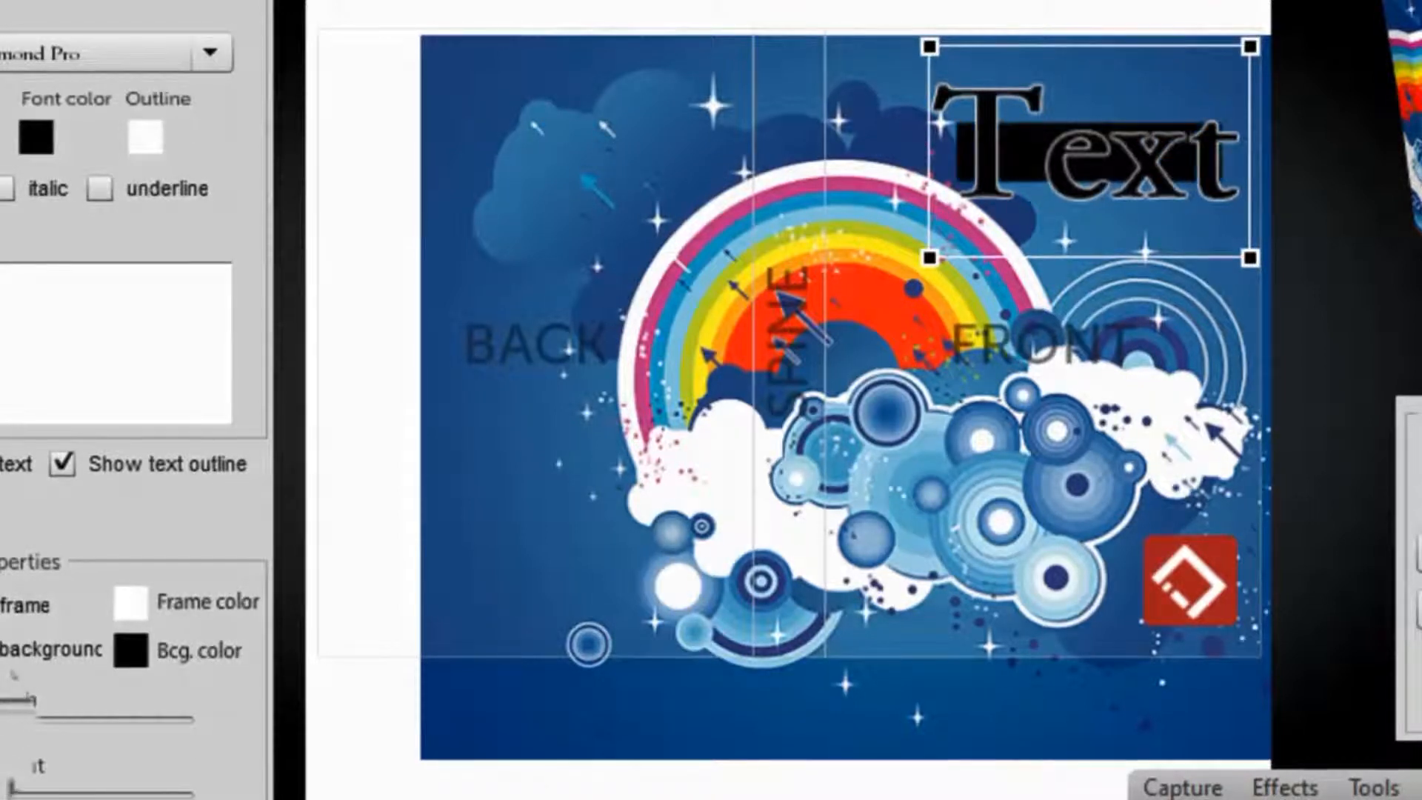
- Increase the text frame's height and width to form a band across the whole front cover and spine
{"action": "left_click_drag", "start_coordinate": [13, 674], "coordinate": [12, 670]}
{"action": "left_click_drag", "start_coordinate": [6, 735], "coordinate": [6, 772]}
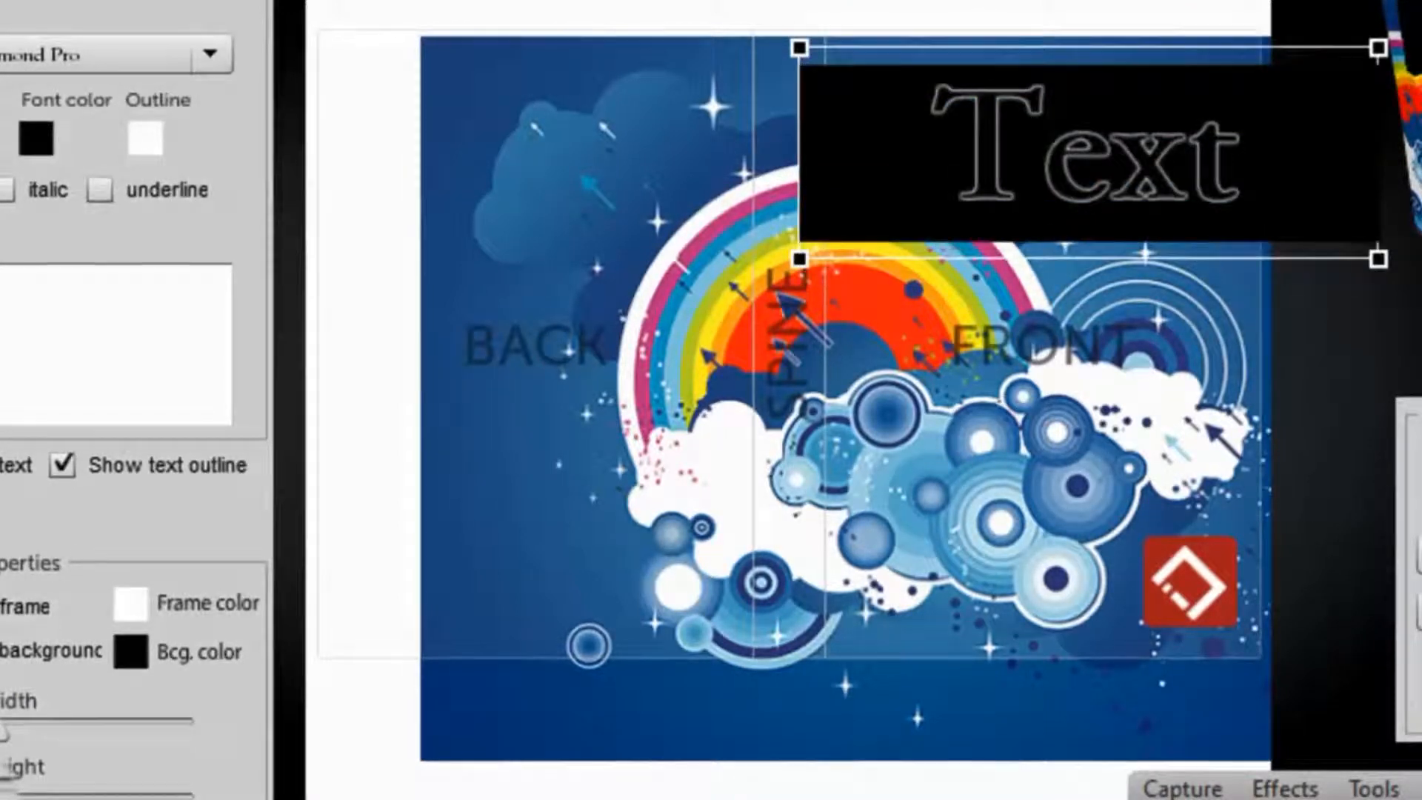
{"action": "left_click_drag", "start_coordinate": [5, 736], "coordinate": [24, 739]}
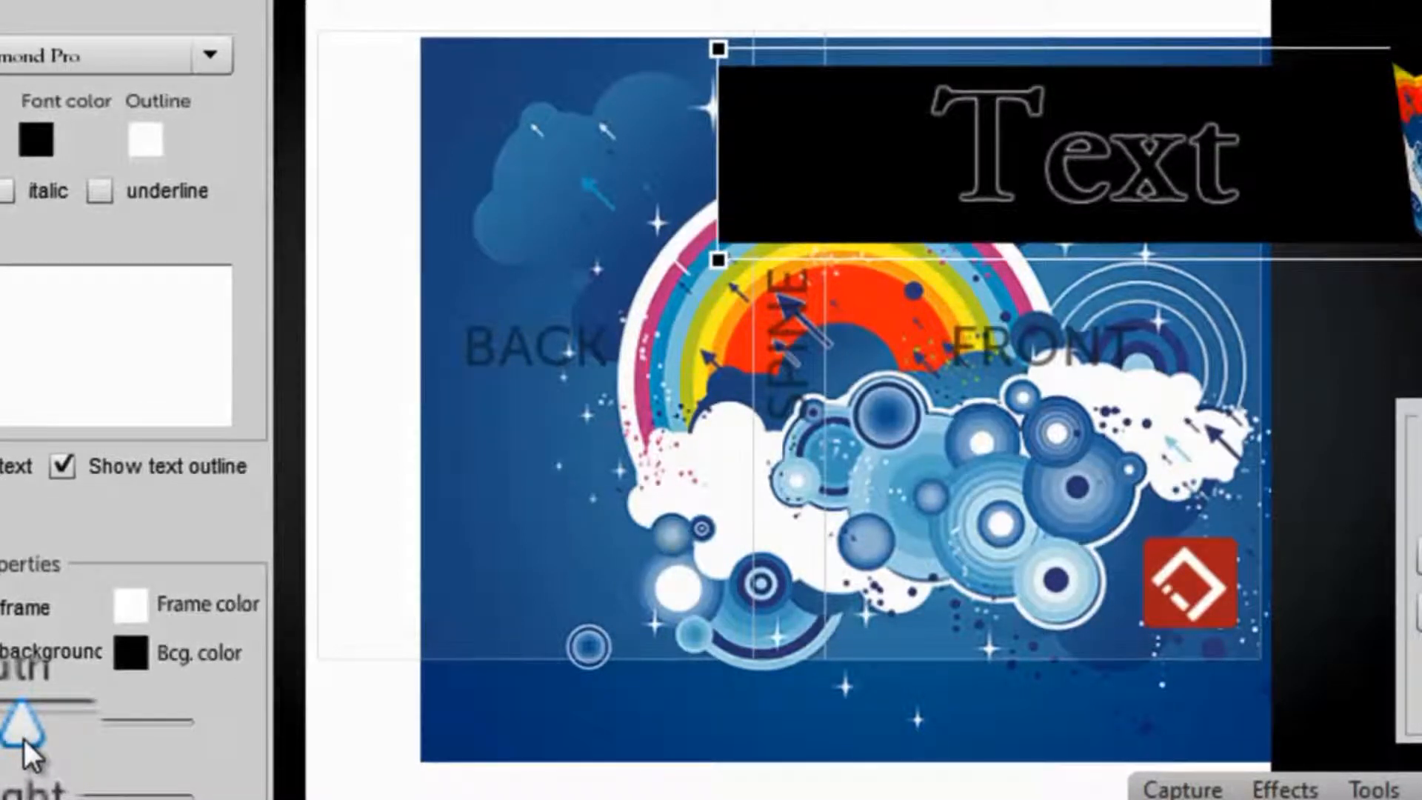
{"action": "left_click_drag", "start_coordinate": [24, 739], "coordinate": [24, 739]}
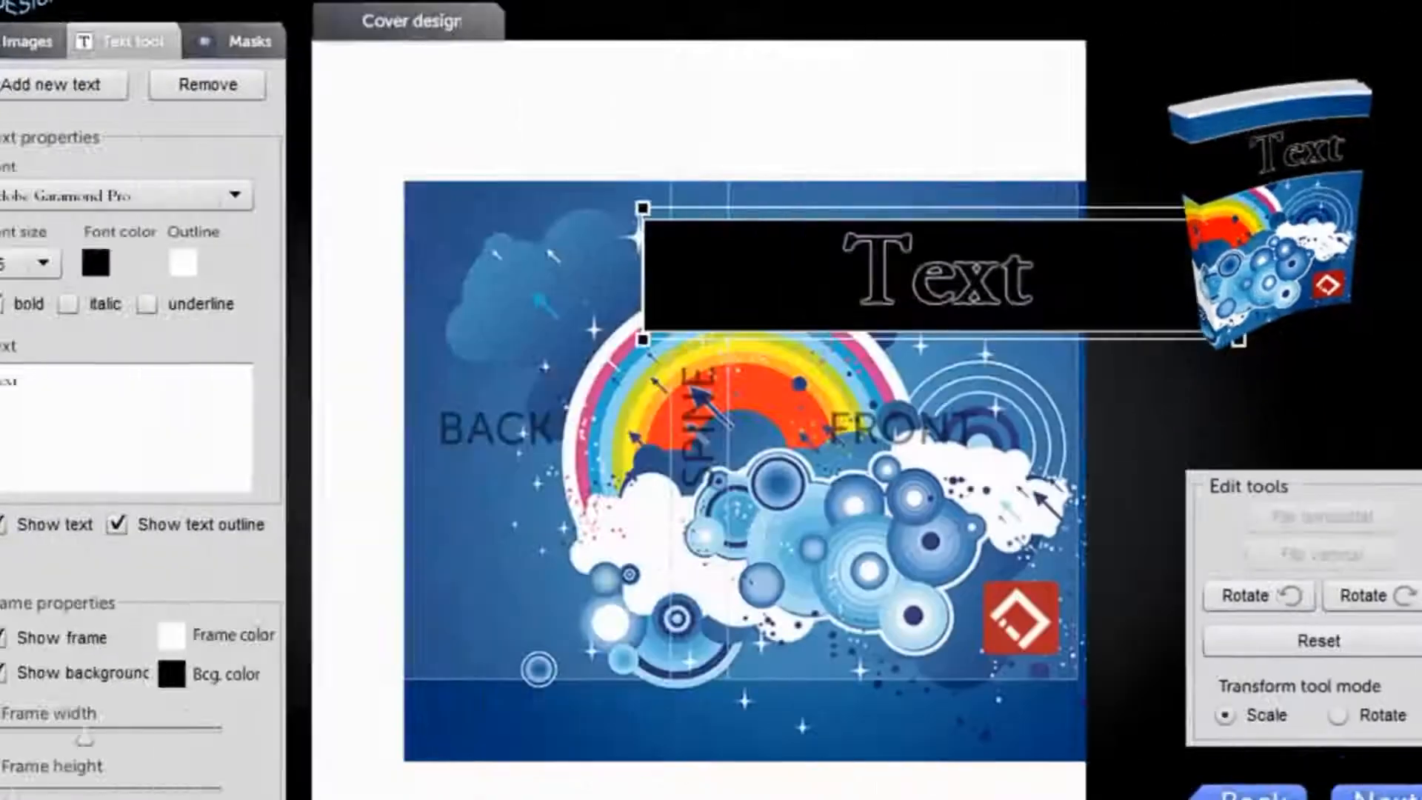
- Lower the opacity of the text frame's black background to 31 %
{"action": "left_click", "coordinate": [172, 675]}
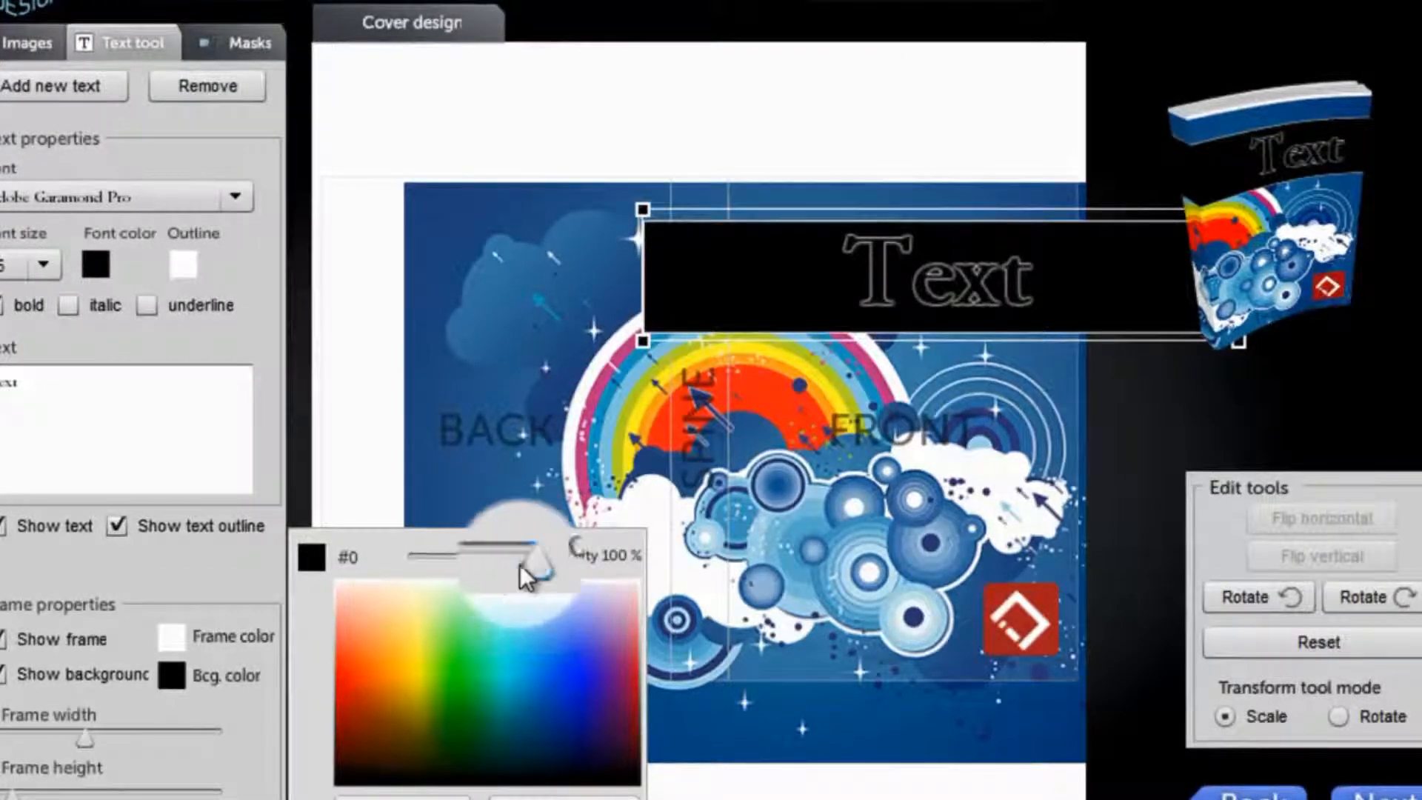
{"action": "left_click_drag", "start_coordinate": [524, 558], "coordinate": [440, 563]}
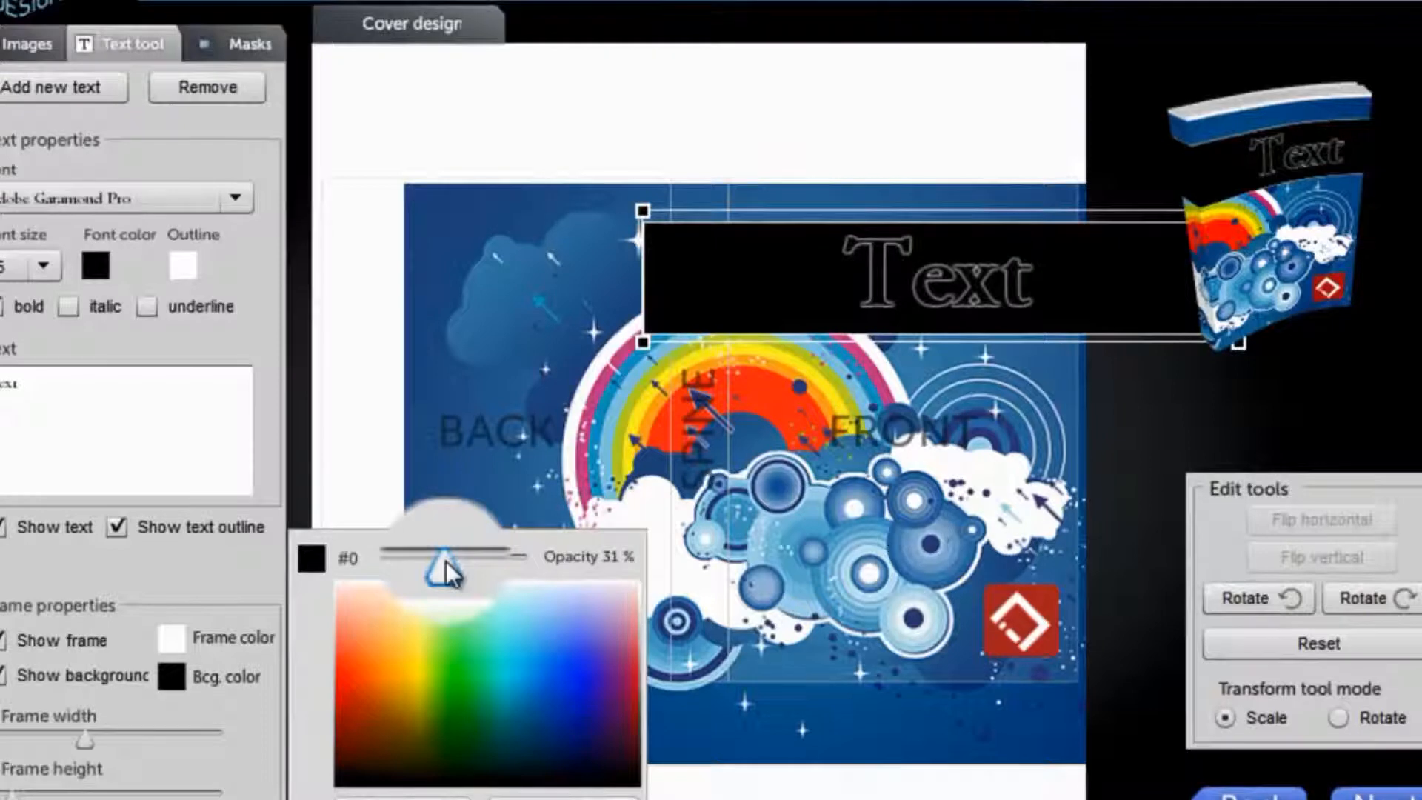
{"action": "left_click", "coordinate": [437, 797]}
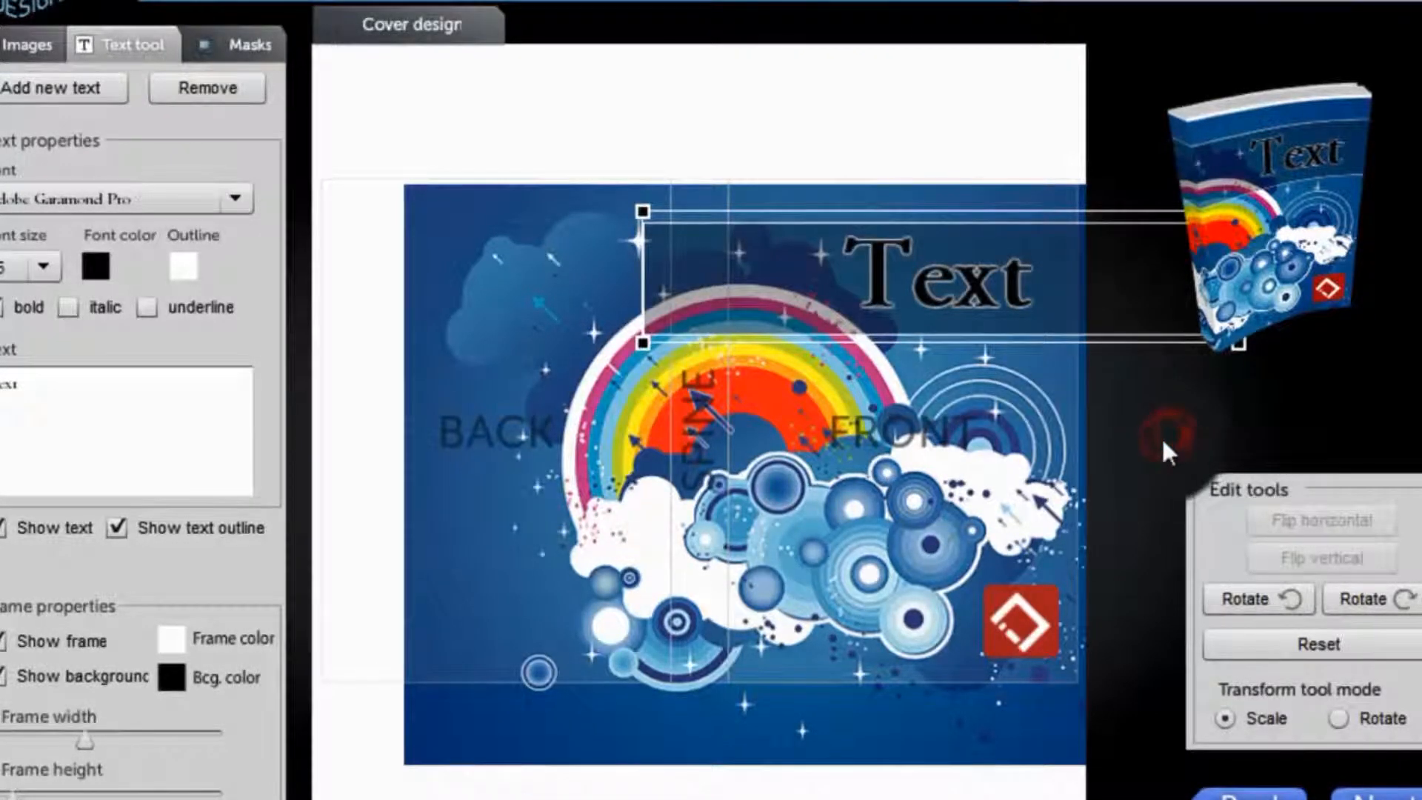
- Proceed to the final download stage and tilt the 3D book to a more upright view
{"action": "left_click", "coordinate": [1370, 793]}
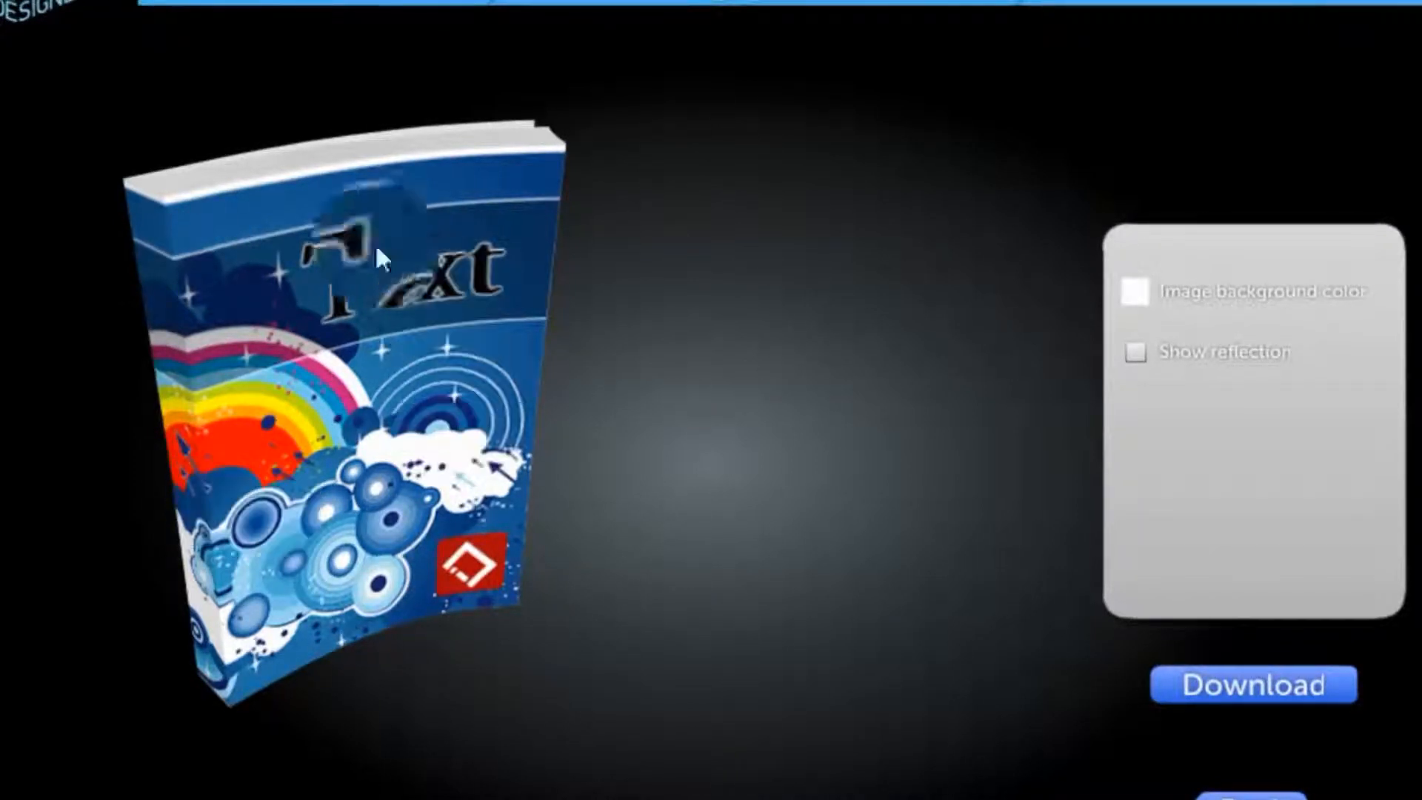
{"action": "left_click_drag", "start_coordinate": [411, 515], "coordinate": [349, 578]}
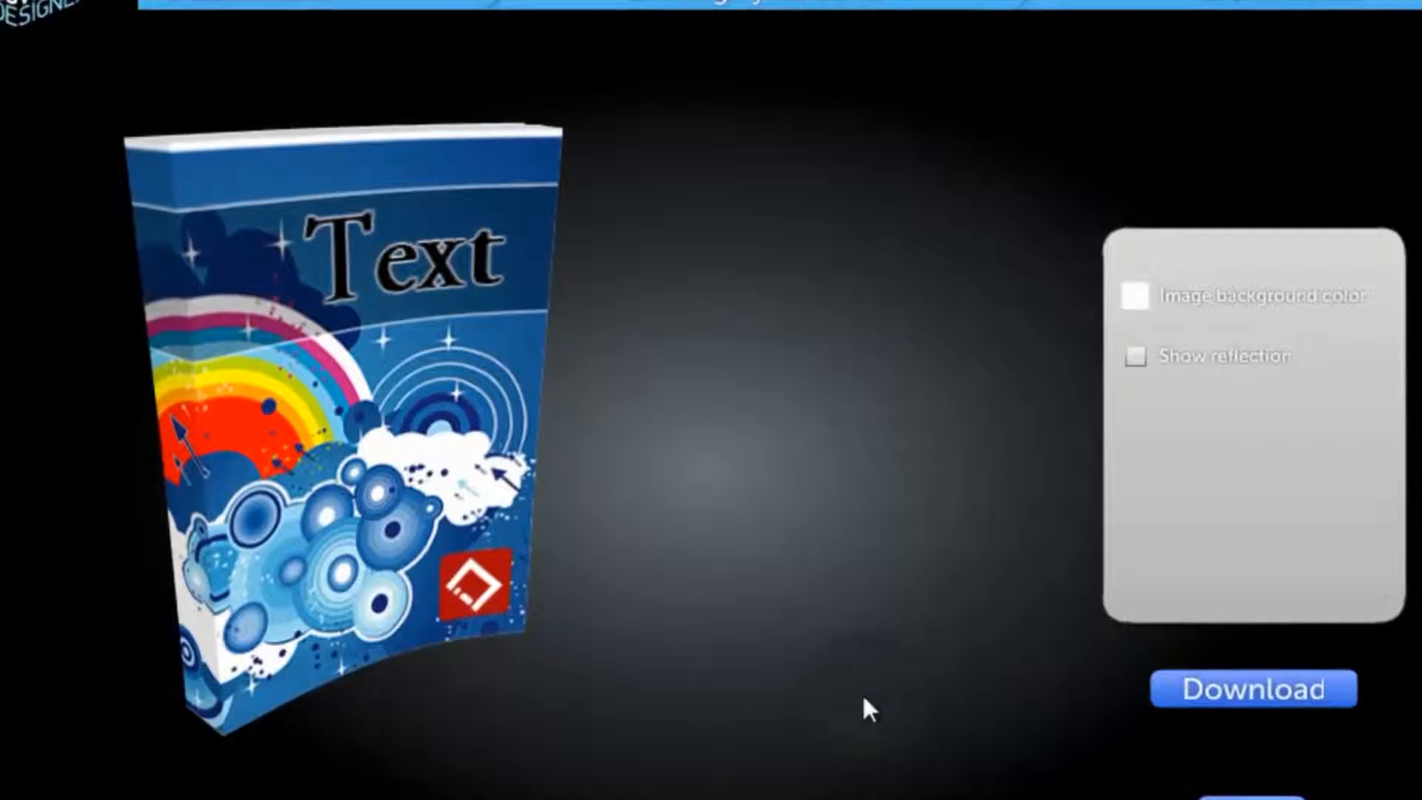
- Return to the cover design stage, browse the available masks and enable the narrow top strip mask
{"action": "left_click", "coordinate": [1233, 785]}
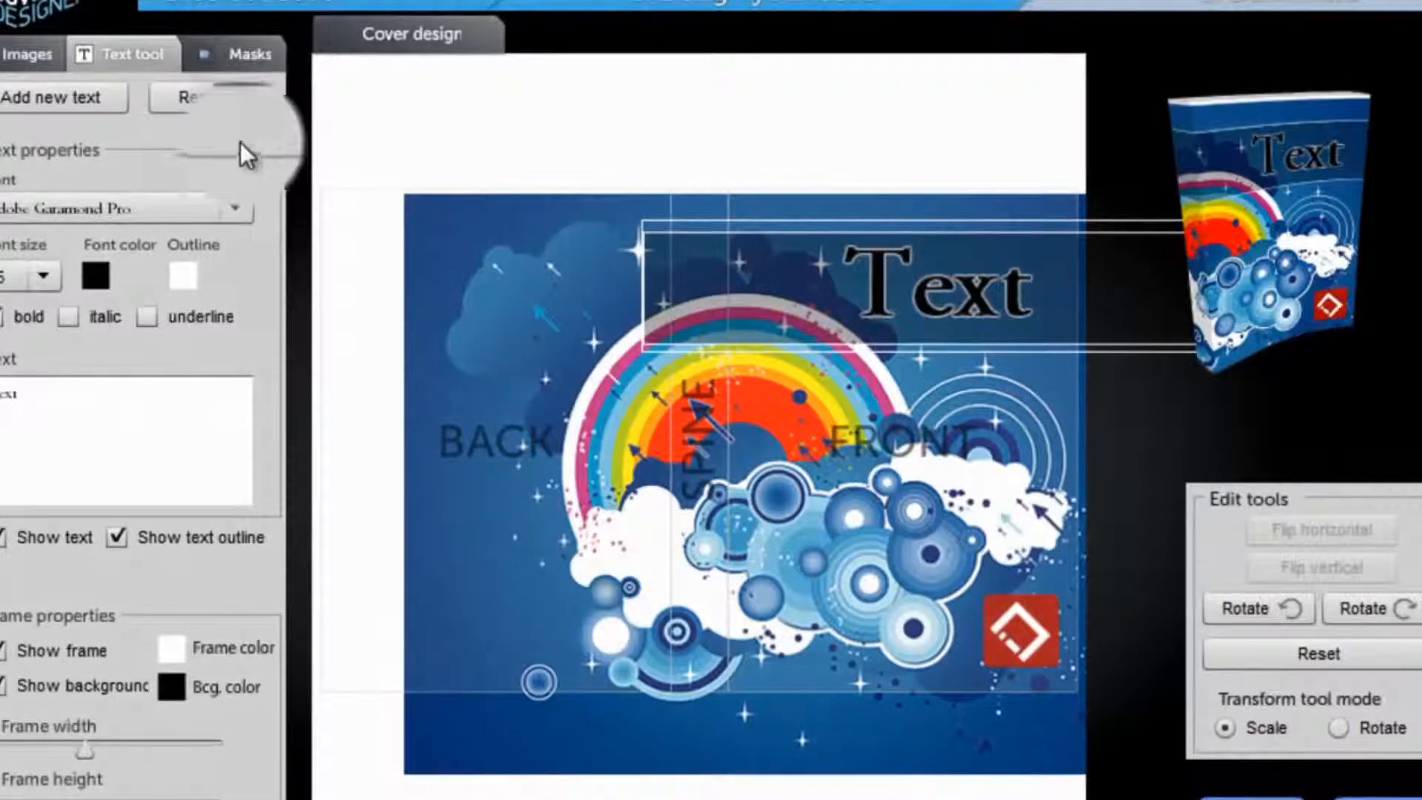
{"action": "left_click", "coordinate": [230, 55]}
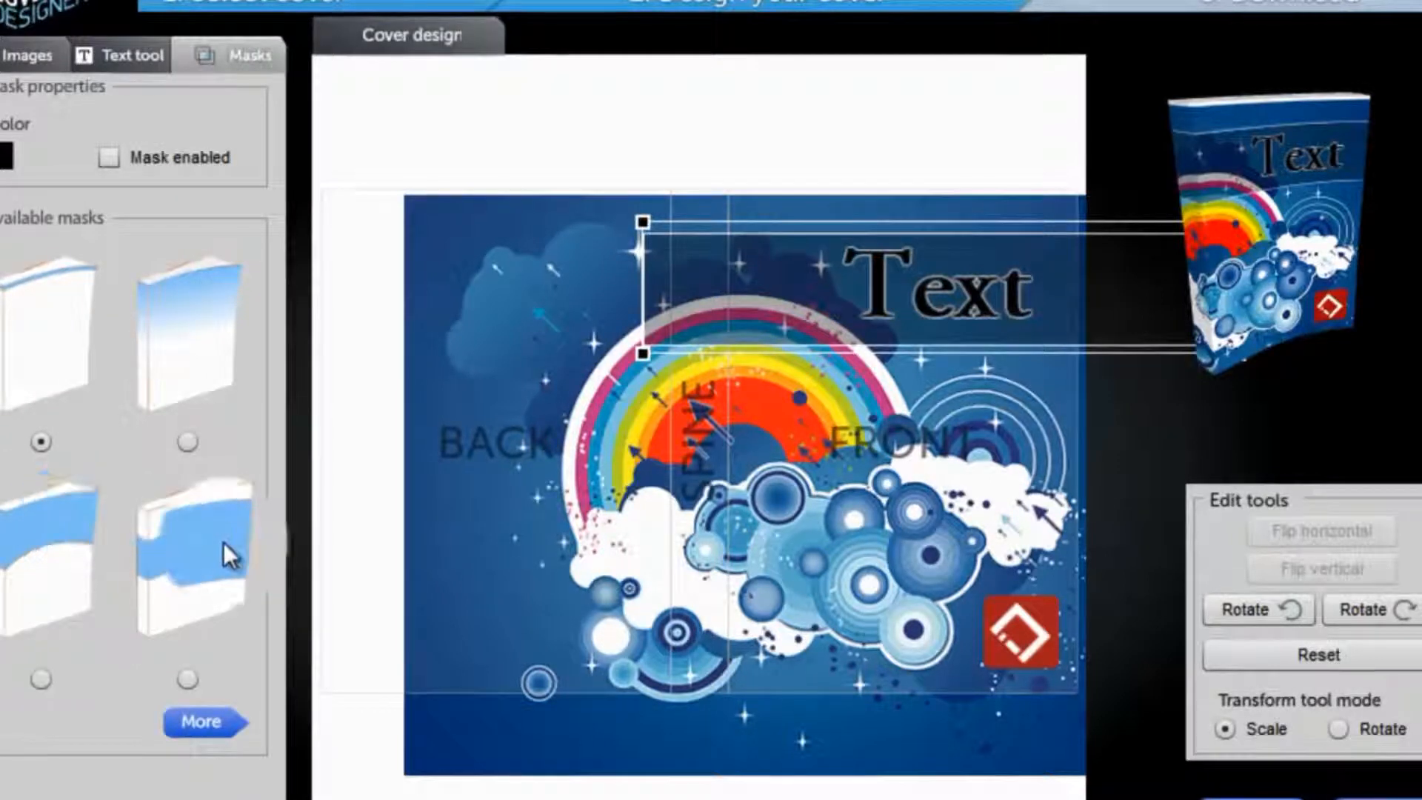
{"action": "left_click", "coordinate": [201, 723]}
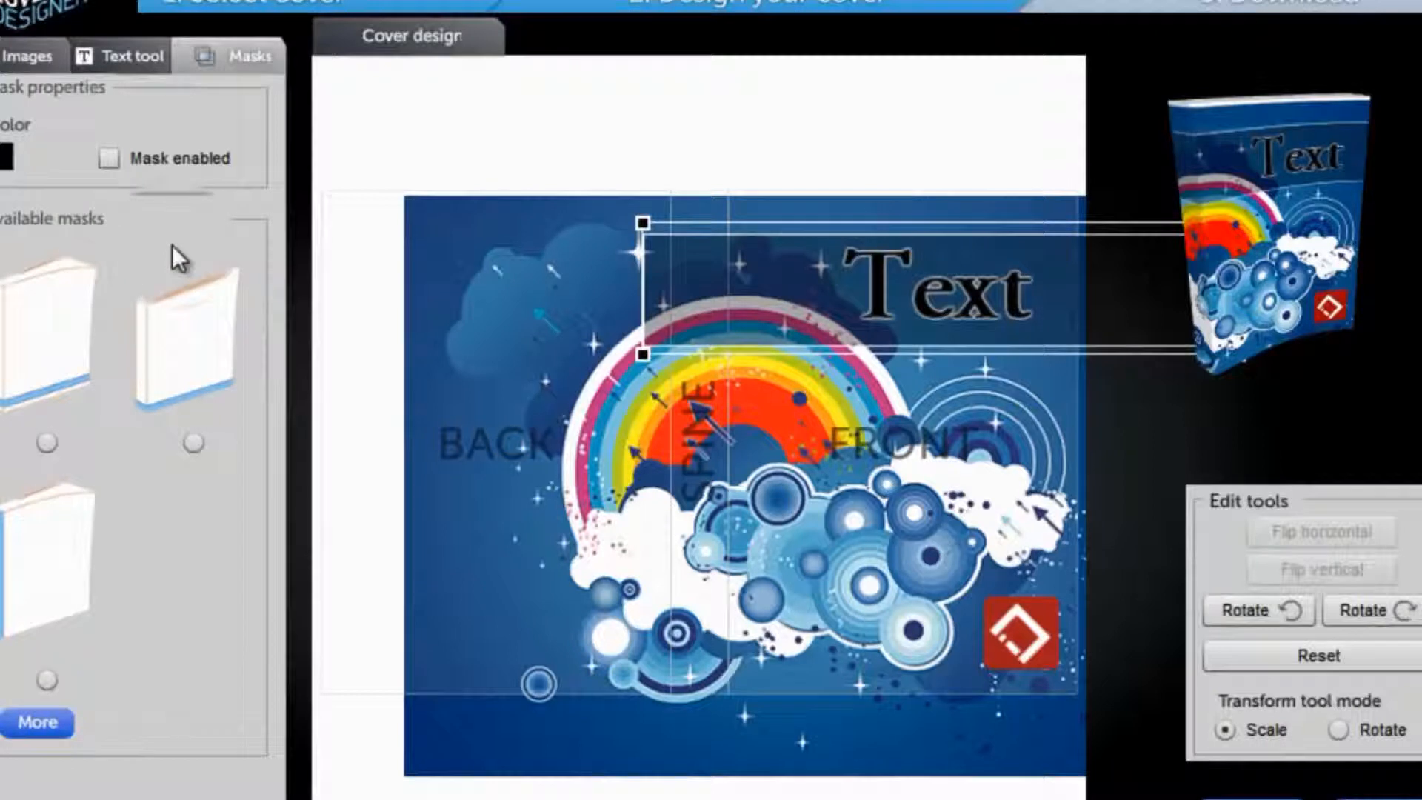
{"action": "left_click", "coordinate": [25, 733]}
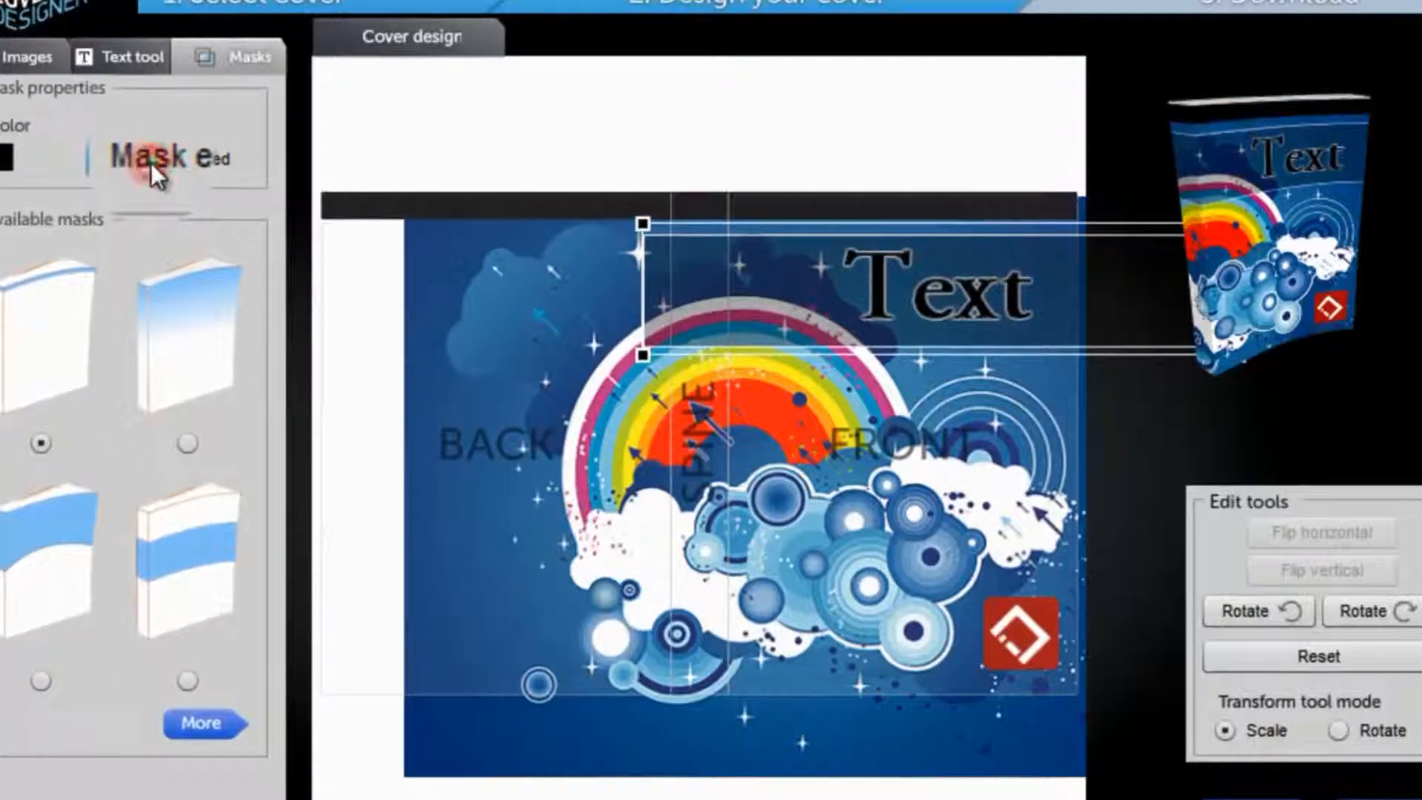
- Set the mask color to red #CA1B44 at 100 % opacity
{"action": "left_click", "coordinate": [8, 157]}
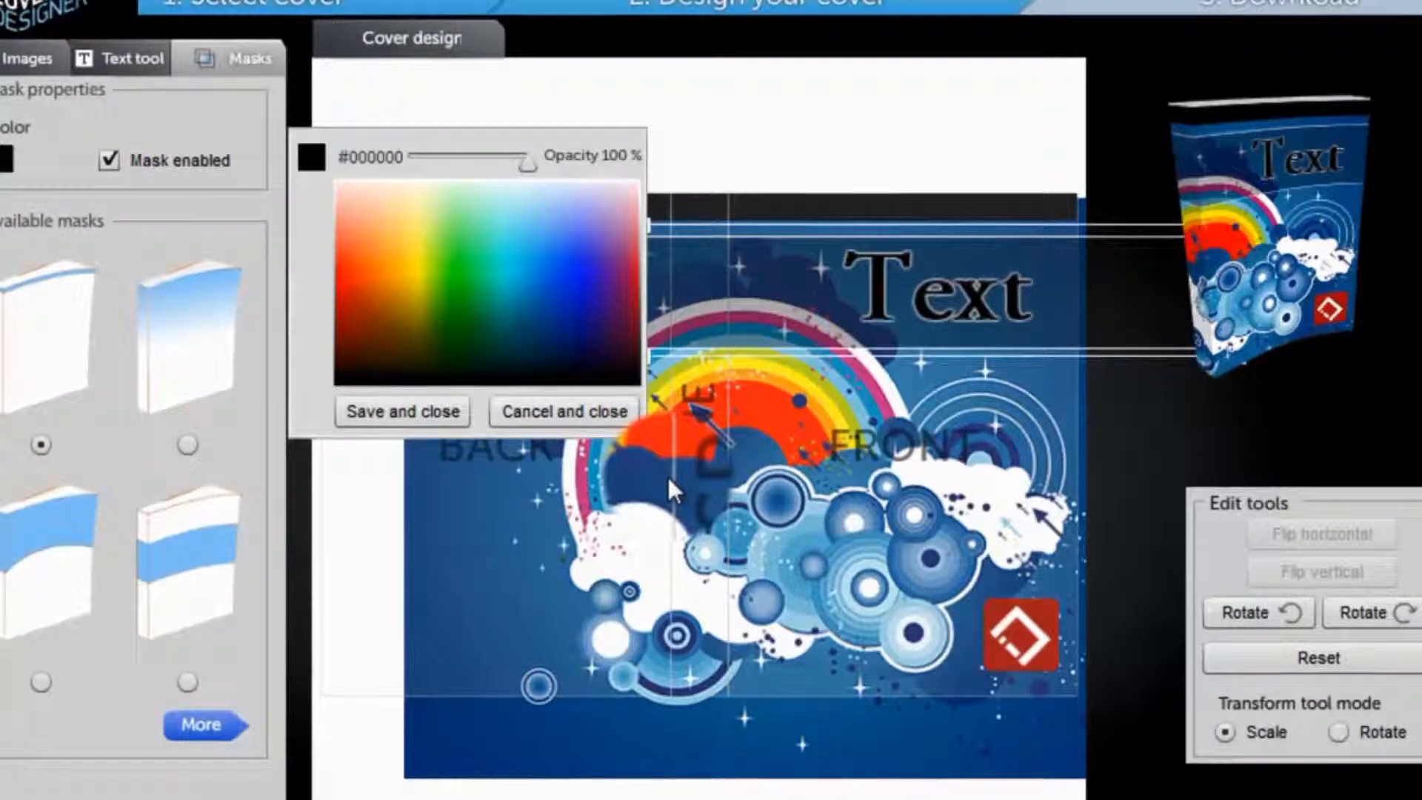
{"action": "left_click", "coordinate": [329, 247]}
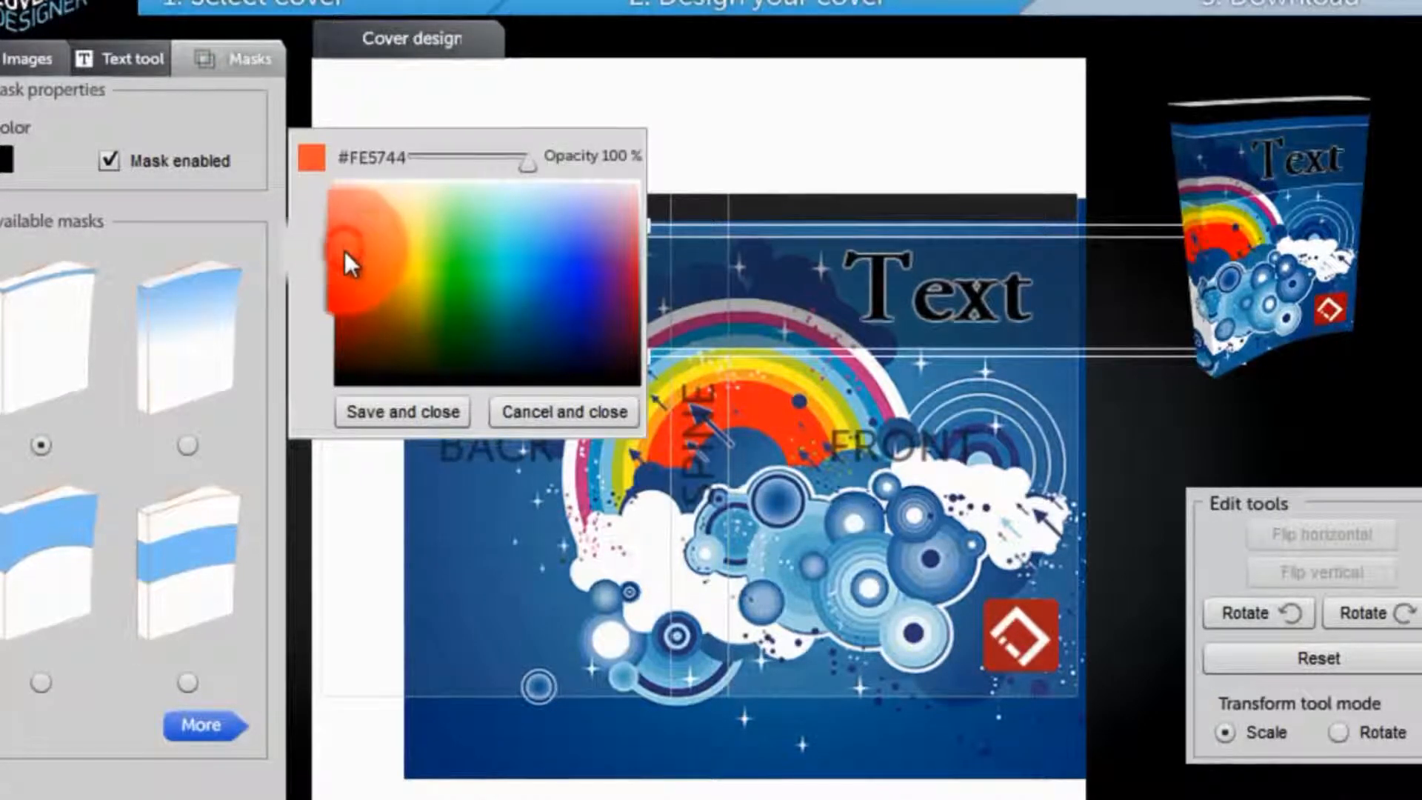
{"action": "left_click", "coordinate": [351, 261]}
{"action": "left_click", "coordinate": [348, 267]}
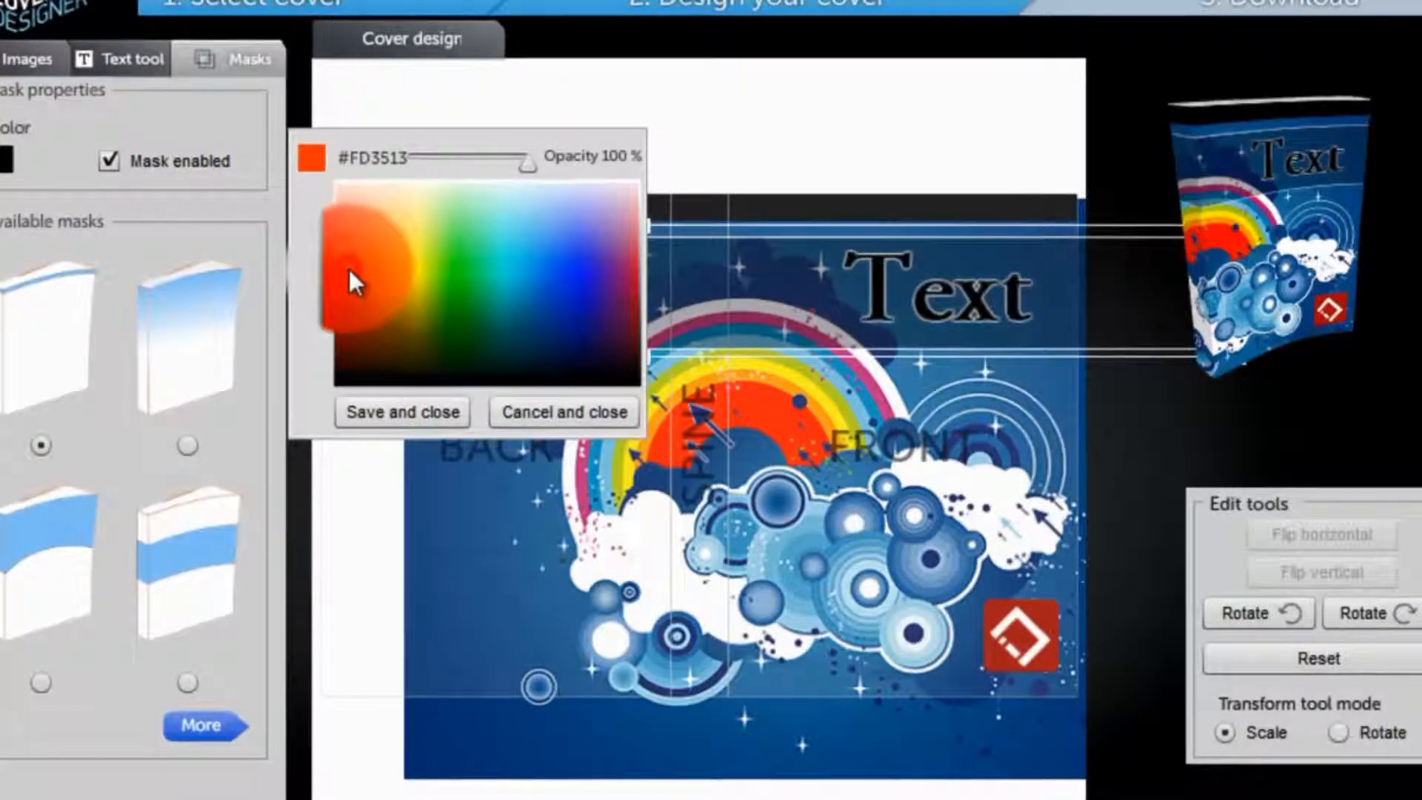
{"action": "left_click", "coordinate": [635, 271]}
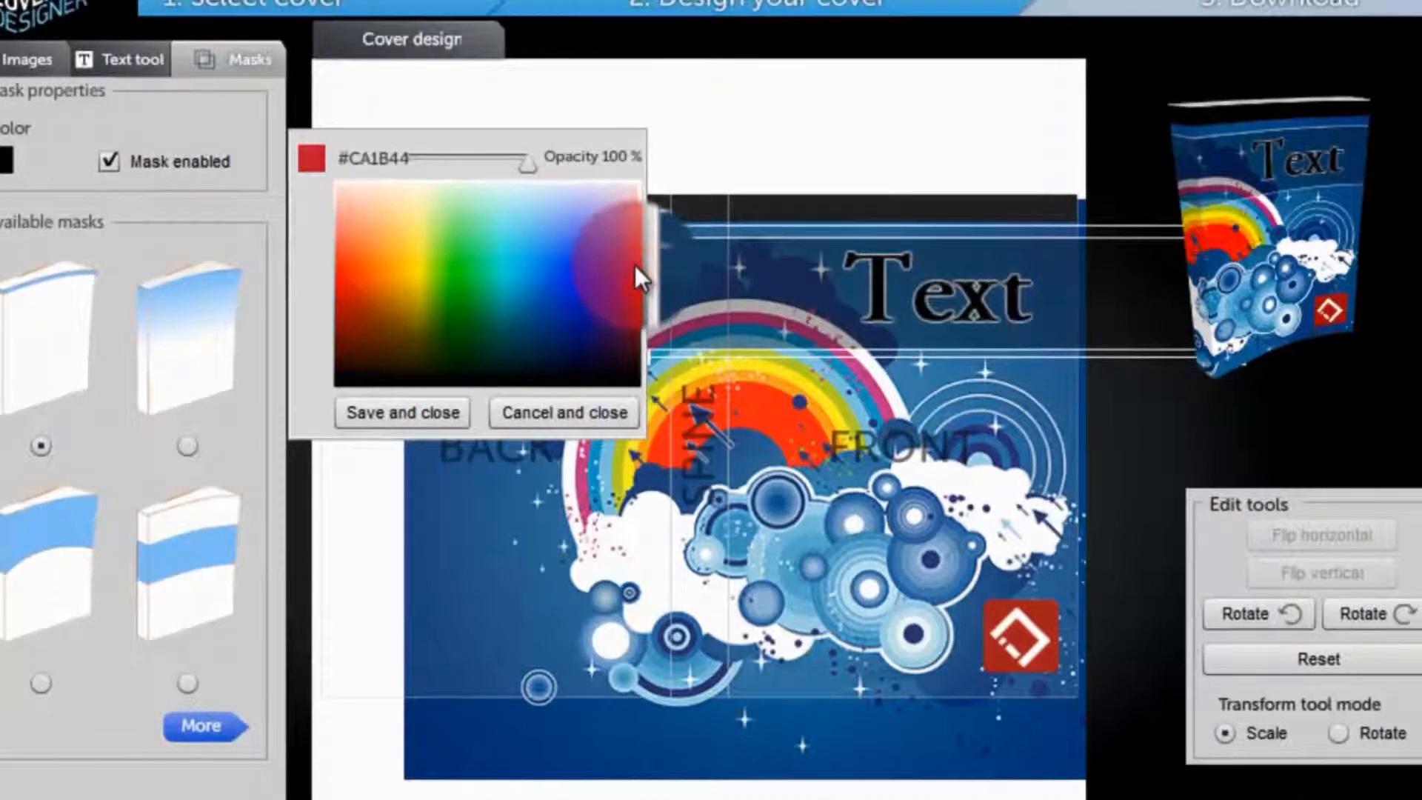
{"action": "left_click", "coordinate": [417, 415]}
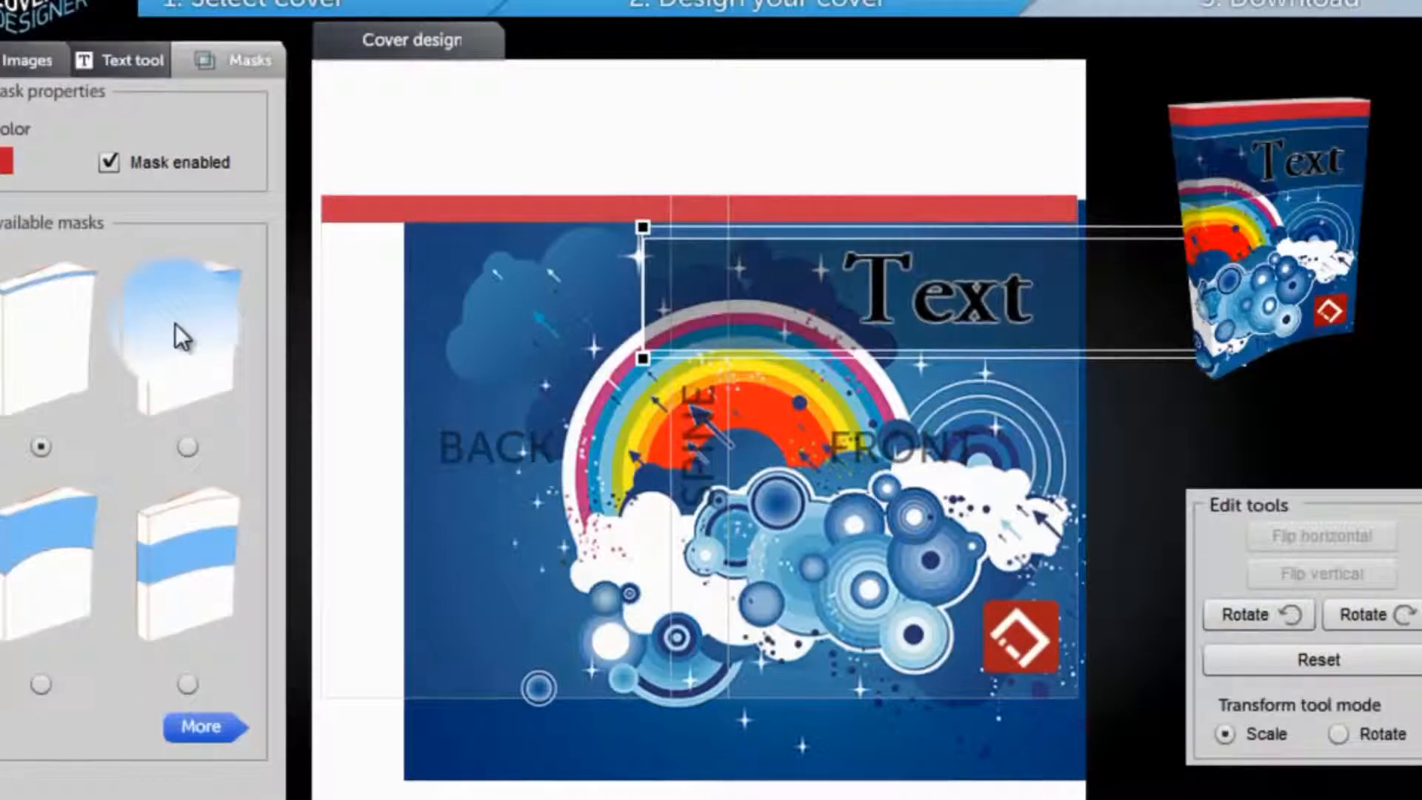
- Try the top gradient mask on the 3D book at the download stage, then return to the design and disable the mask
{"action": "left_click", "coordinate": [191, 456]}
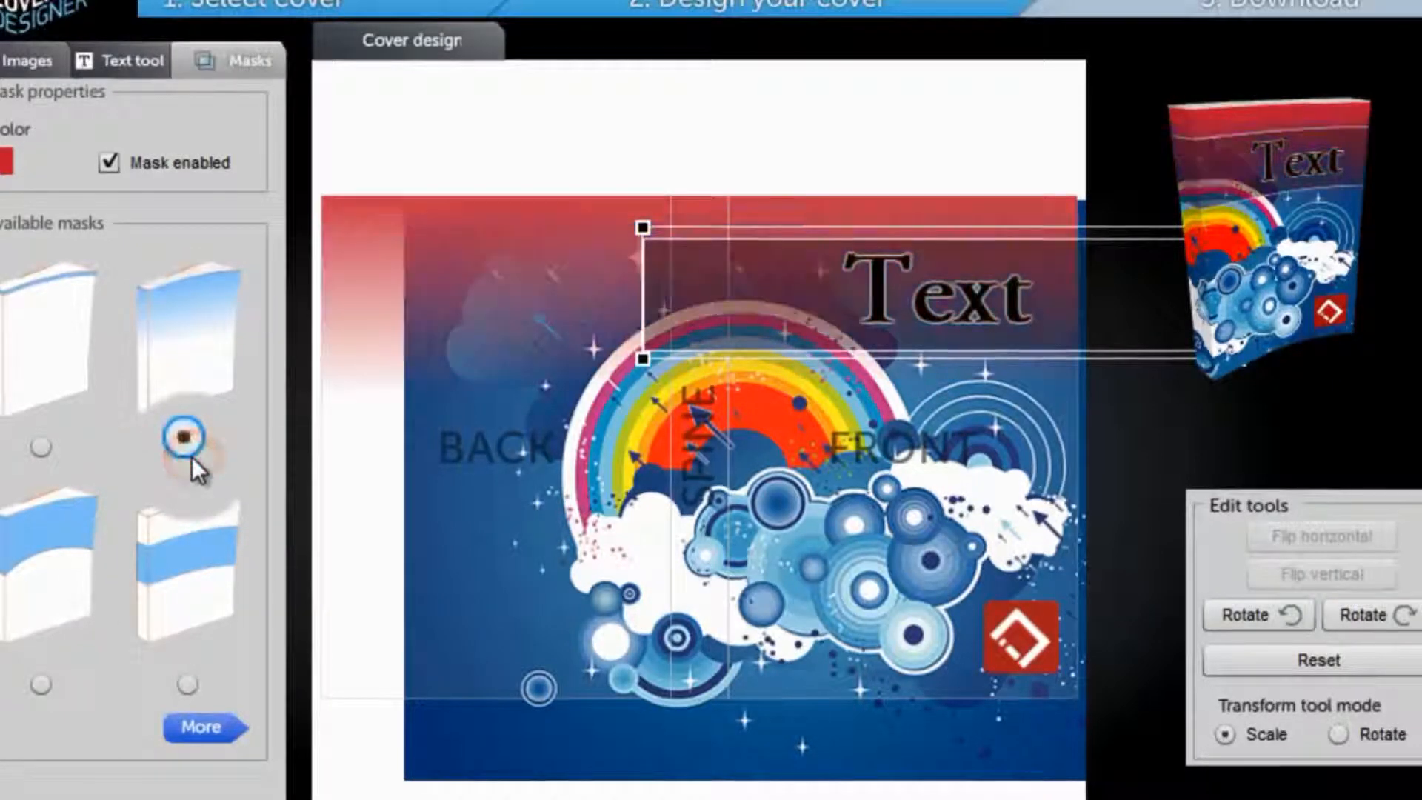
{"action": "left_click", "coordinate": [1381, 791]}
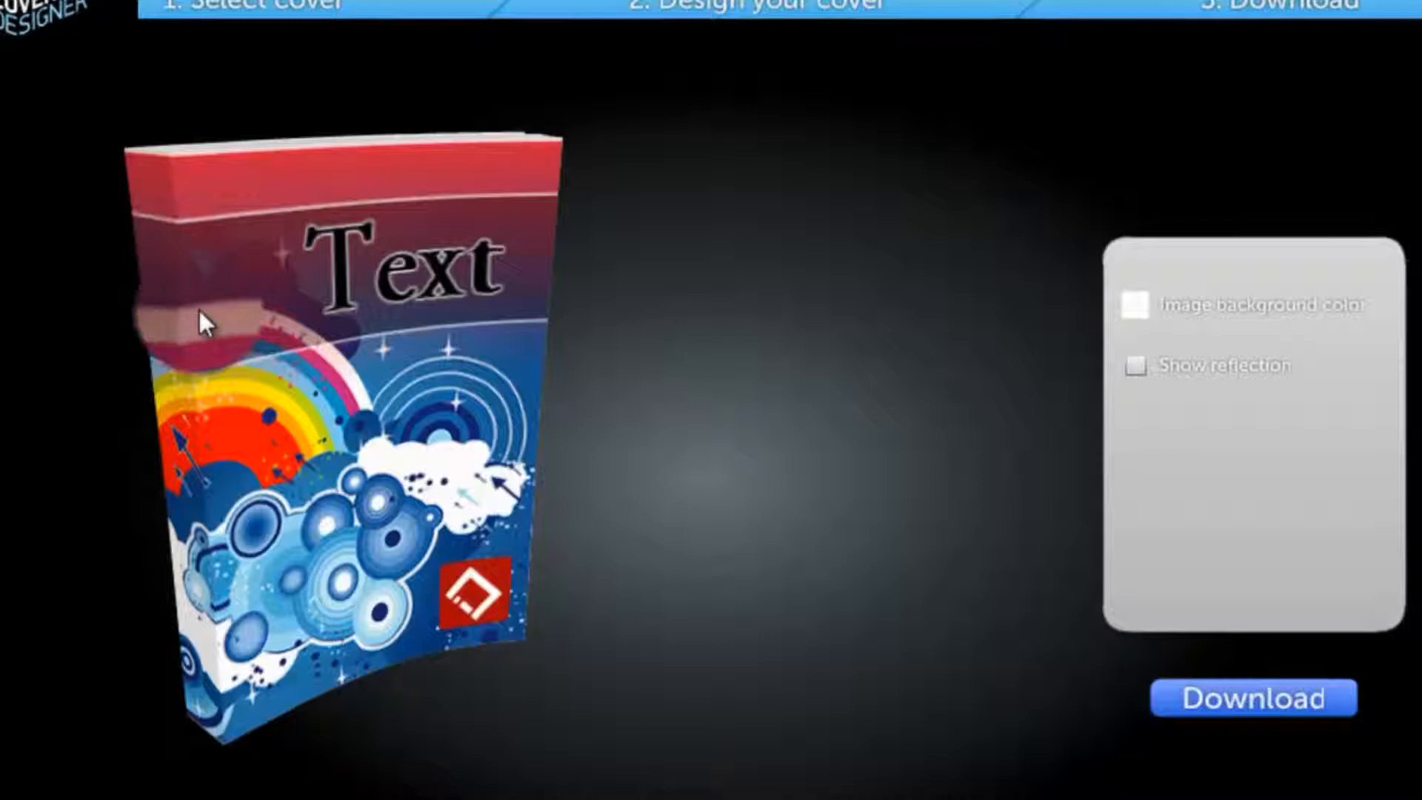
{"action": "left_click", "coordinate": [1241, 788]}
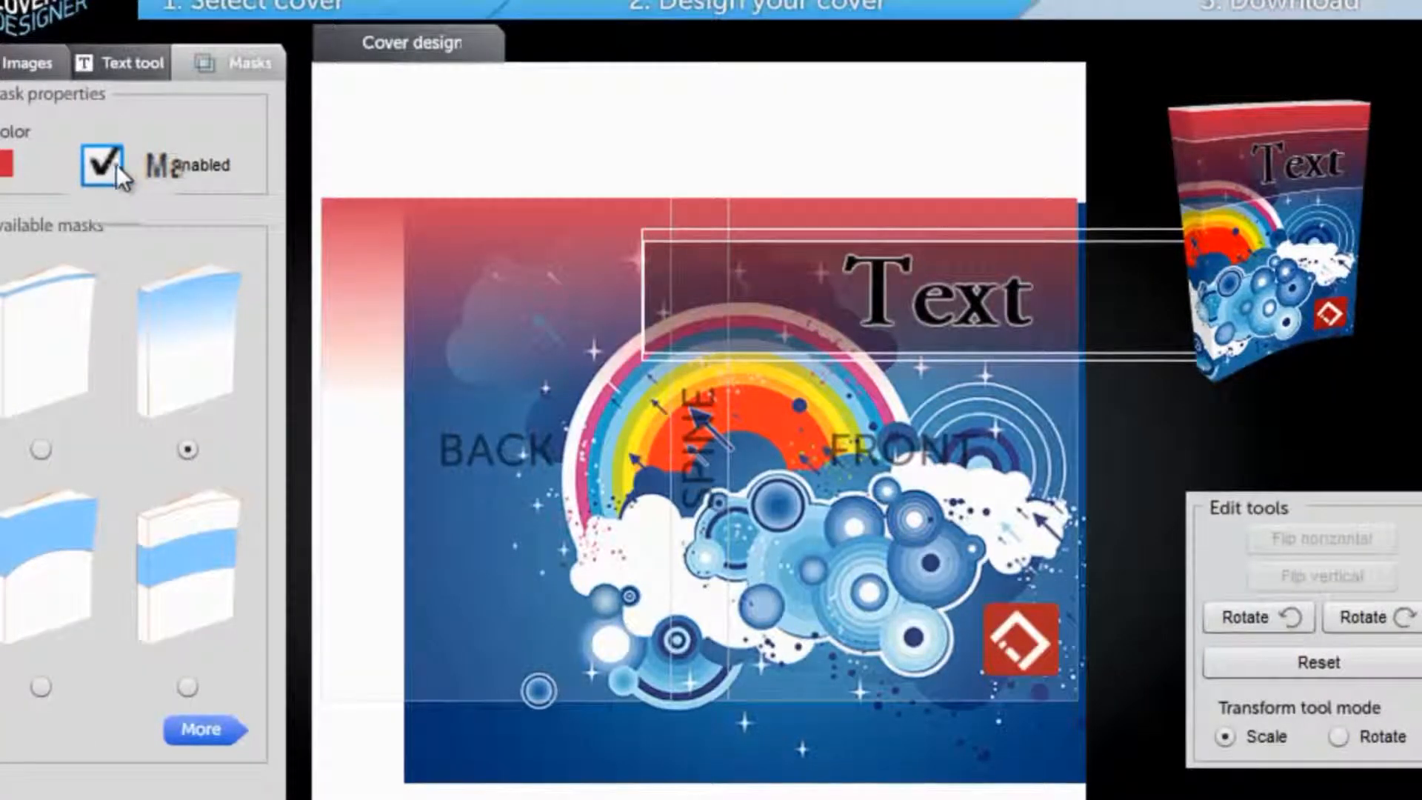
{"action": "left_click", "coordinate": [113, 168]}
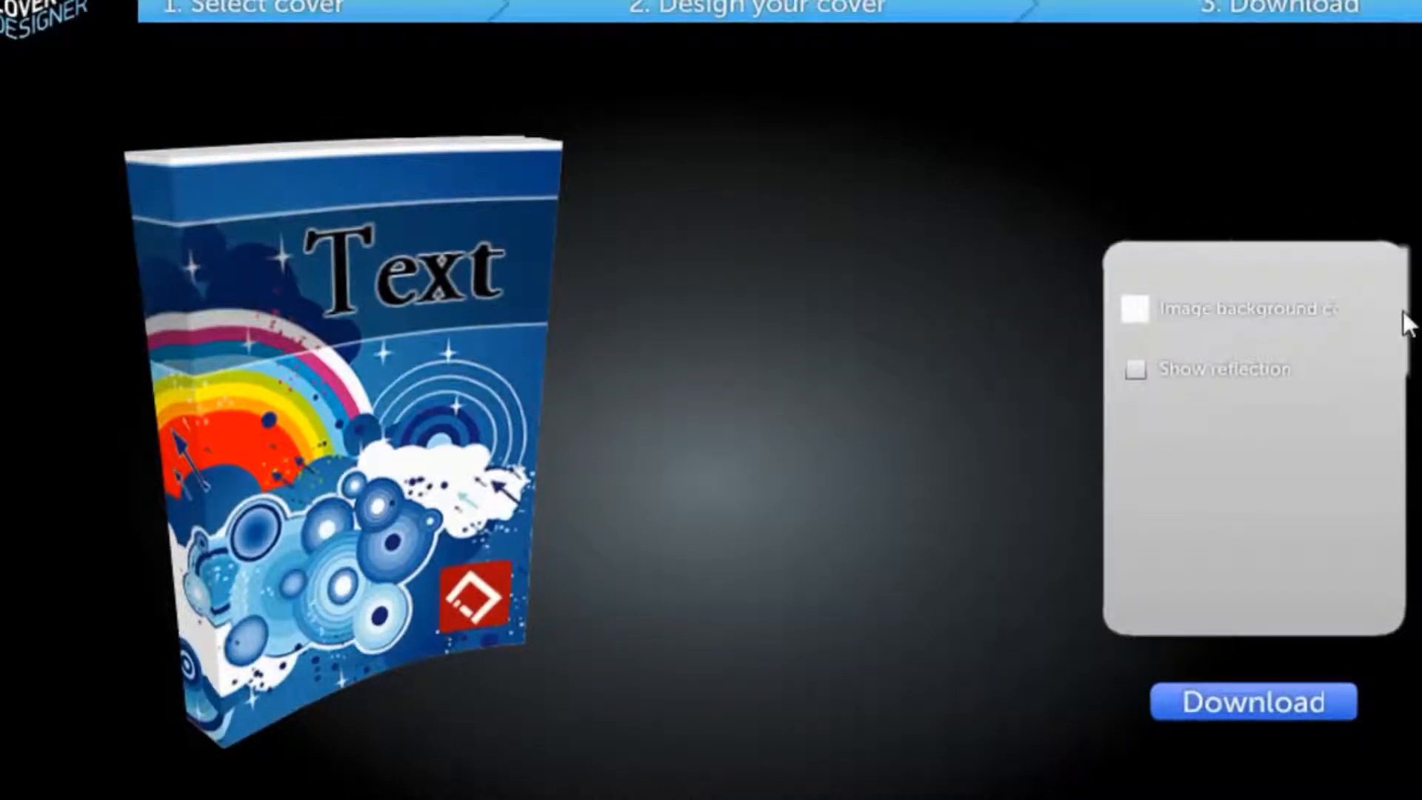
- Confirm white as the background color of the exported image
{"action": "left_click", "coordinate": [1127, 320]}
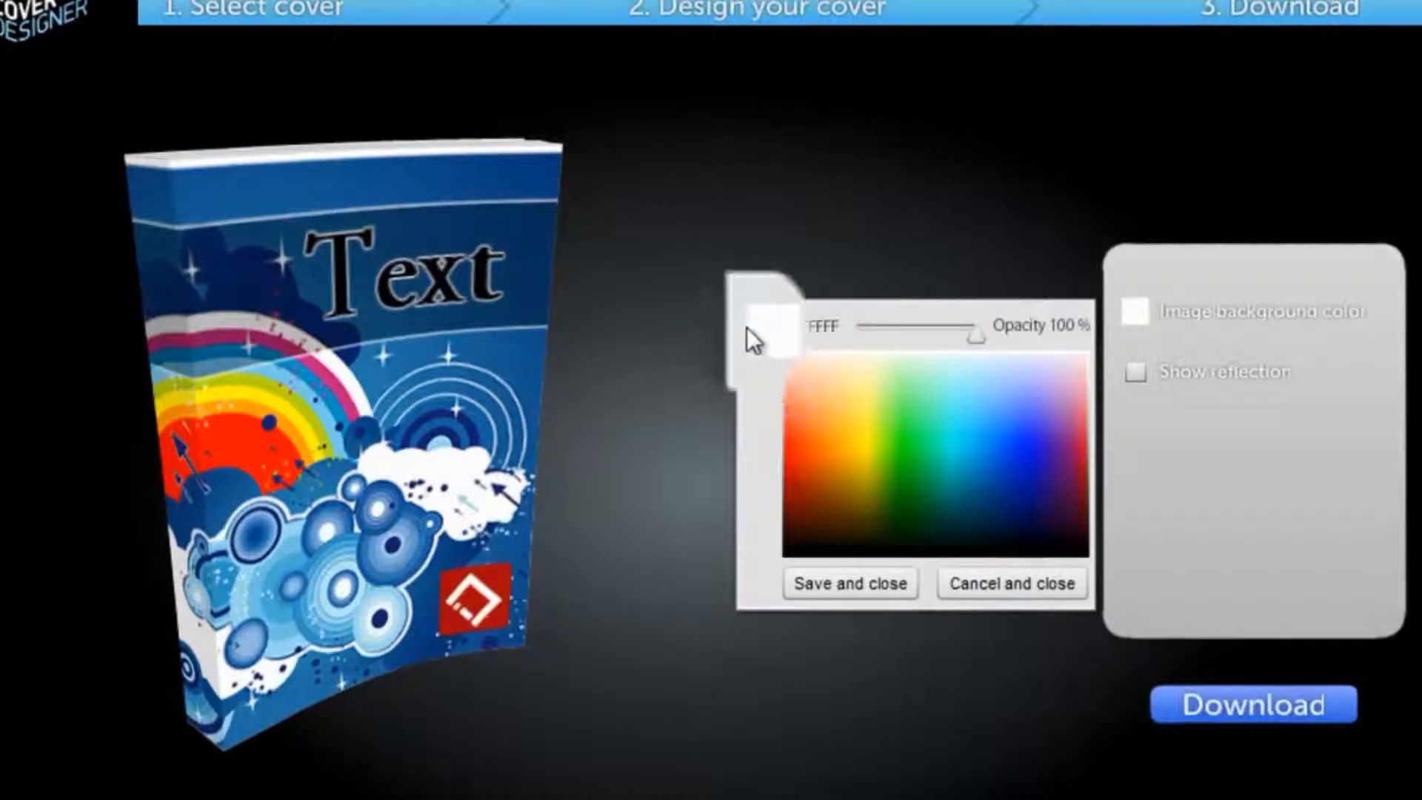
{"action": "left_click", "coordinate": [854, 594]}
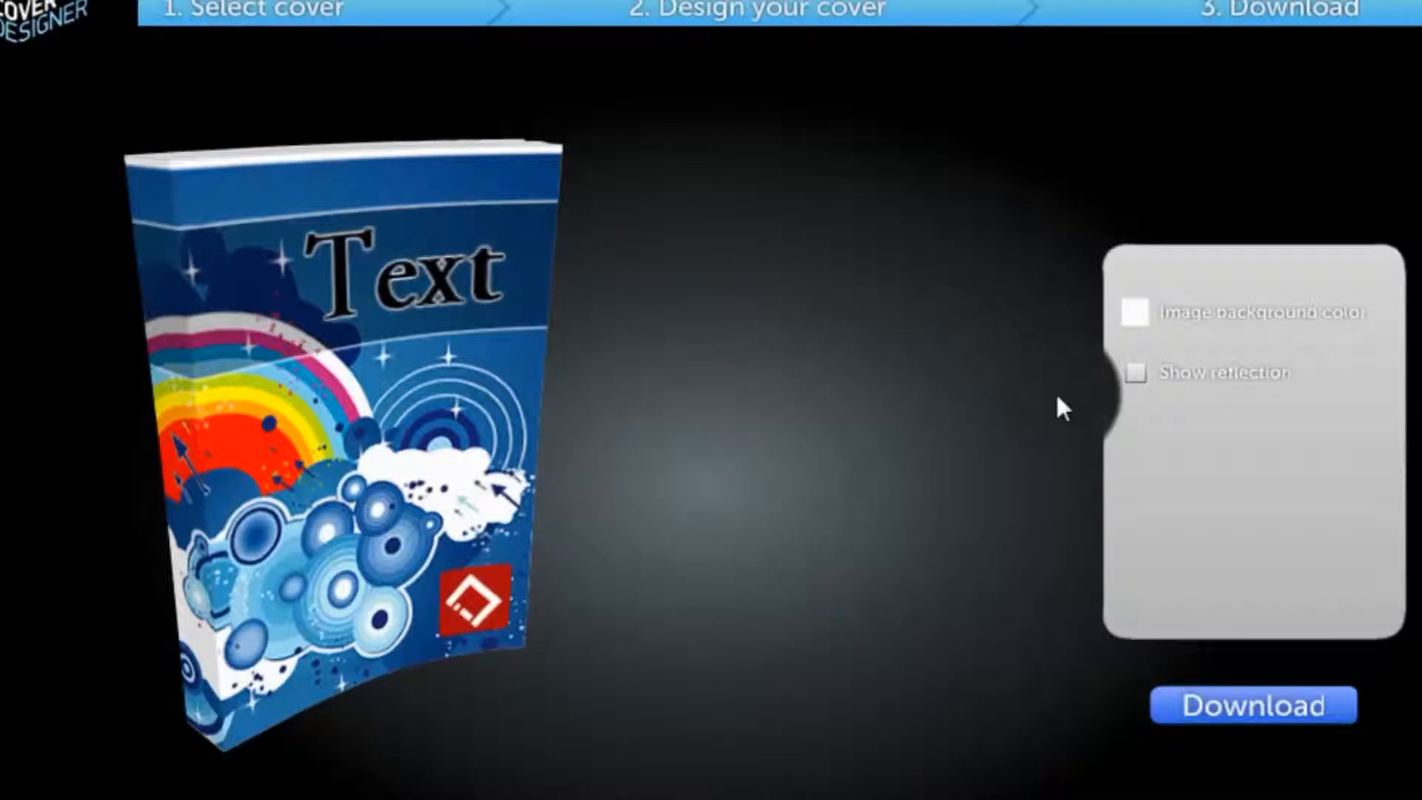
- Try the reflection beneath the 3D book from a slightly rotated view and switch it off again
{"action": "left_click", "coordinate": [1136, 374]}
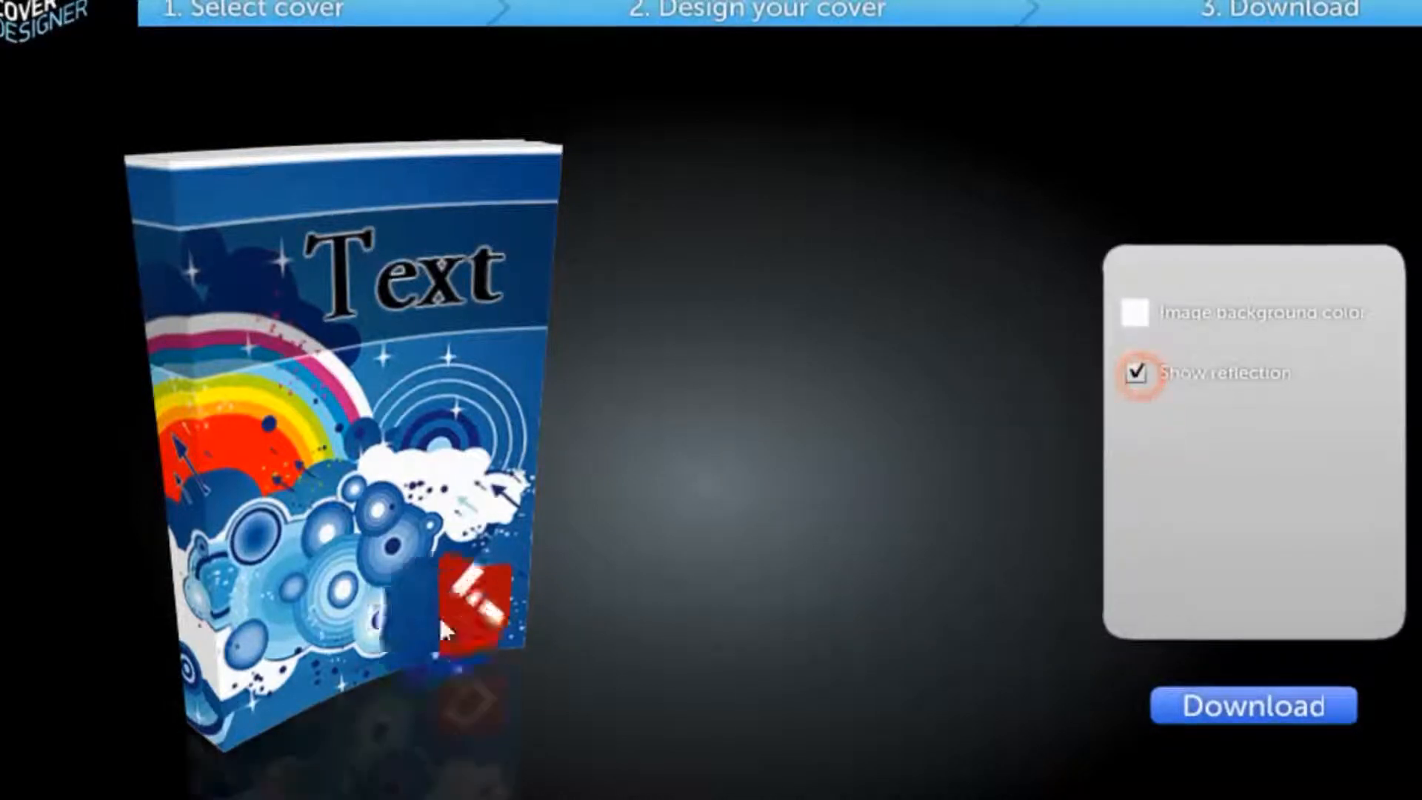
{"action": "left_click_drag", "start_coordinate": [314, 602], "coordinate": [234, 517]}
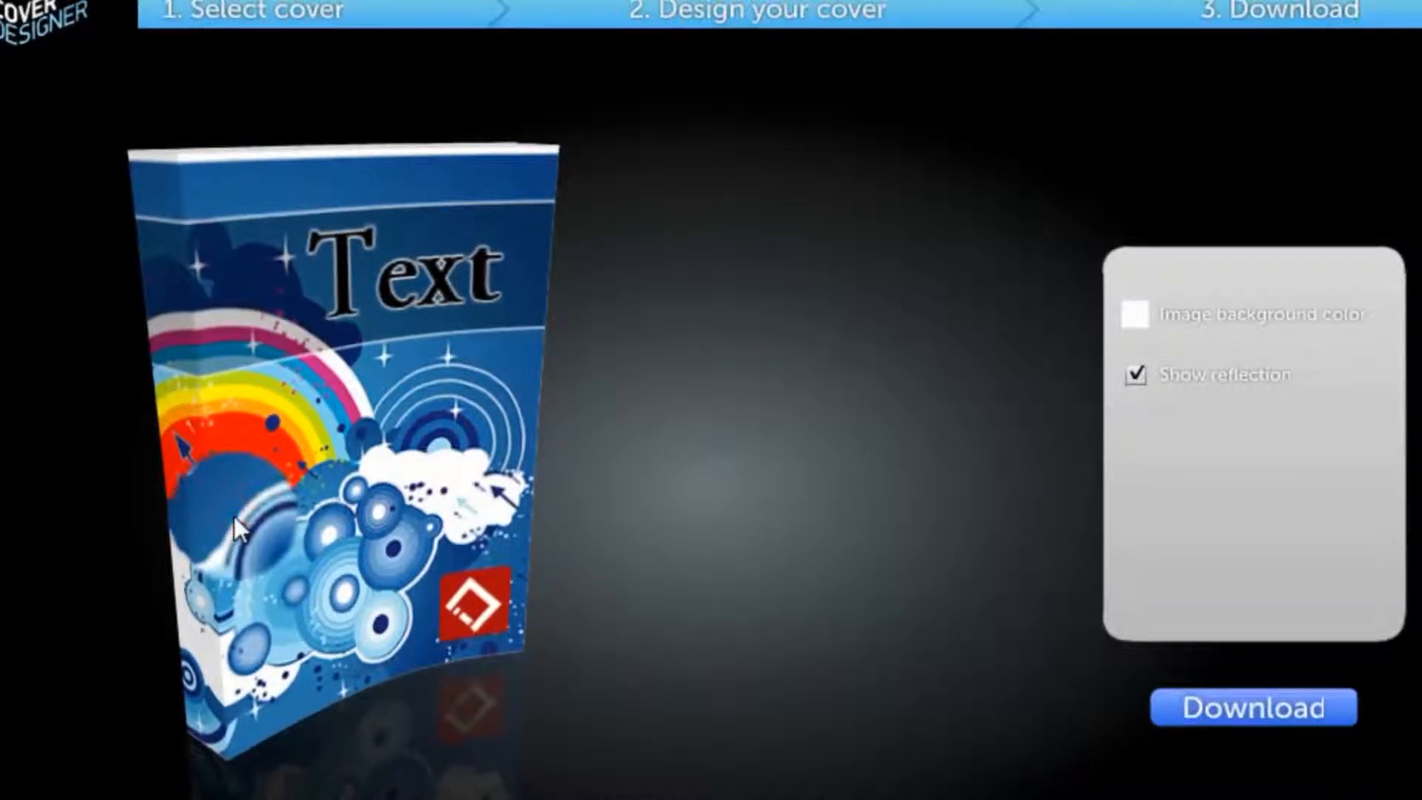
{"action": "left_click", "coordinate": [1141, 379]}
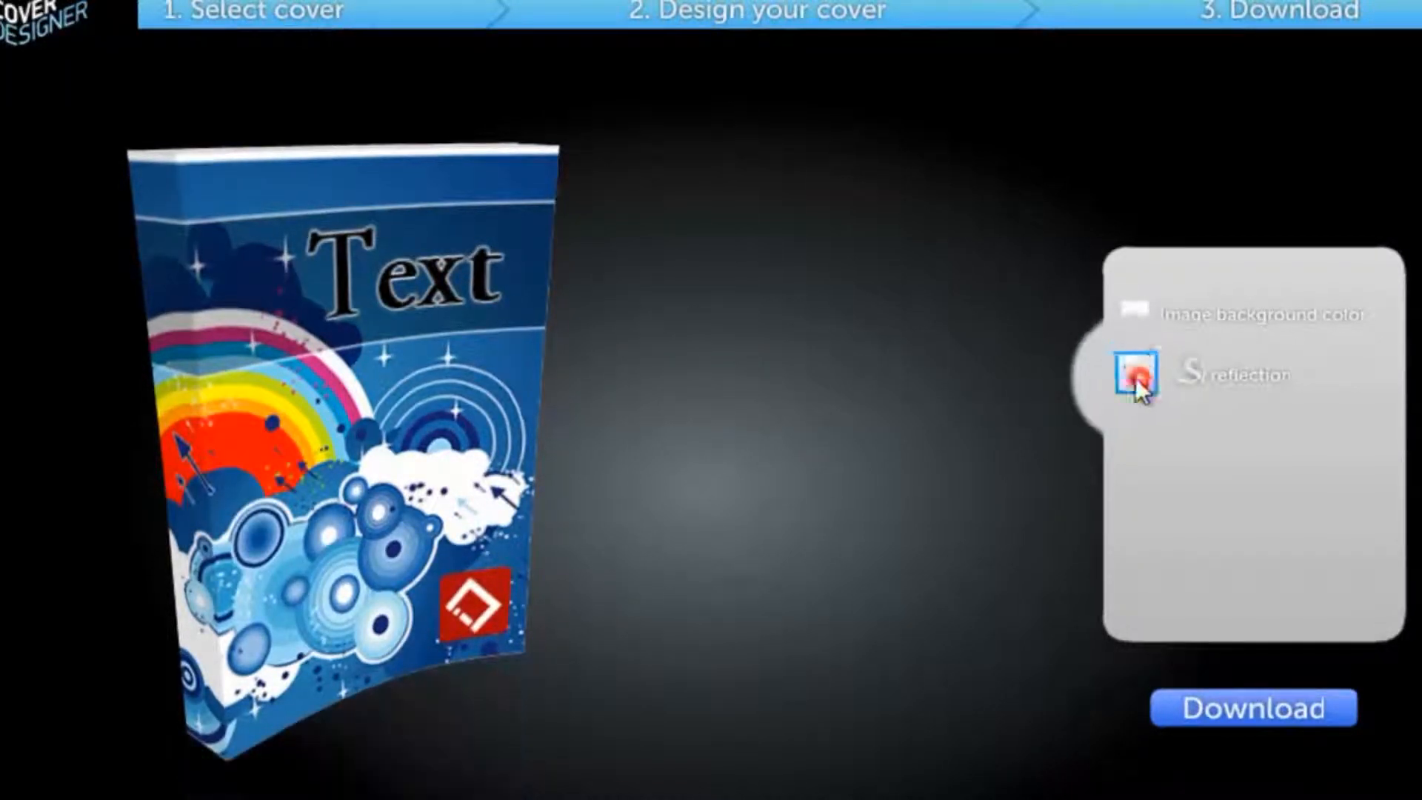
- Download the finished cover as My Cover Design in the resources folder, replacing the existing file
{"action": "left_click", "coordinate": [1246, 710]}
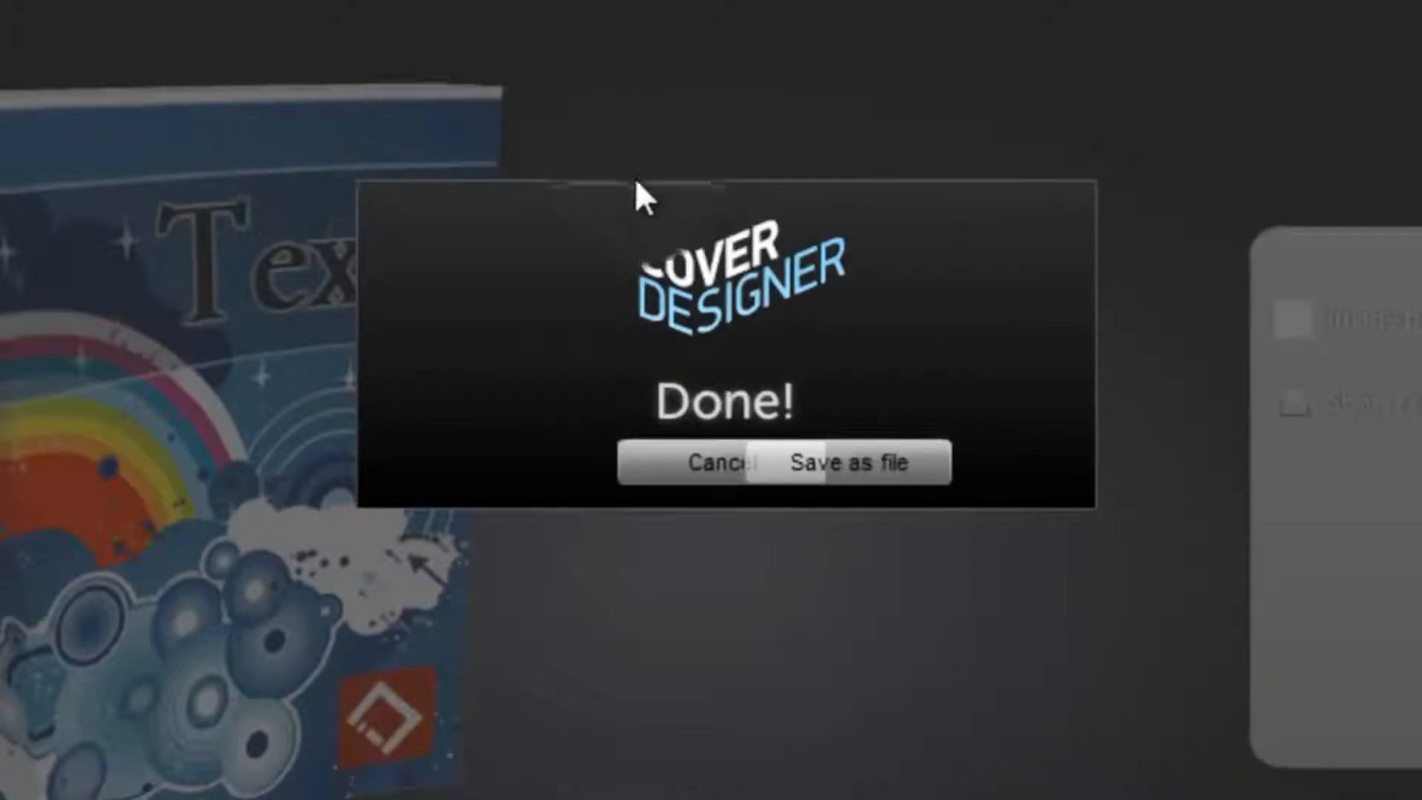
{"action": "left_click", "coordinate": [689, 460]}
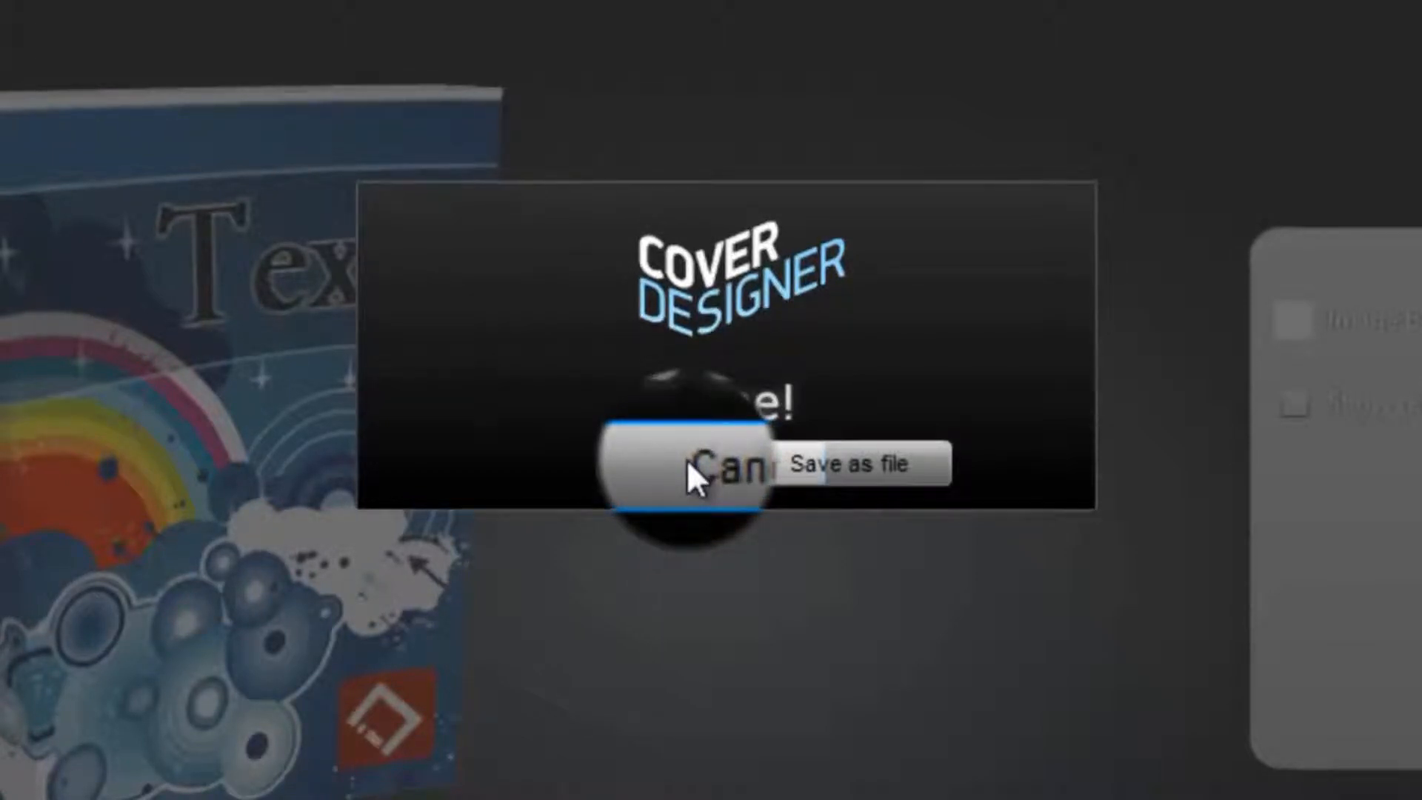
{"action": "left_click", "coordinate": [913, 463]}
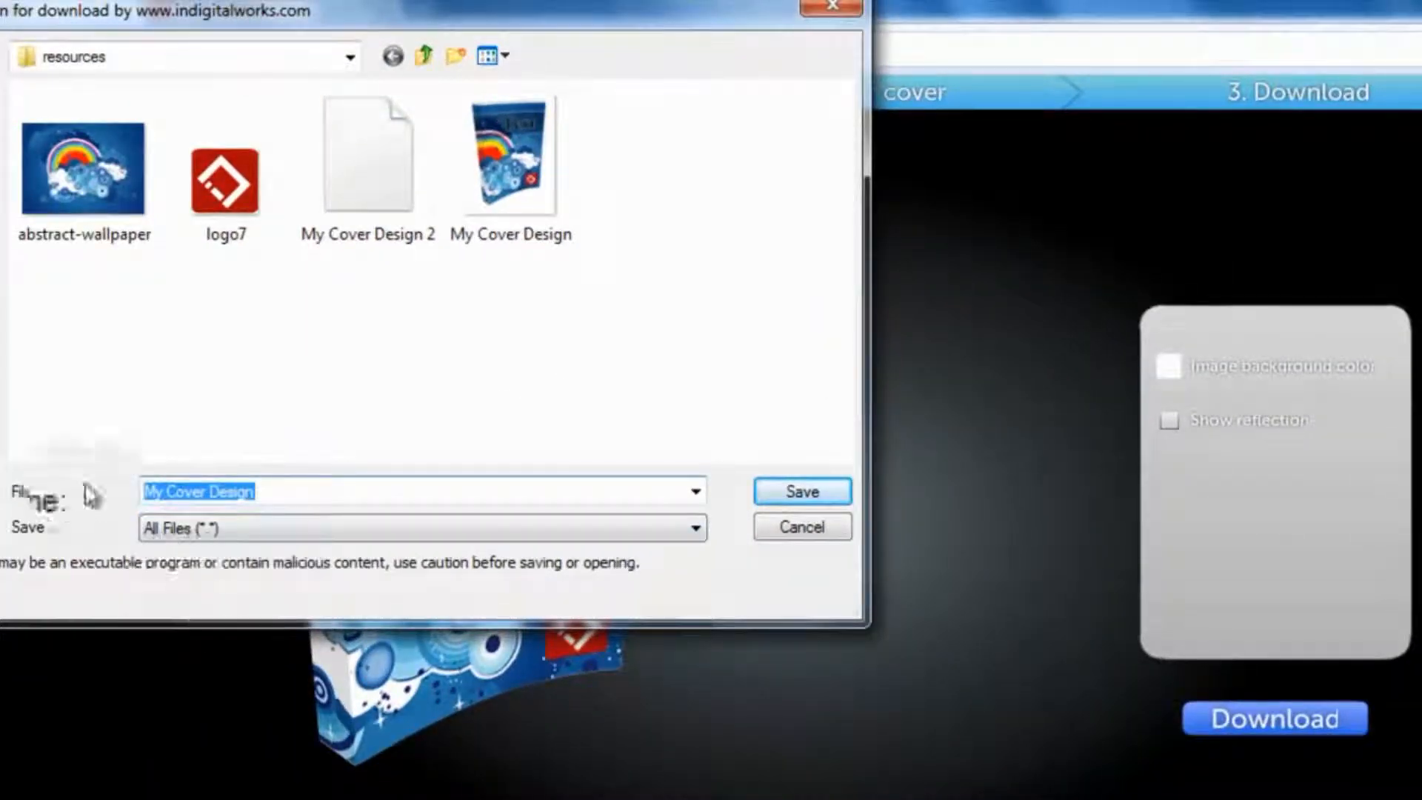
{"action": "left_click", "coordinate": [799, 492]}
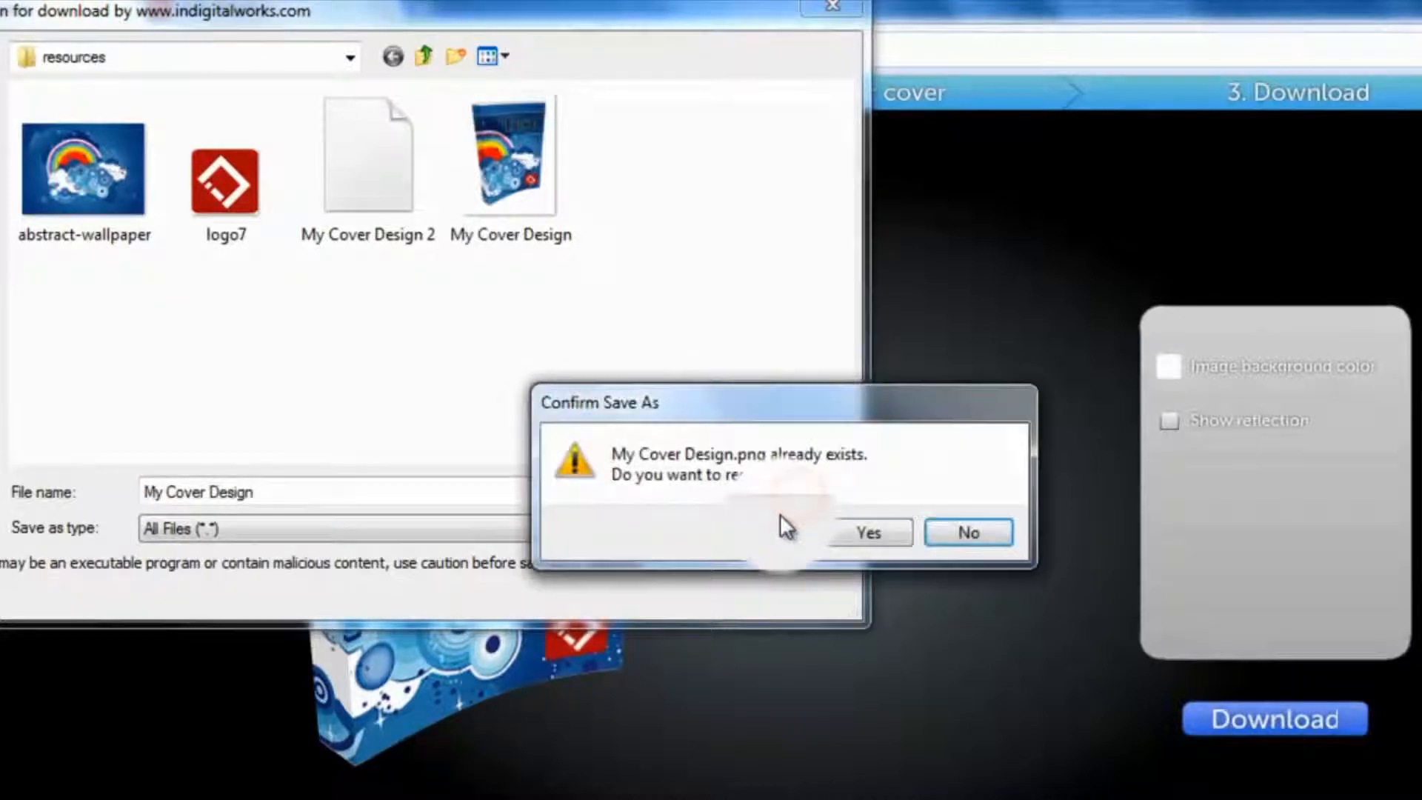
{"action": "left_click", "coordinate": [859, 534]}
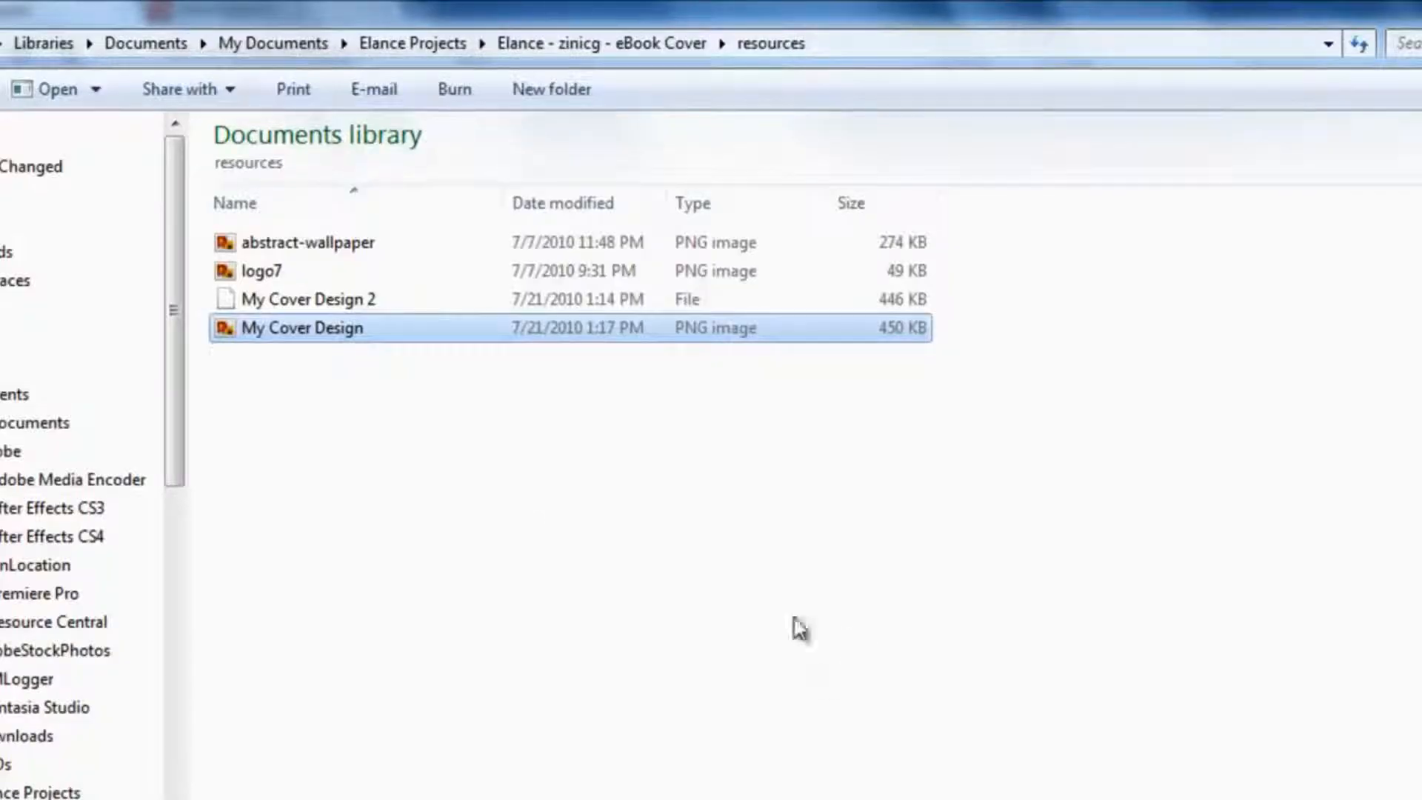
- Open the saved My Cover Design image from the resources folder to check it
{"action": "left_click", "coordinate": [404, 574]}
{"action": "left_click", "coordinate": [297, 334]}
{"action": "double_click", "coordinate": [296, 335]}
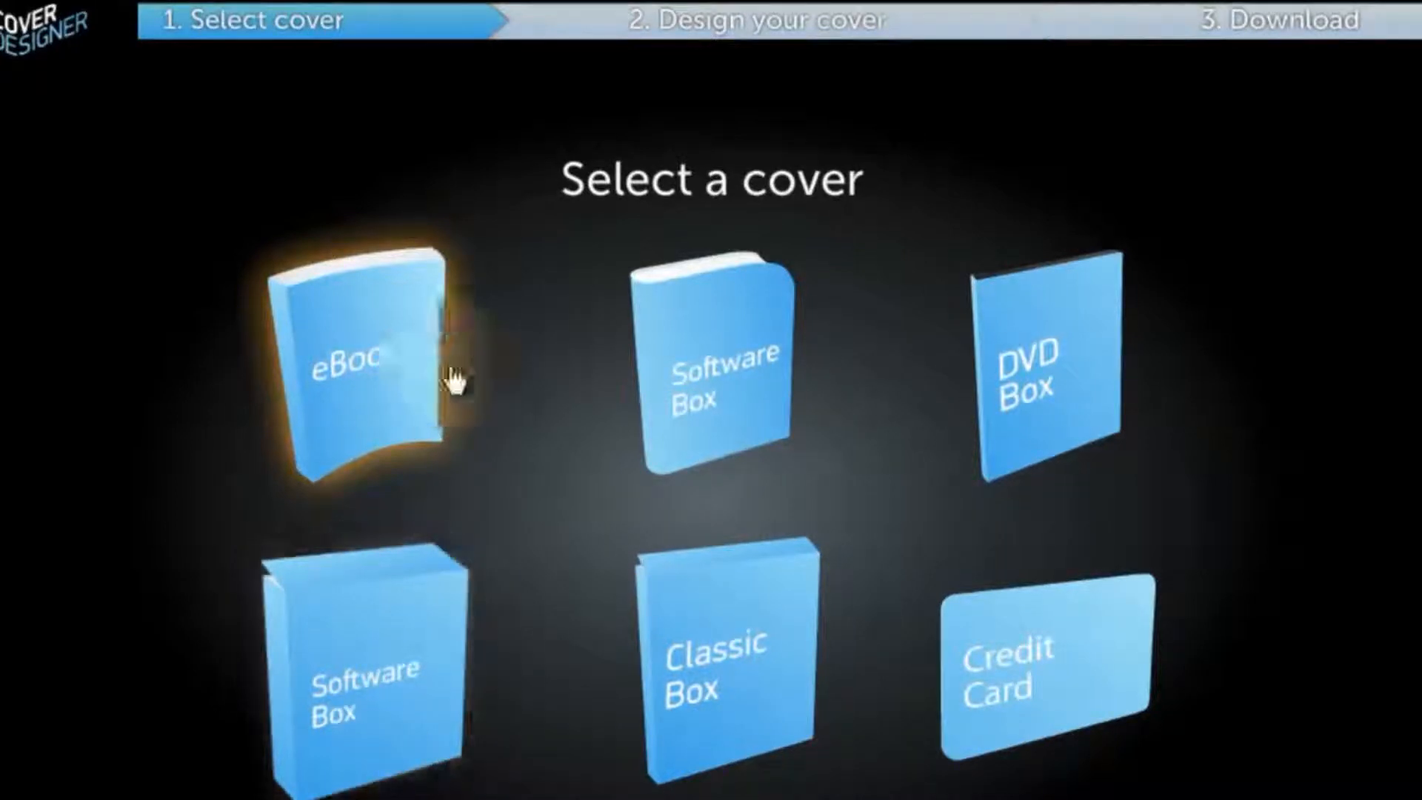
- Switch the design to the square-edged Software Box below the eBook and rotate its 3D preview to show the other side
{"action": "right_click", "coordinate": [410, 677]}
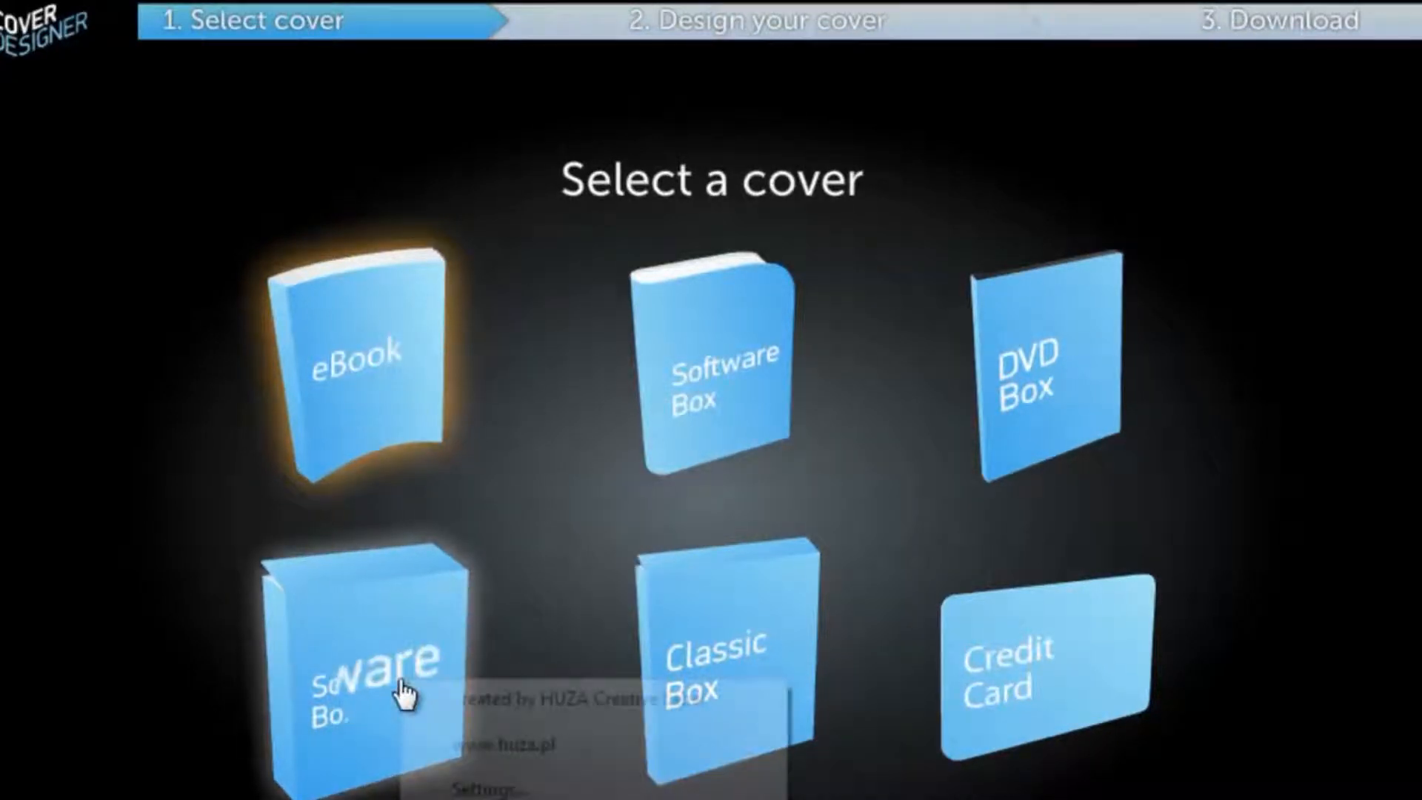
{"action": "left_click", "coordinate": [336, 692]}
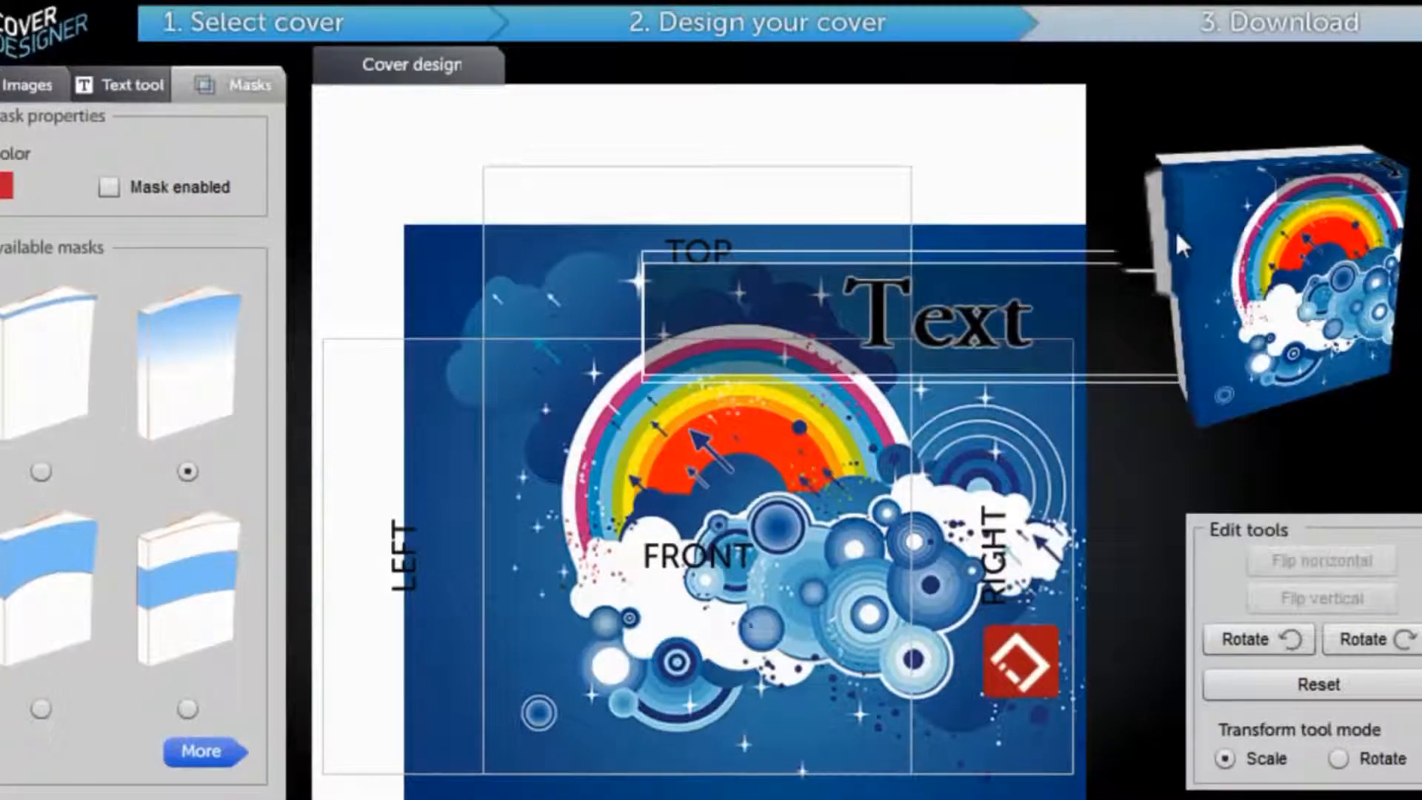
{"action": "left_click_drag", "start_coordinate": [1205, 302], "coordinate": [1243, 425]}
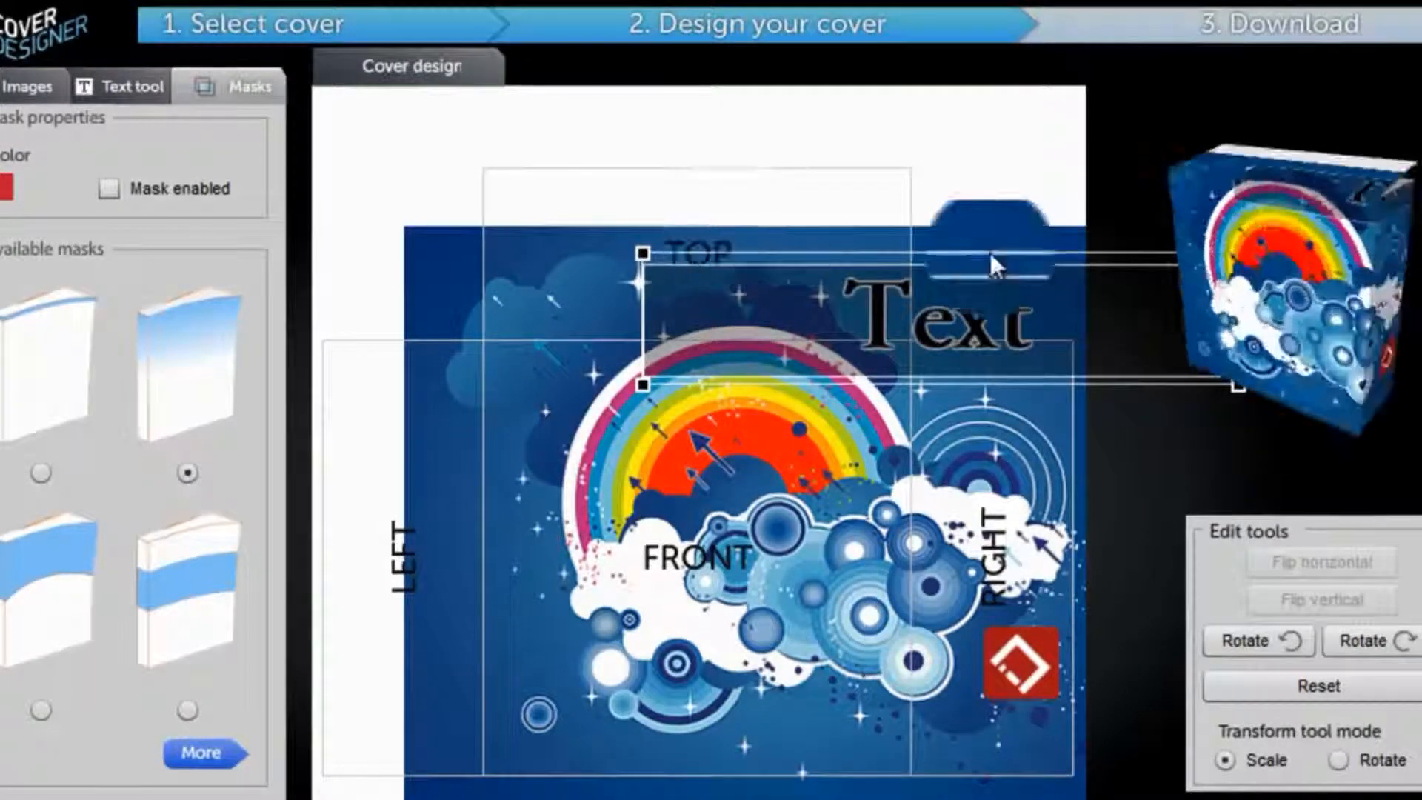
- Shift the background image and the text band down and to the left on the software box layout
{"action": "left_click_drag", "start_coordinate": [710, 579], "coordinate": [572, 622]}
{"action": "left_click_drag", "start_coordinate": [928, 372], "coordinate": [759, 452]}
{"action": "left_click_drag", "start_coordinate": [668, 604], "coordinate": [594, 657]}
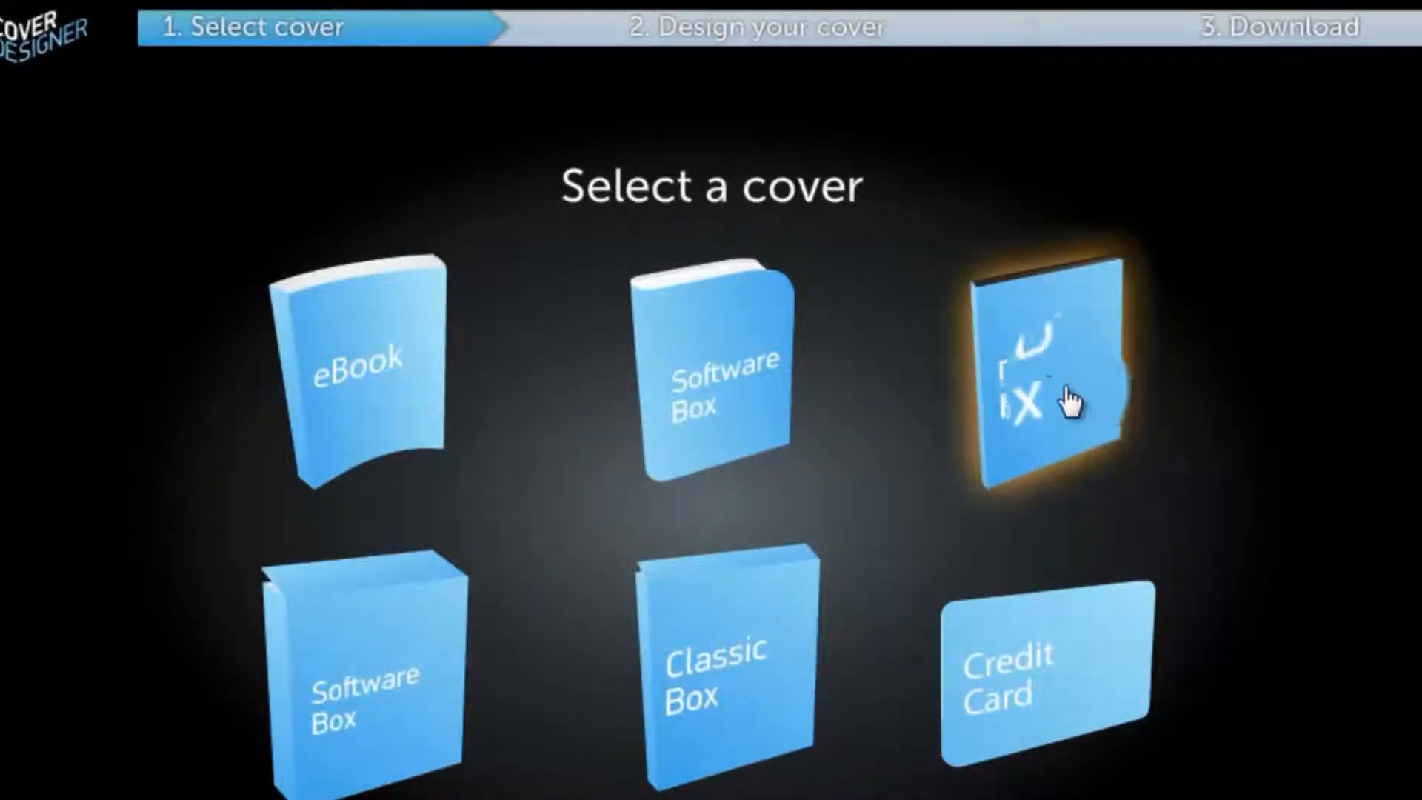
- Switch the cover type to DVD Box and load the abstract-wallpaper picture as the DVD disc image
{"action": "left_click", "coordinate": [993, 384]}
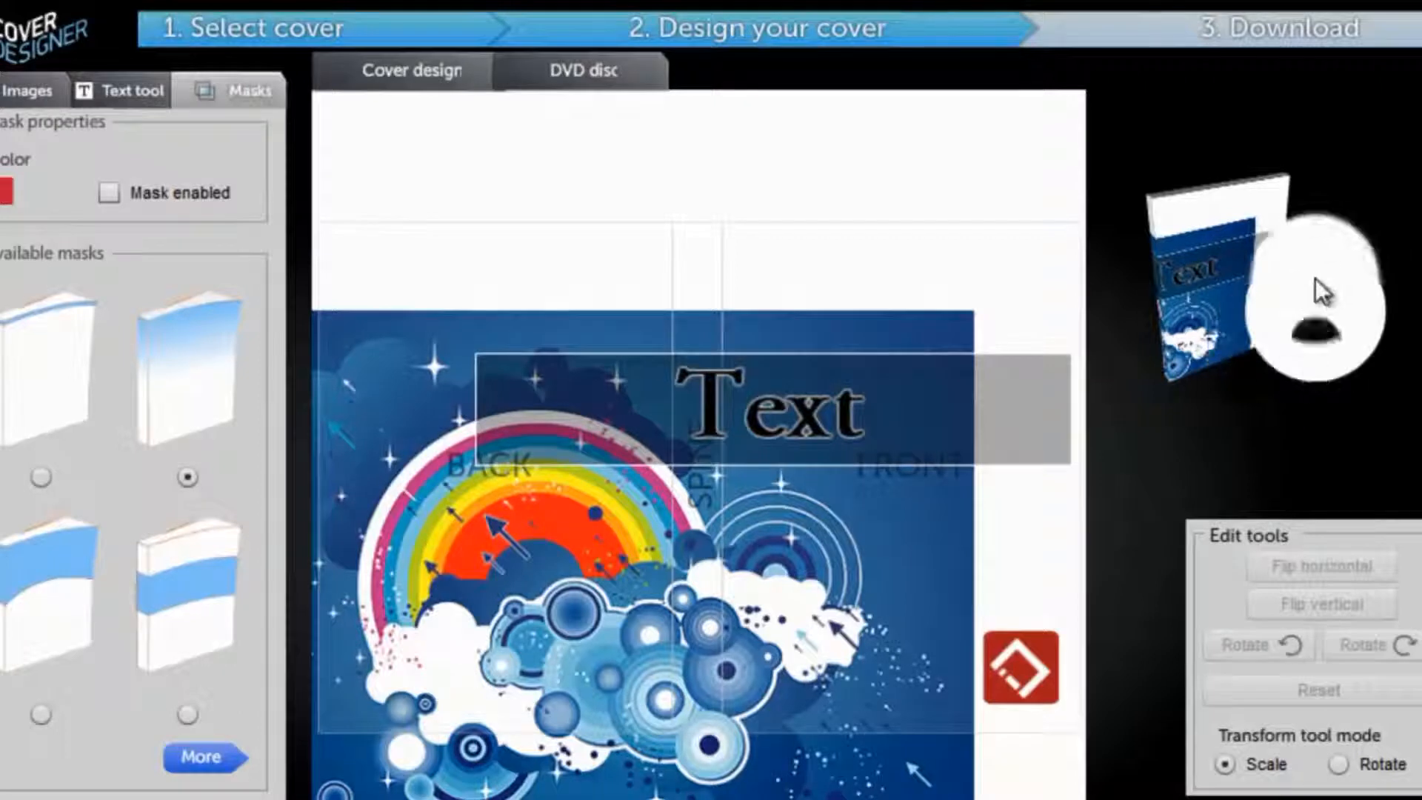
{"action": "left_click", "coordinate": [563, 83]}
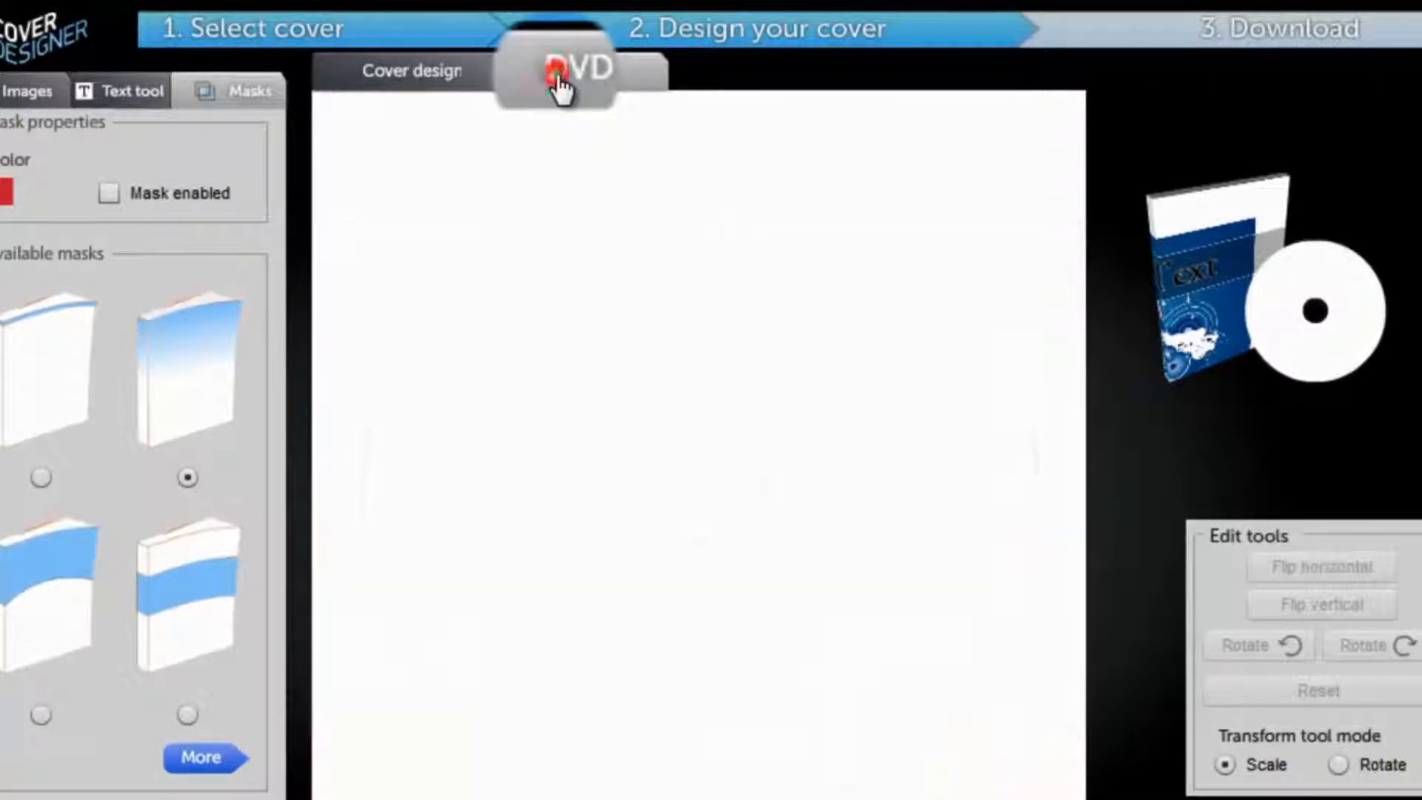
{"action": "left_click", "coordinate": [22, 91]}
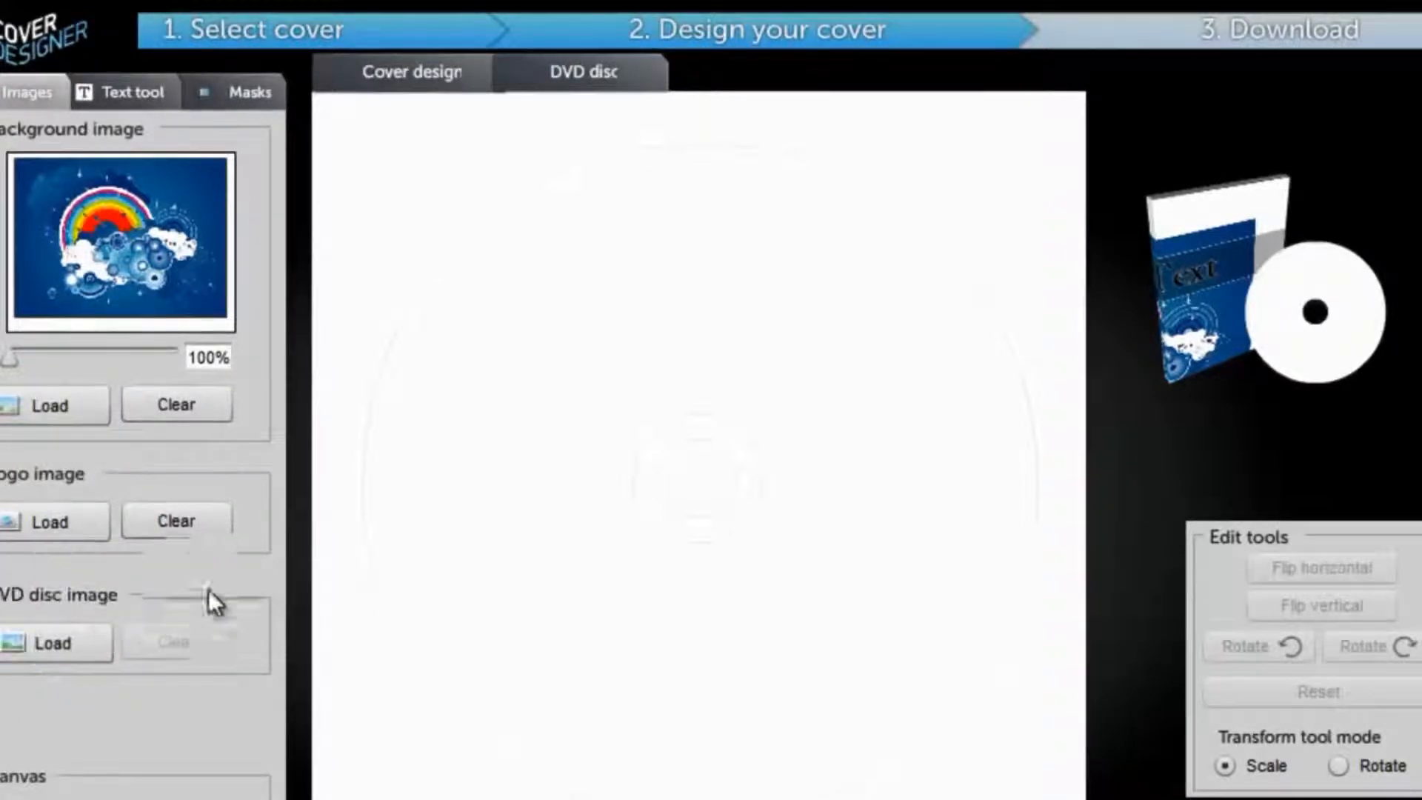
{"action": "left_click", "coordinate": [34, 658]}
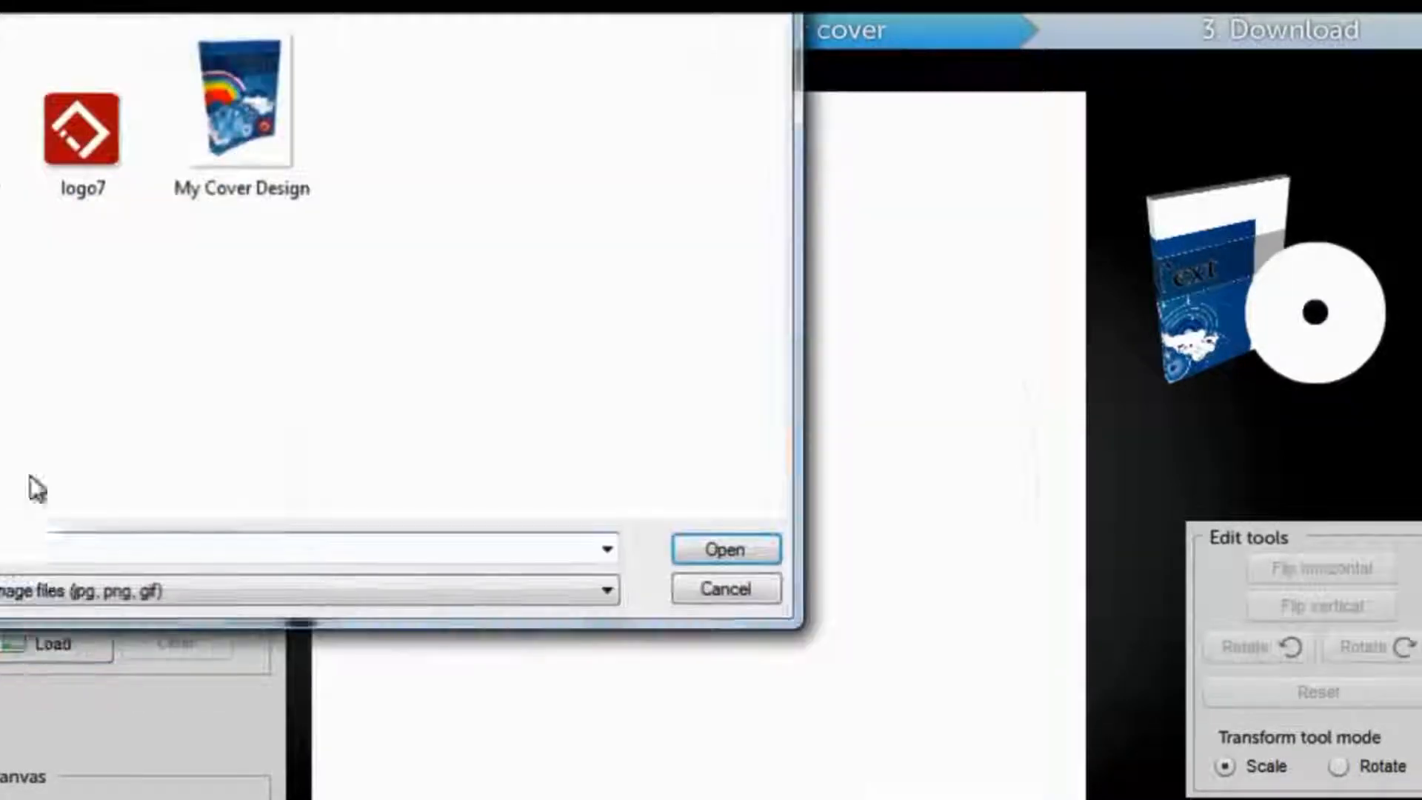
{"action": "left_click", "coordinate": [750, 554]}
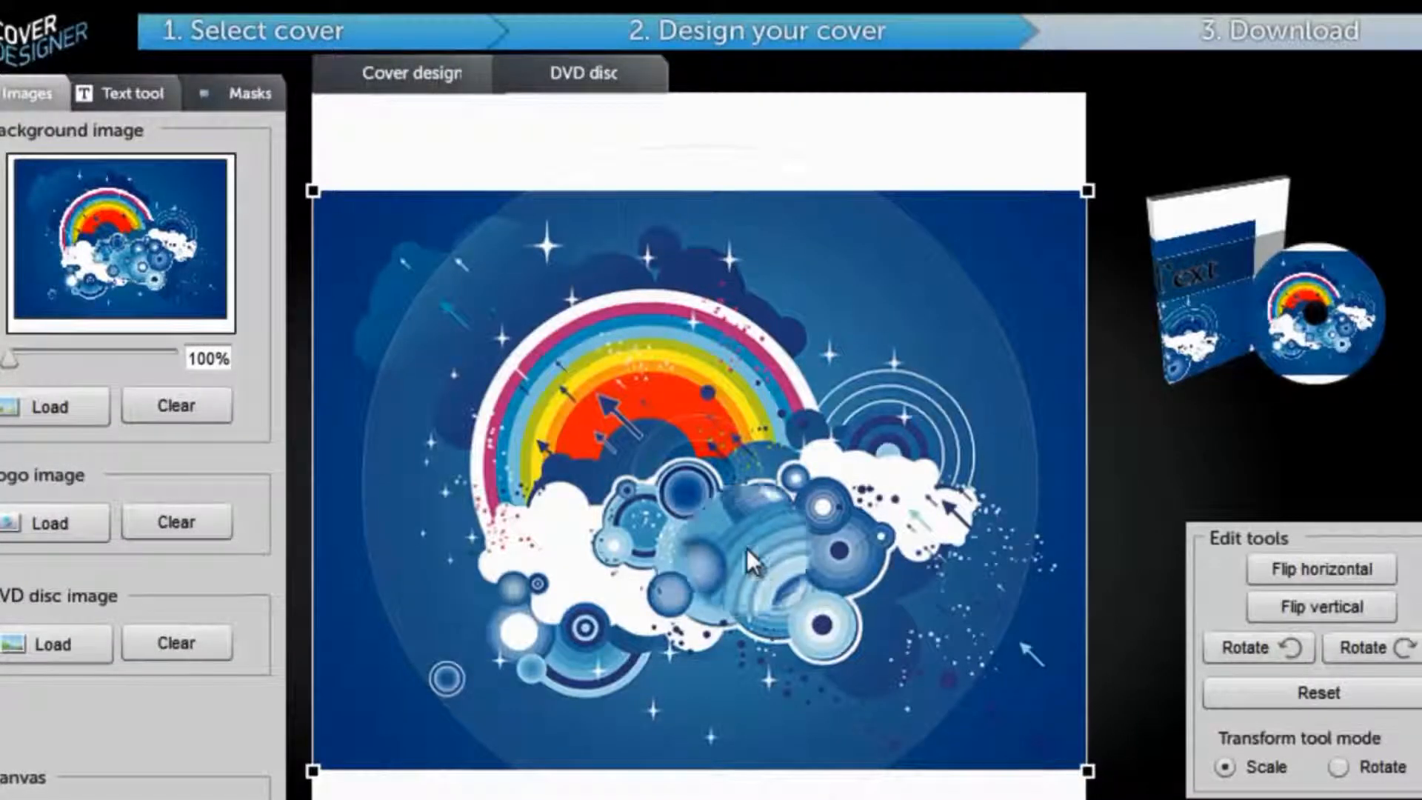
- Enlarge the disc image slightly and move it down and to the right on the DVD disc
{"action": "left_click_drag", "start_coordinate": [1087, 194], "coordinate": [1095, 145]}
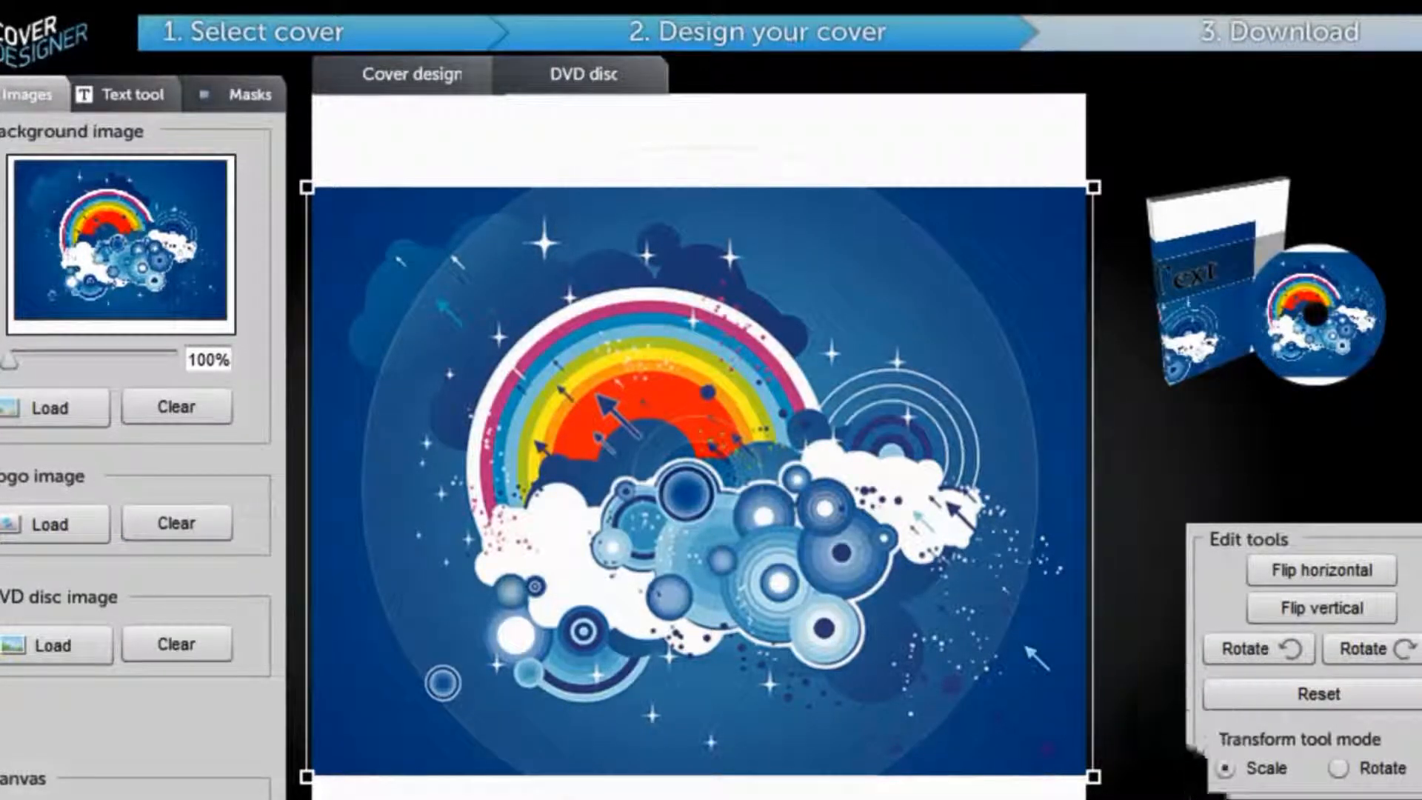
{"action": "left_click_drag", "start_coordinate": [578, 300], "coordinate": [652, 406]}
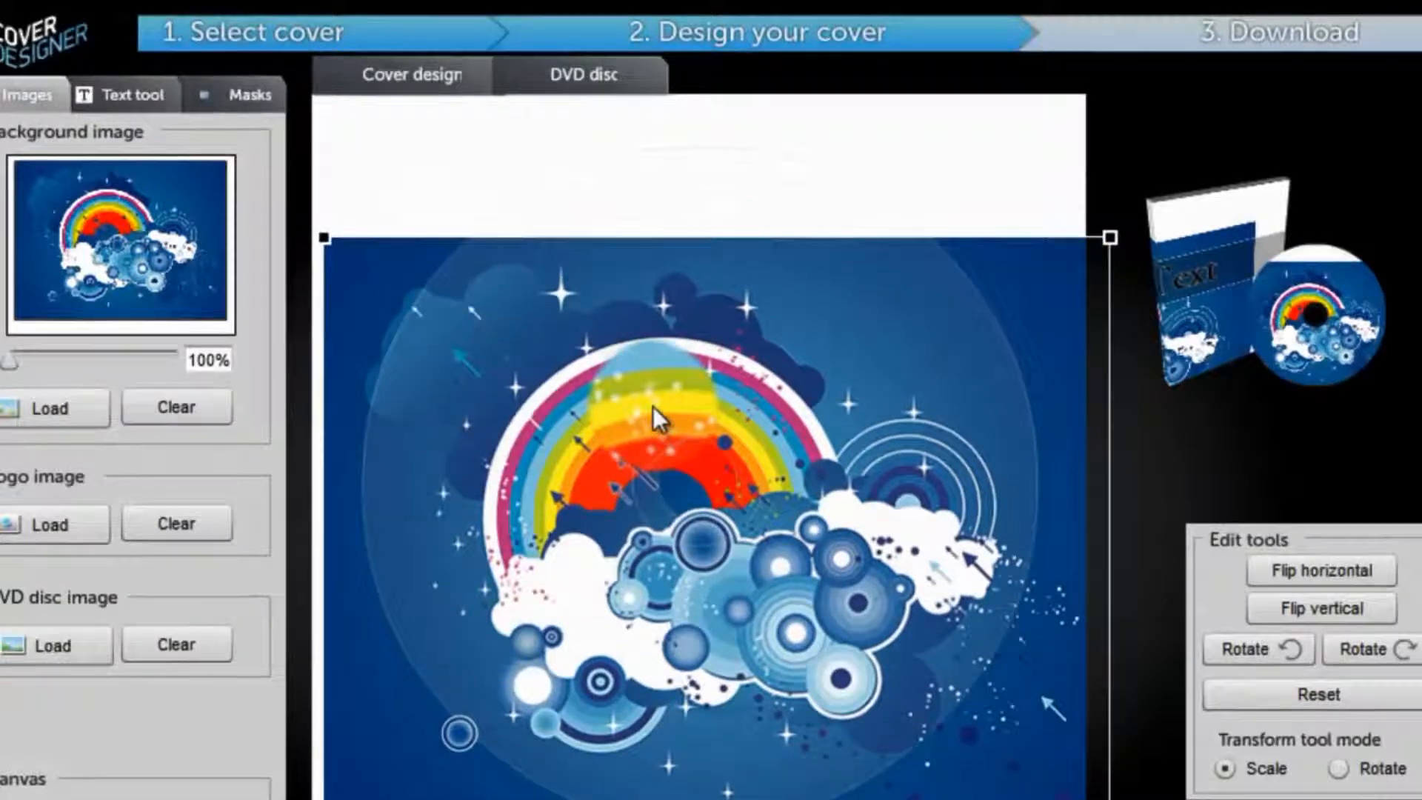
- Move the background image and text band up and to the right on the DVD cover layout, and proceed to the download stage
{"action": "left_click", "coordinate": [411, 80]}
{"action": "left_click_drag", "start_coordinate": [783, 596], "coordinate": [892, 547]}
{"action": "left_click_drag", "start_coordinate": [896, 440], "coordinate": [1005, 304]}
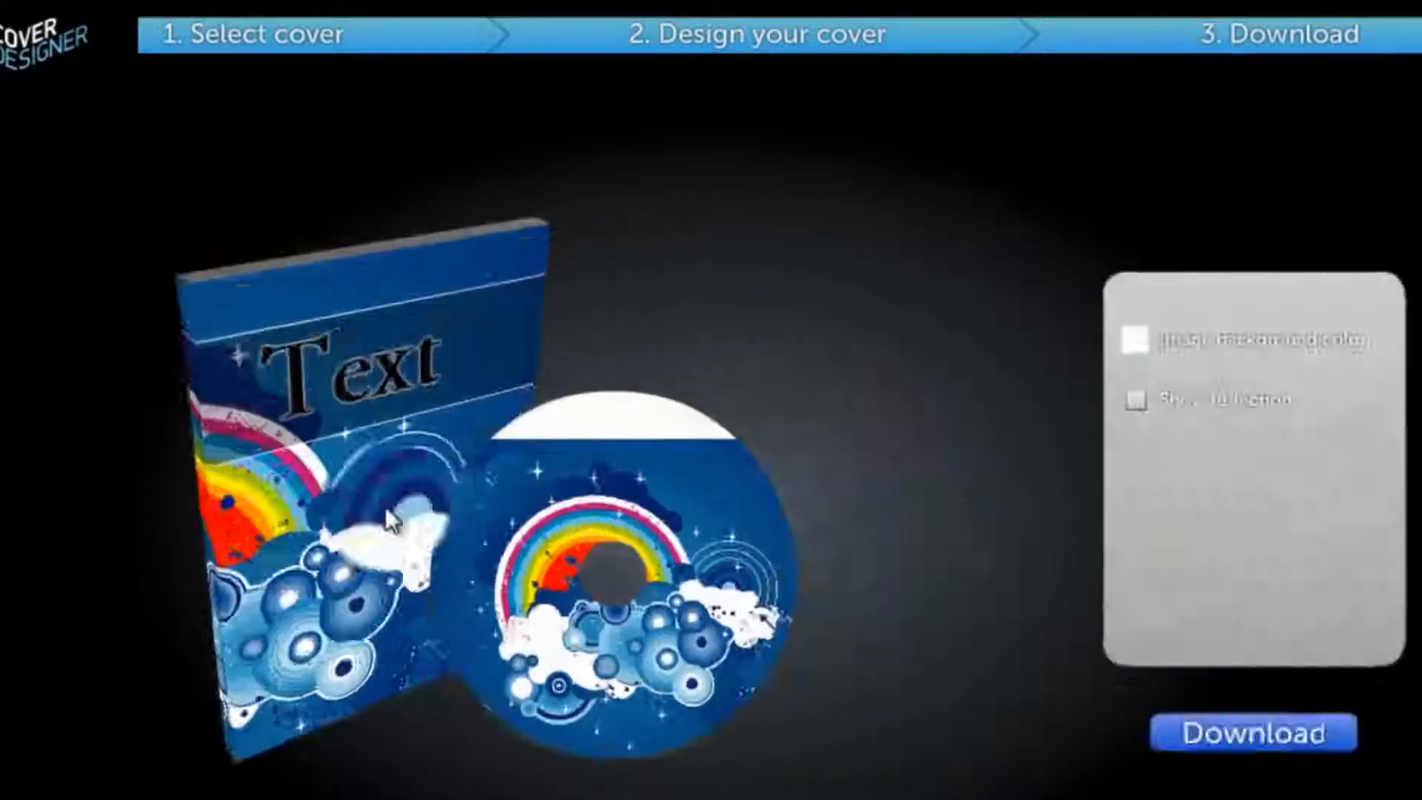